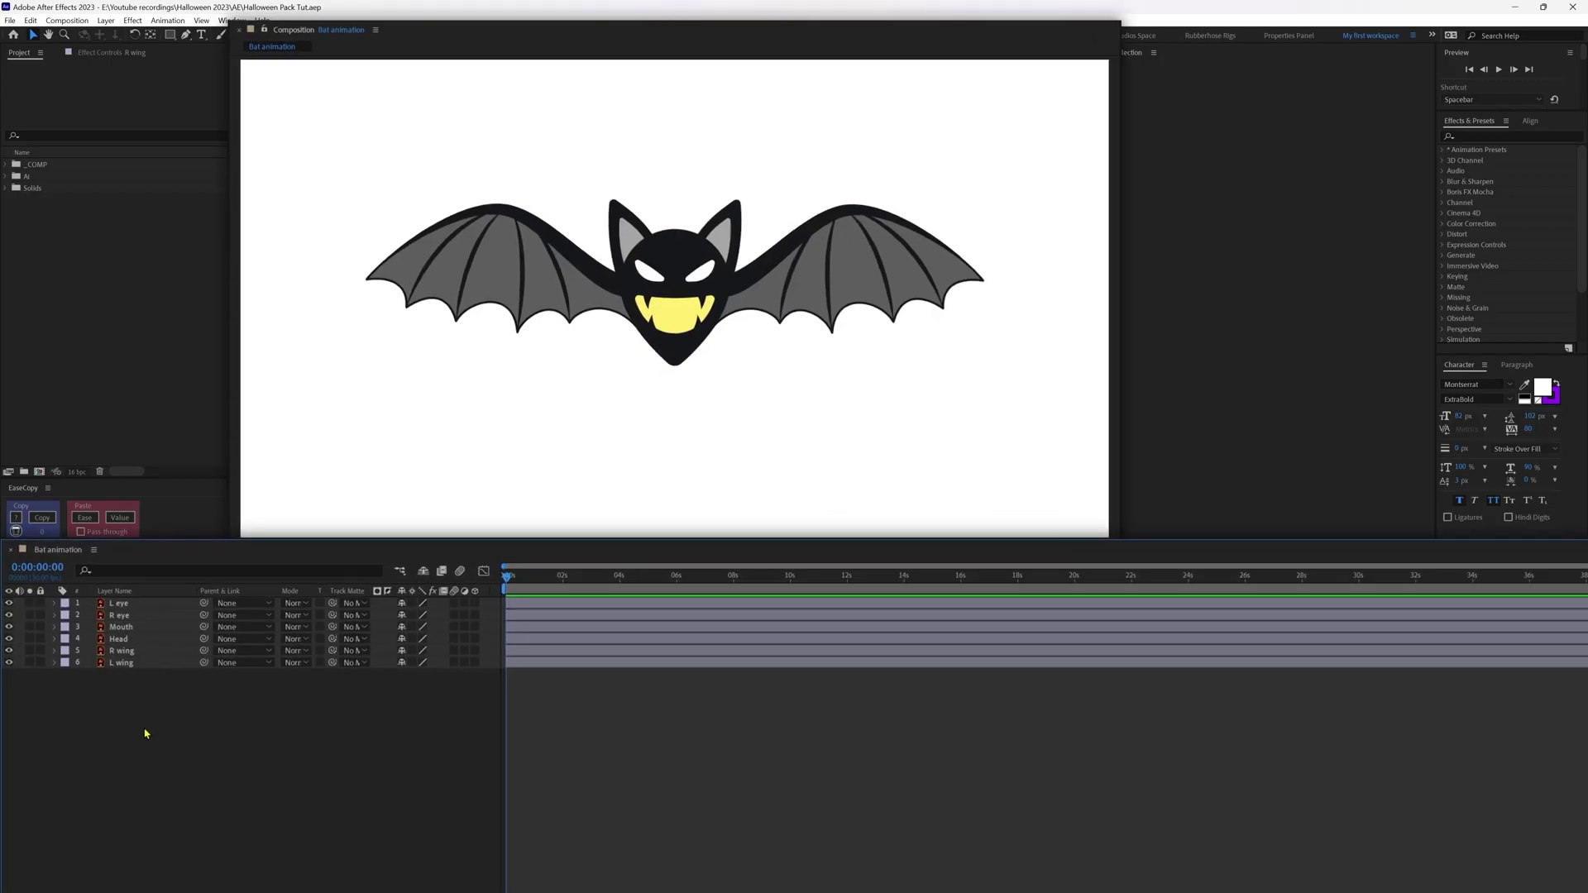
# Pre-compose the R wing layer on its own and open the new wing composition.
pyautogui.moveTo(243, 780); pyautogui.dragTo(172, 591)
pyautogui.click(263, 808)
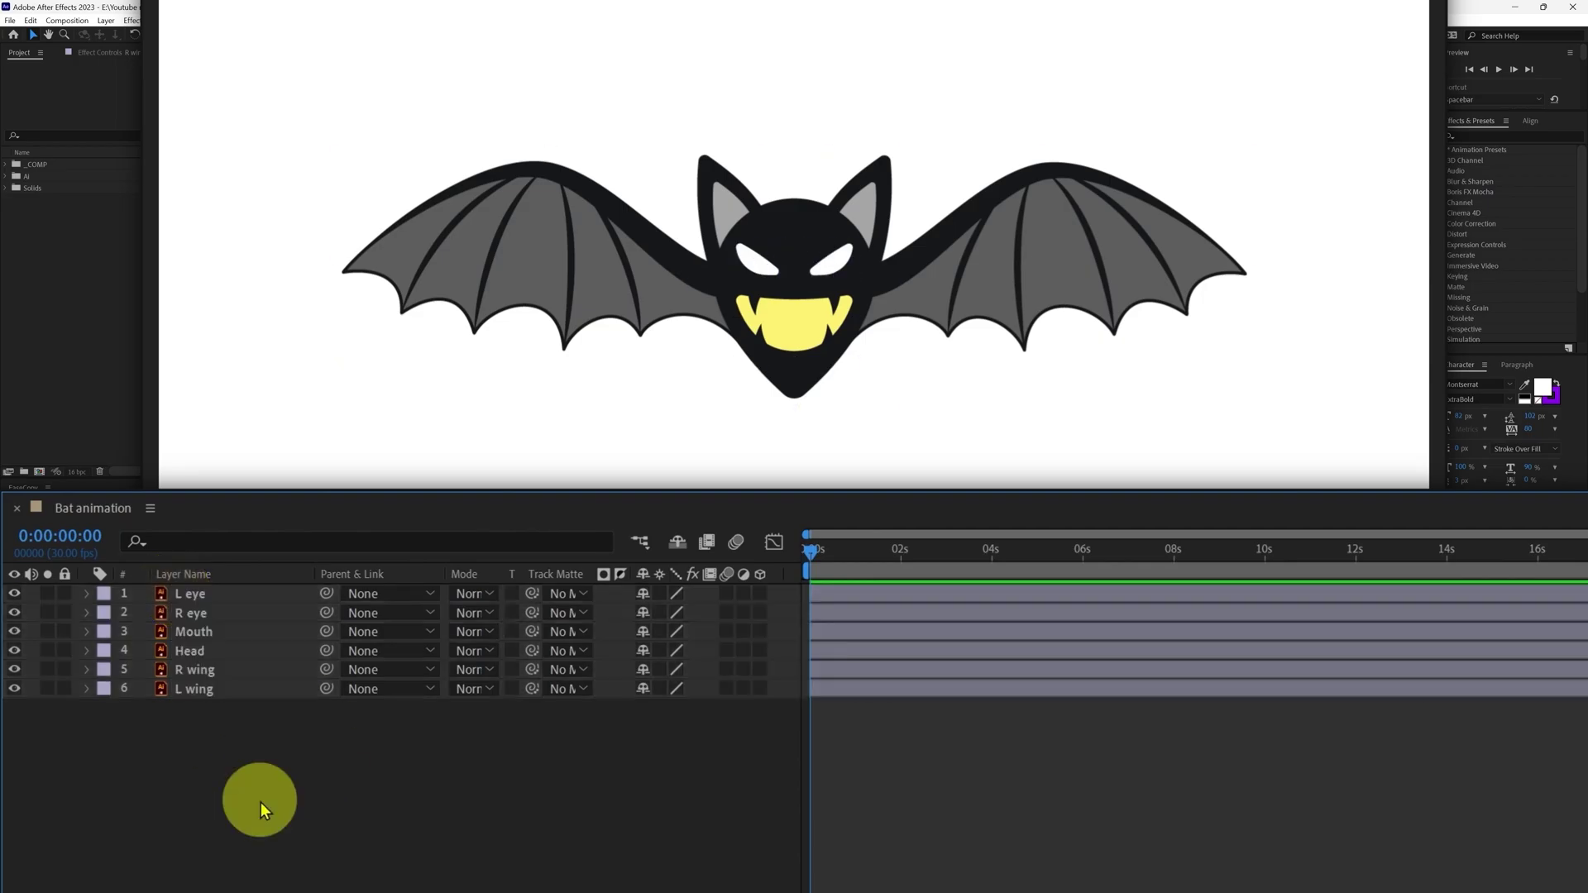
pyautogui.rightClick(207, 674)
pyautogui.click(325, 517)
pyautogui.press('Return')
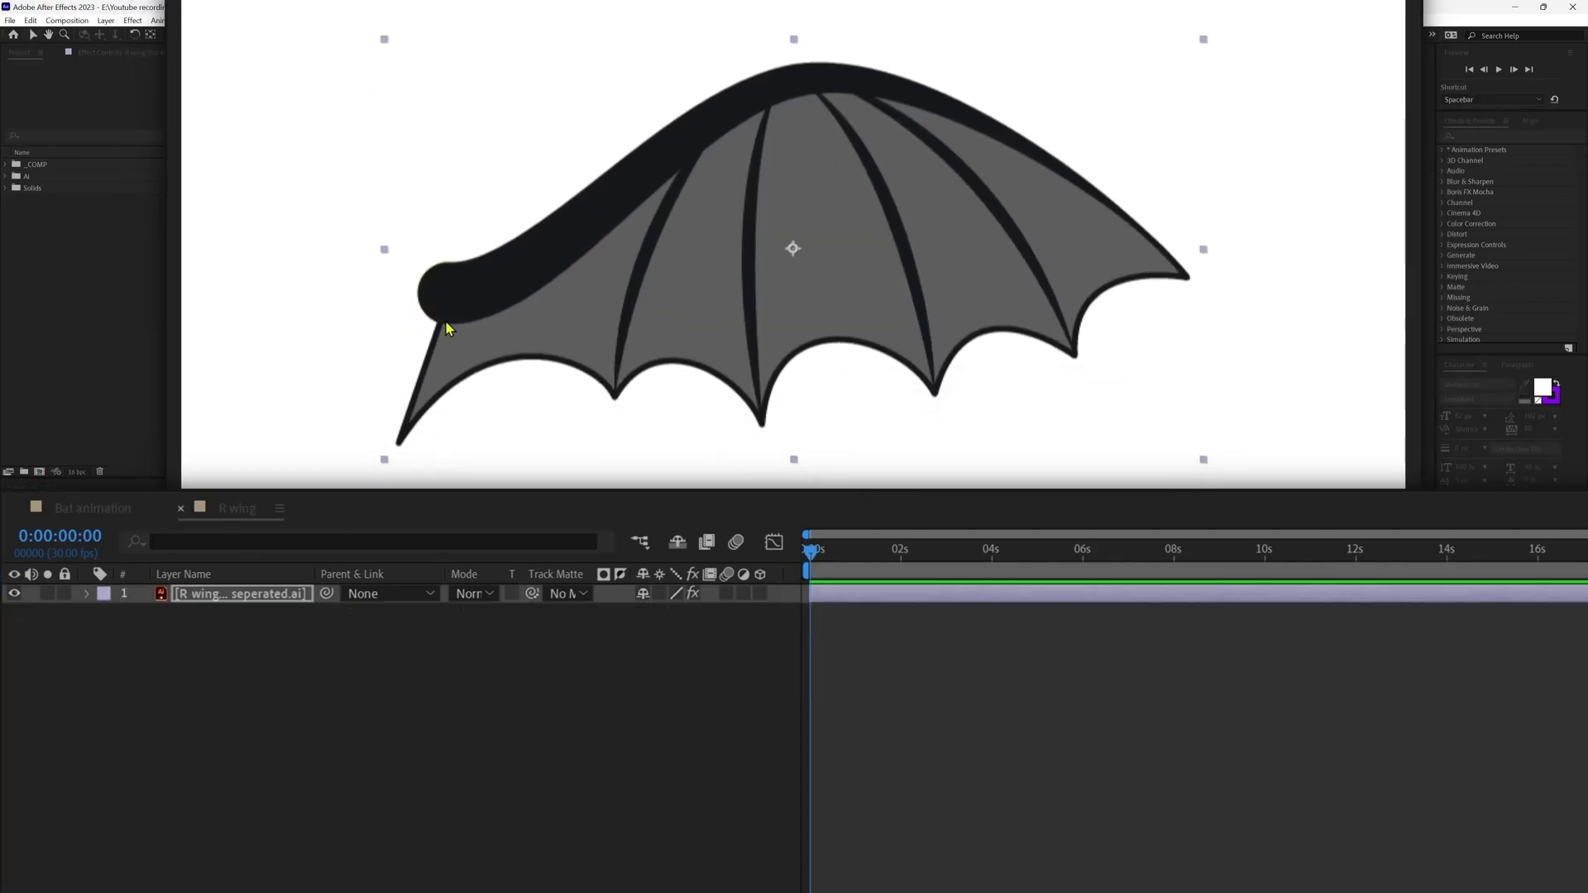
# Place five Puppet pins on the wing, one in the rounded shoulder joint and four spaced down the short inner edge to its tip.
pyautogui.click(449, 289)
pyautogui.click(438, 326)
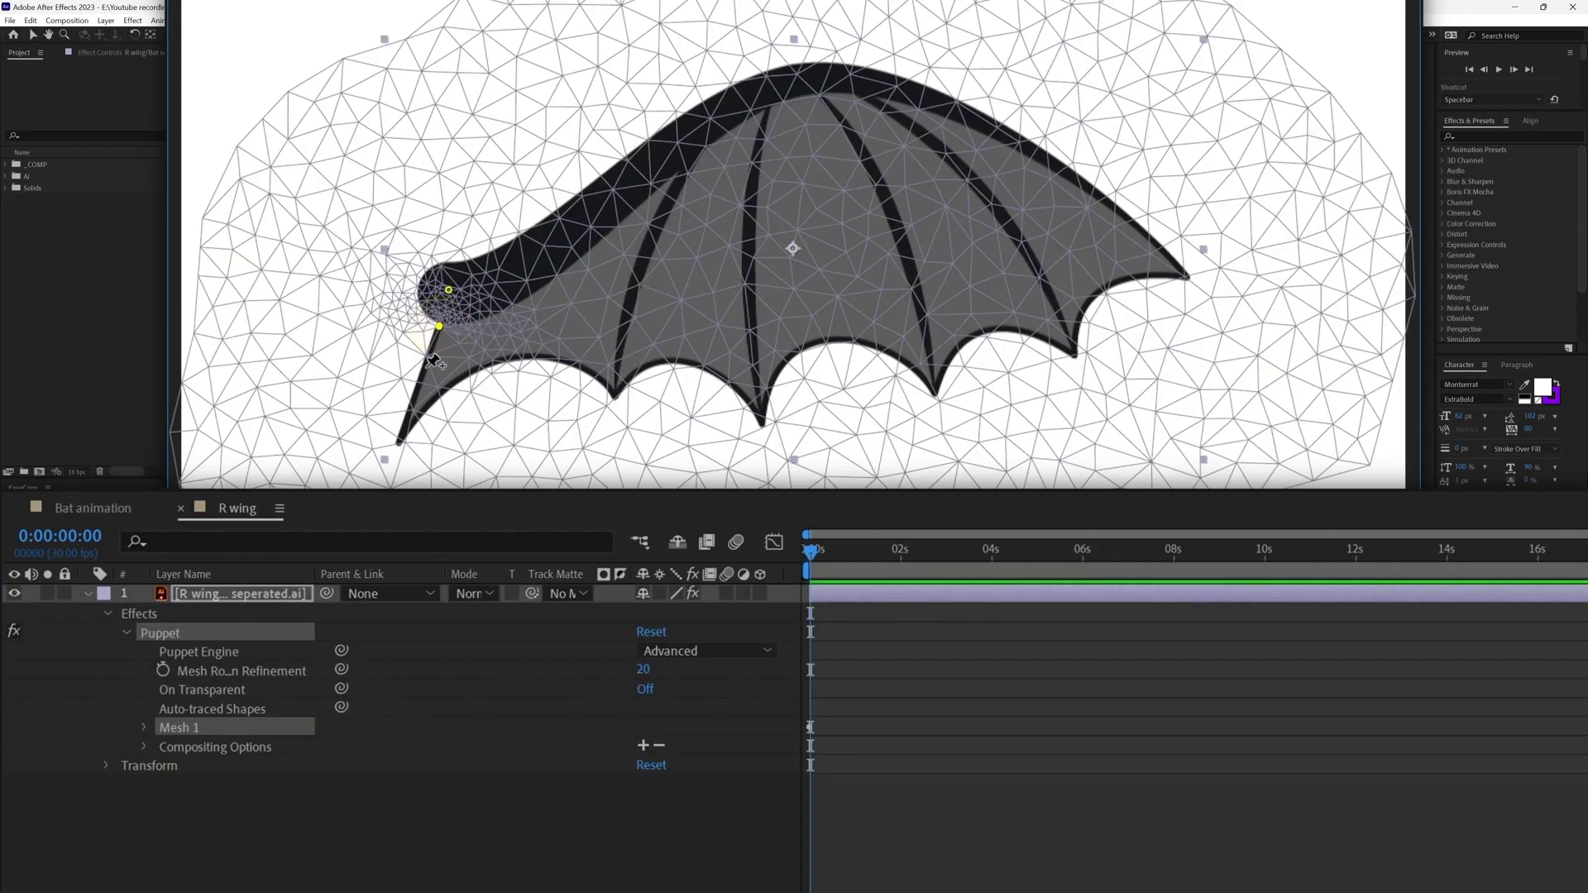
pyautogui.click(425, 366)
pyautogui.click(410, 405)
pyautogui.click(396, 444)
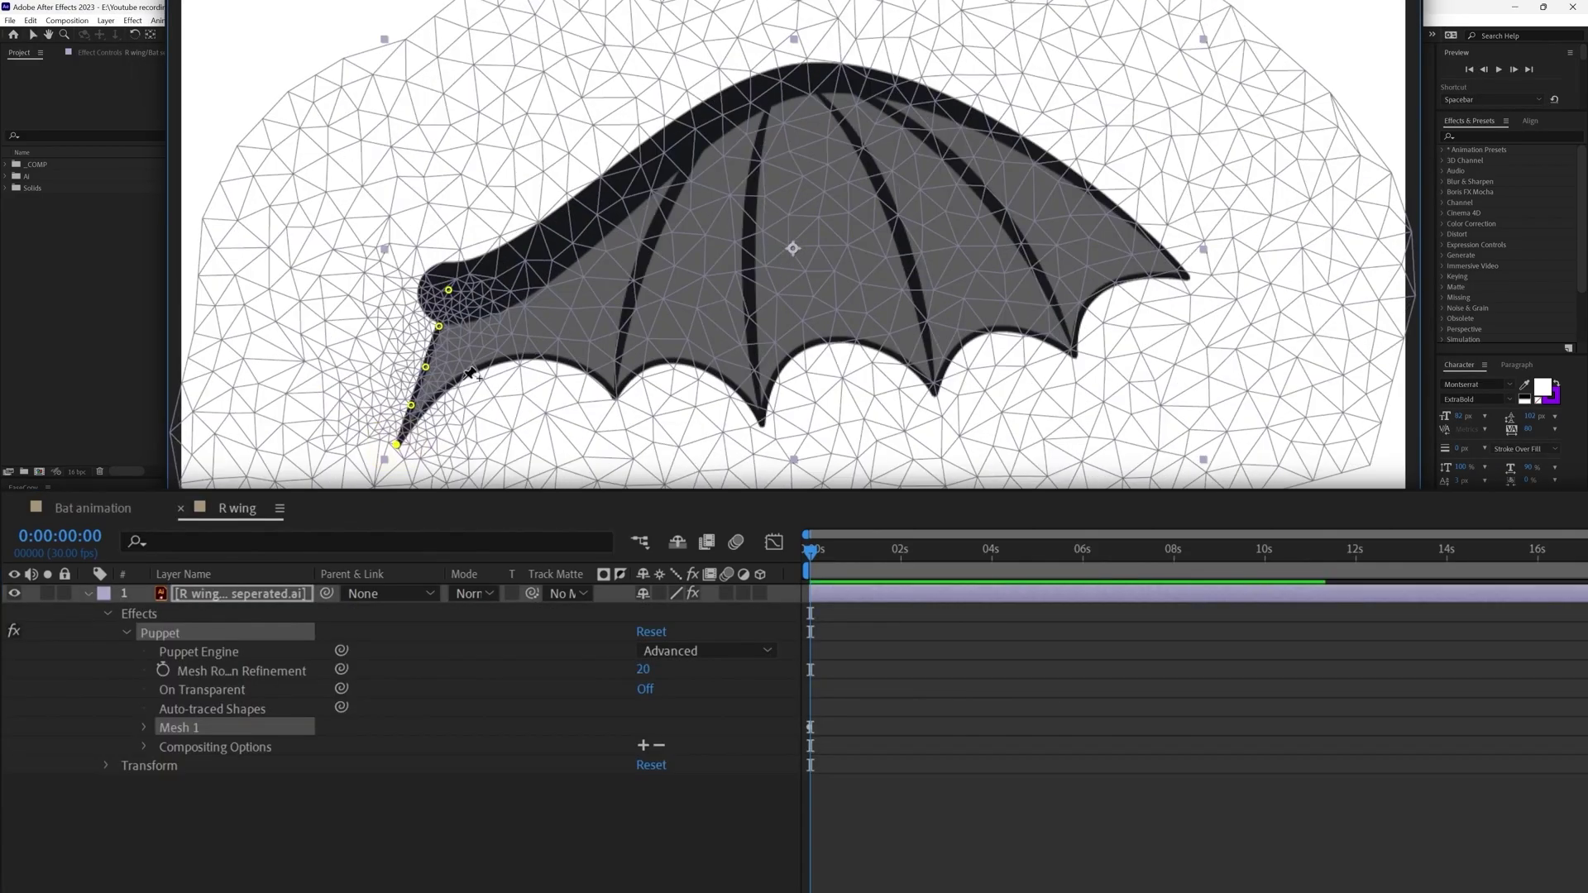
# Place five more Puppet pins across the wing membrane, spaced from near the shoulder to the outer wing tip.
pyautogui.click(479, 338)
pyautogui.click(601, 274)
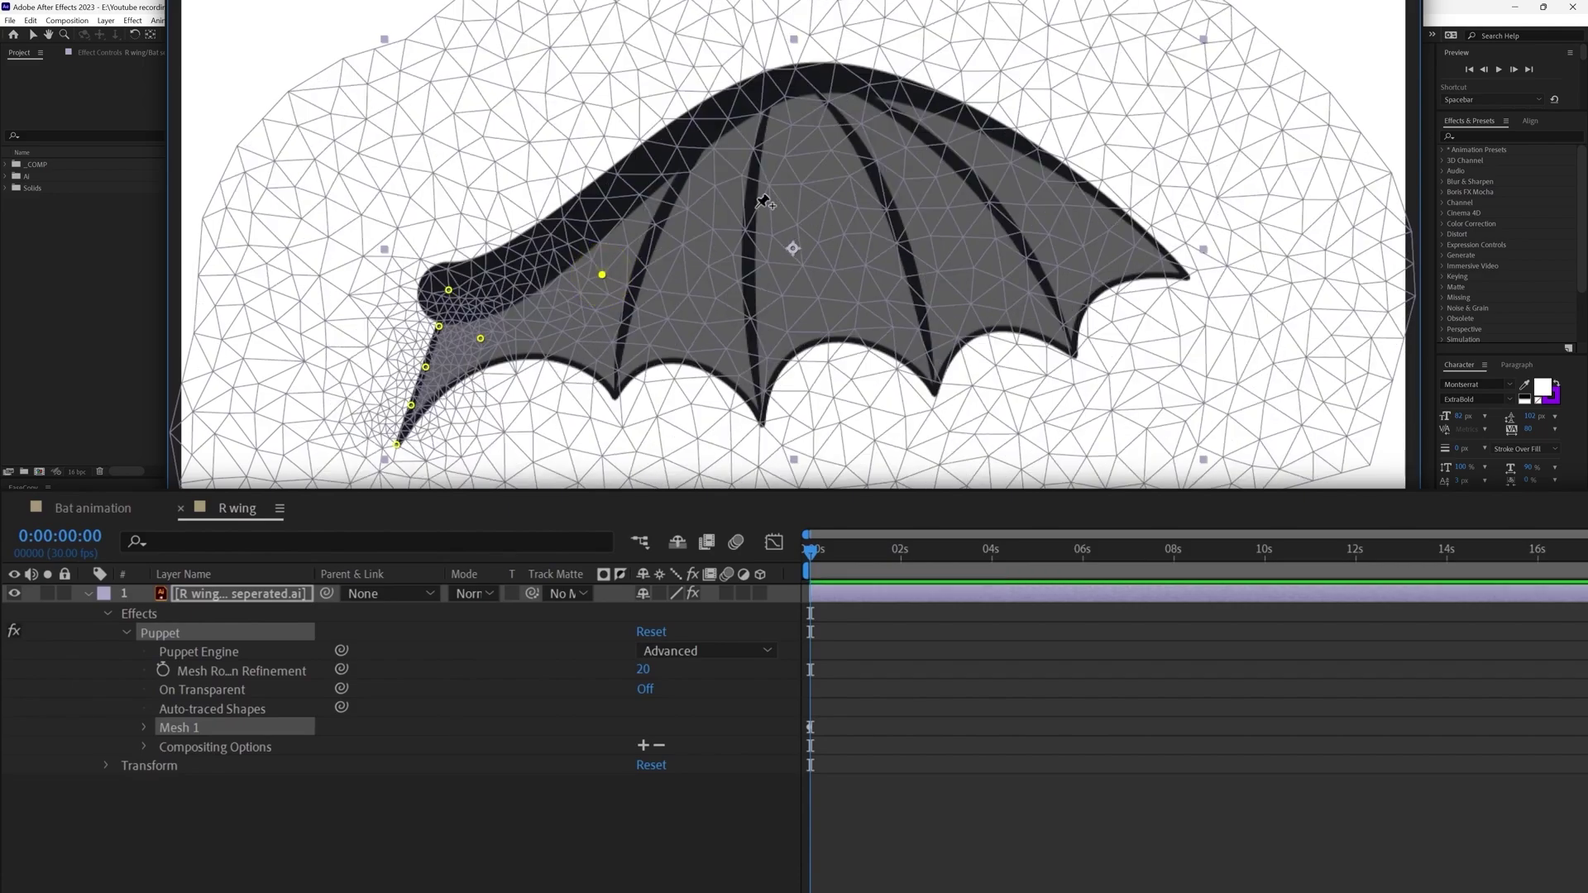
pyautogui.click(759, 201)
pyautogui.hotkey('ctrl', 'z')
pyautogui.click(801, 182)
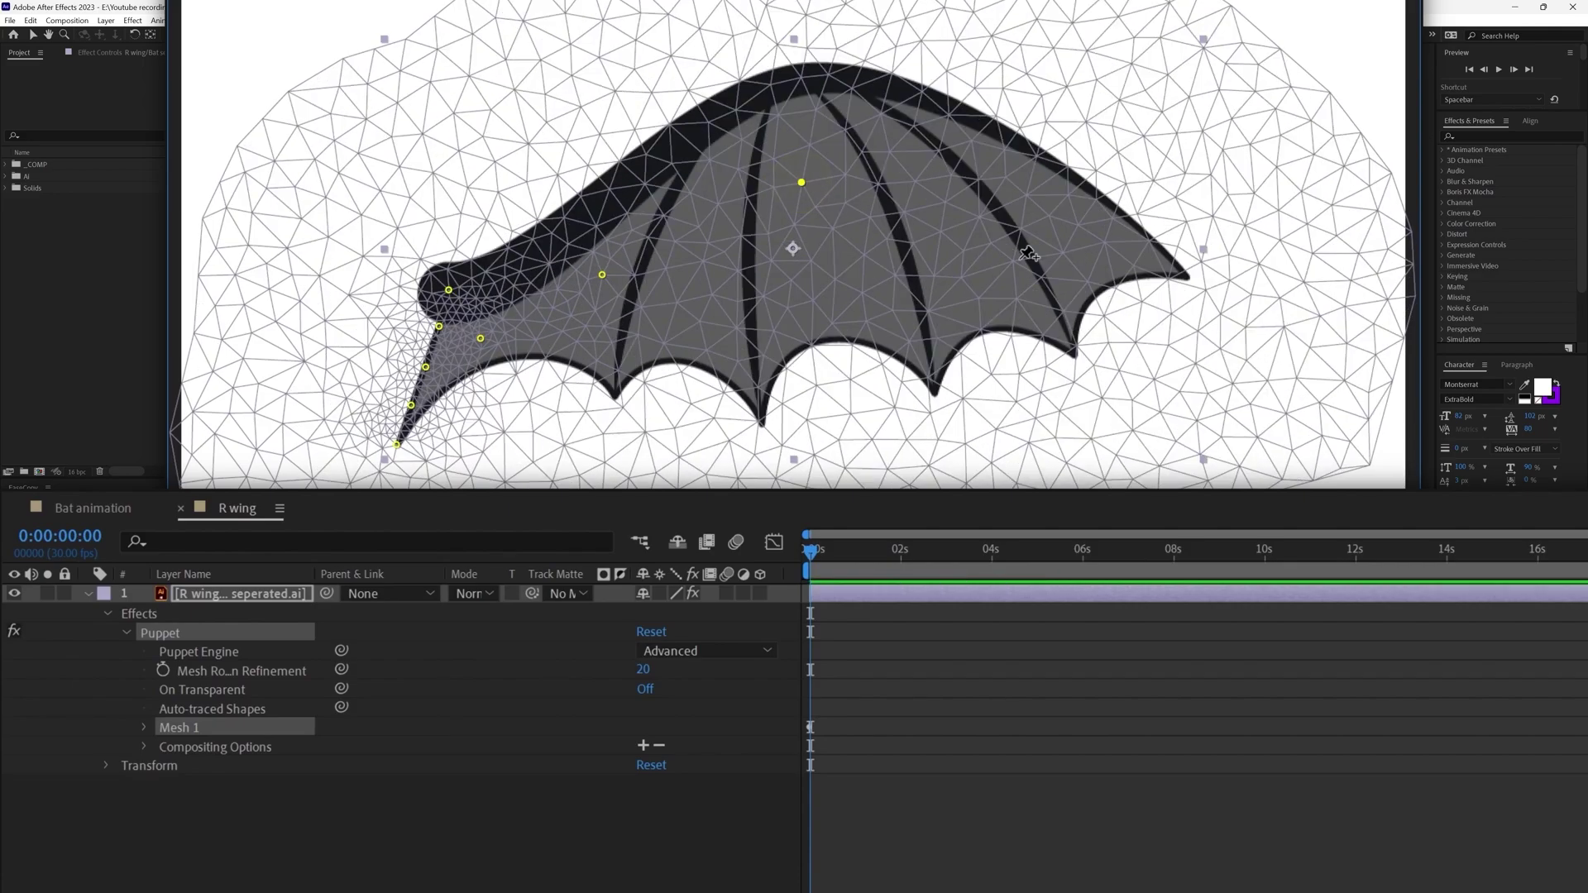
pyautogui.click(987, 227)
pyautogui.click(1187, 277)
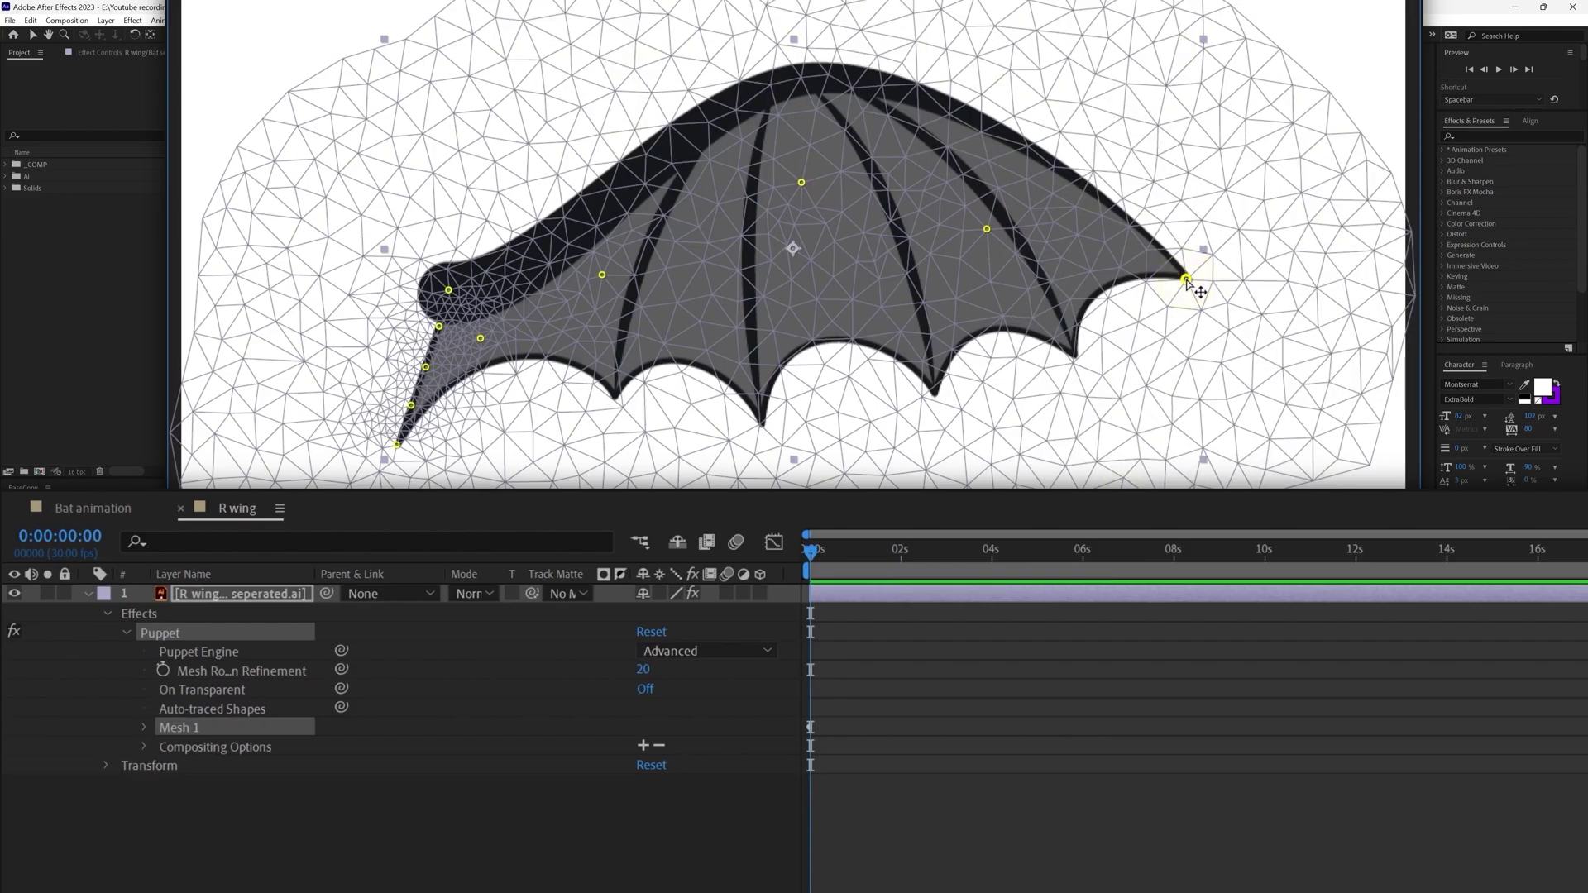
# Create Duik pin controllers for the five Puppet pins running from the wing's base to its outer tip.
pyautogui.click(473, 340)
pyautogui.click(987, 229)
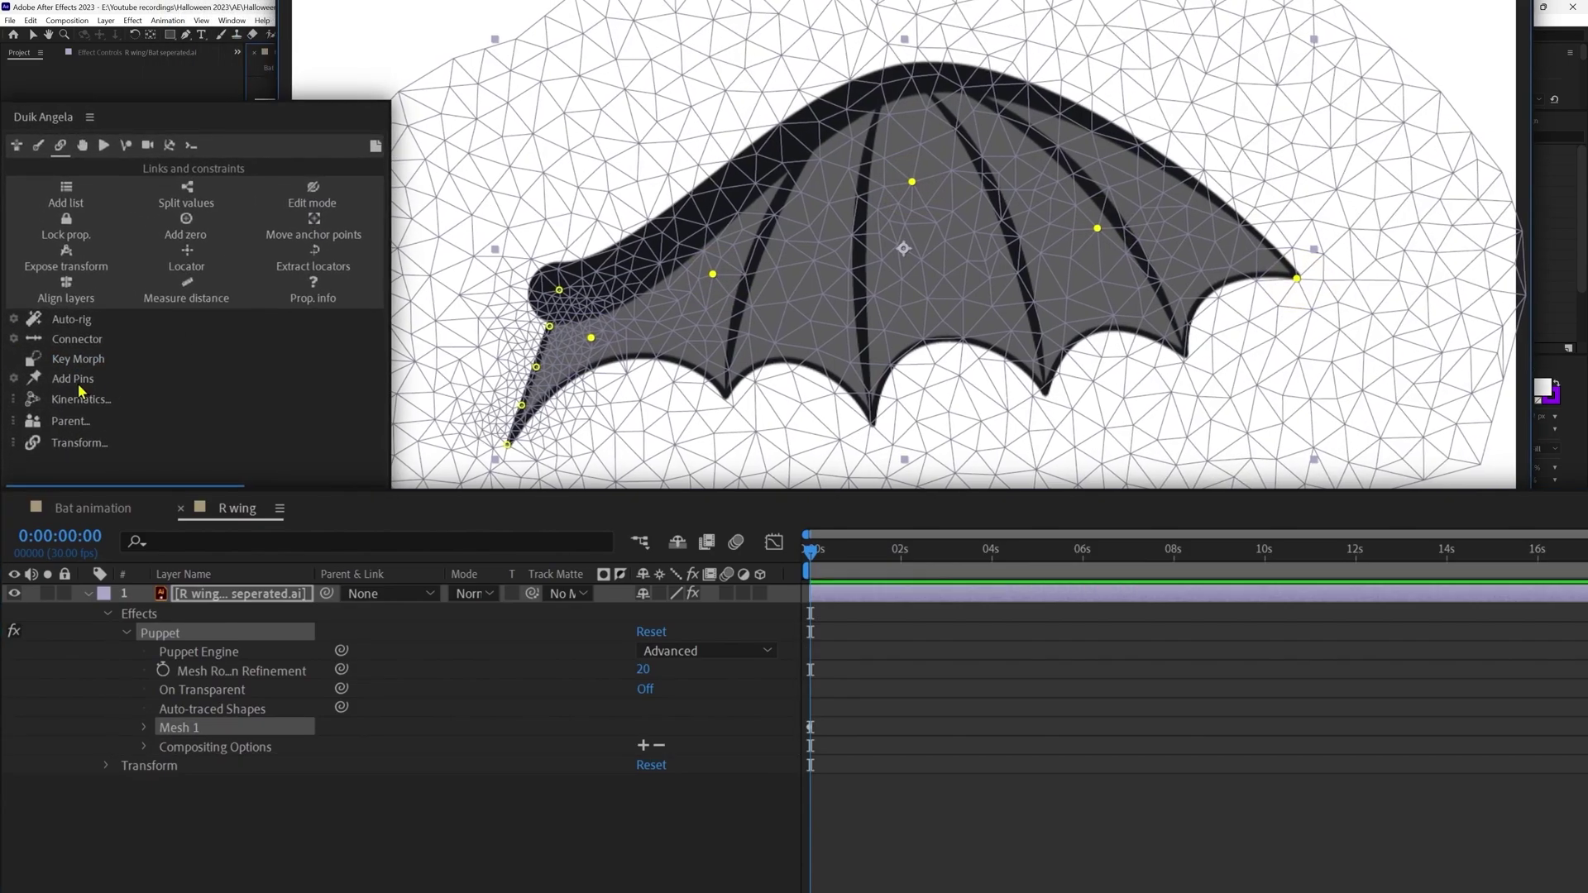
pyautogui.click(46, 464)
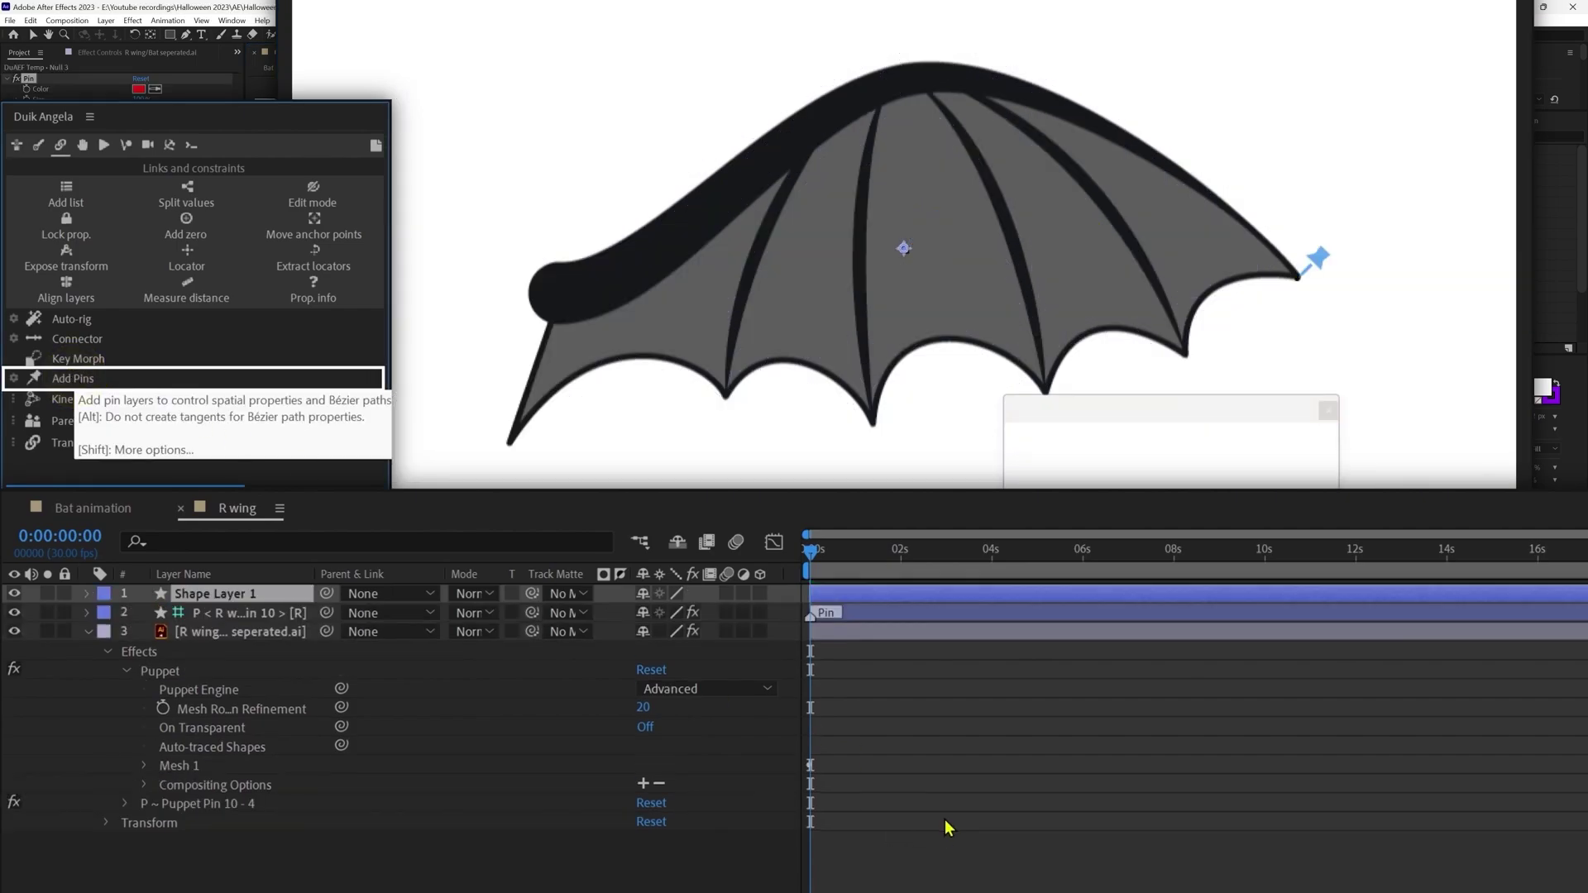
# Rename the five pin controller layers 1 to 5, running from the wing base to the tip.
pyautogui.click(285, 670)
pyautogui.press('Return')
pyautogui.write('1')
pyautogui.hotkey('shift', 'Tab')
pyautogui.write('2')
pyautogui.hotkey('shift', 'Tab')
pyautogui.write('3')
pyautogui.hotkey('shift', 'Tab')
pyautogui.write('4')
pyautogui.hotkey('shift', 'Tab')
pyautogui.press('5')
# Parent the pin controllers in a chain, each one to the next lower-numbered controller, with 1 as the root.
pyautogui.moveTo(327, 612)
pyautogui.mouseDown()
pyautogui.moveTo(305, 638)
pyautogui.moveTo(286, 633)
pyautogui.mouseUp()
pyautogui.moveTo(327, 630); pyautogui.dragTo(273, 651)
pyautogui.moveTo(327, 650); pyautogui.dragTo(241, 670)
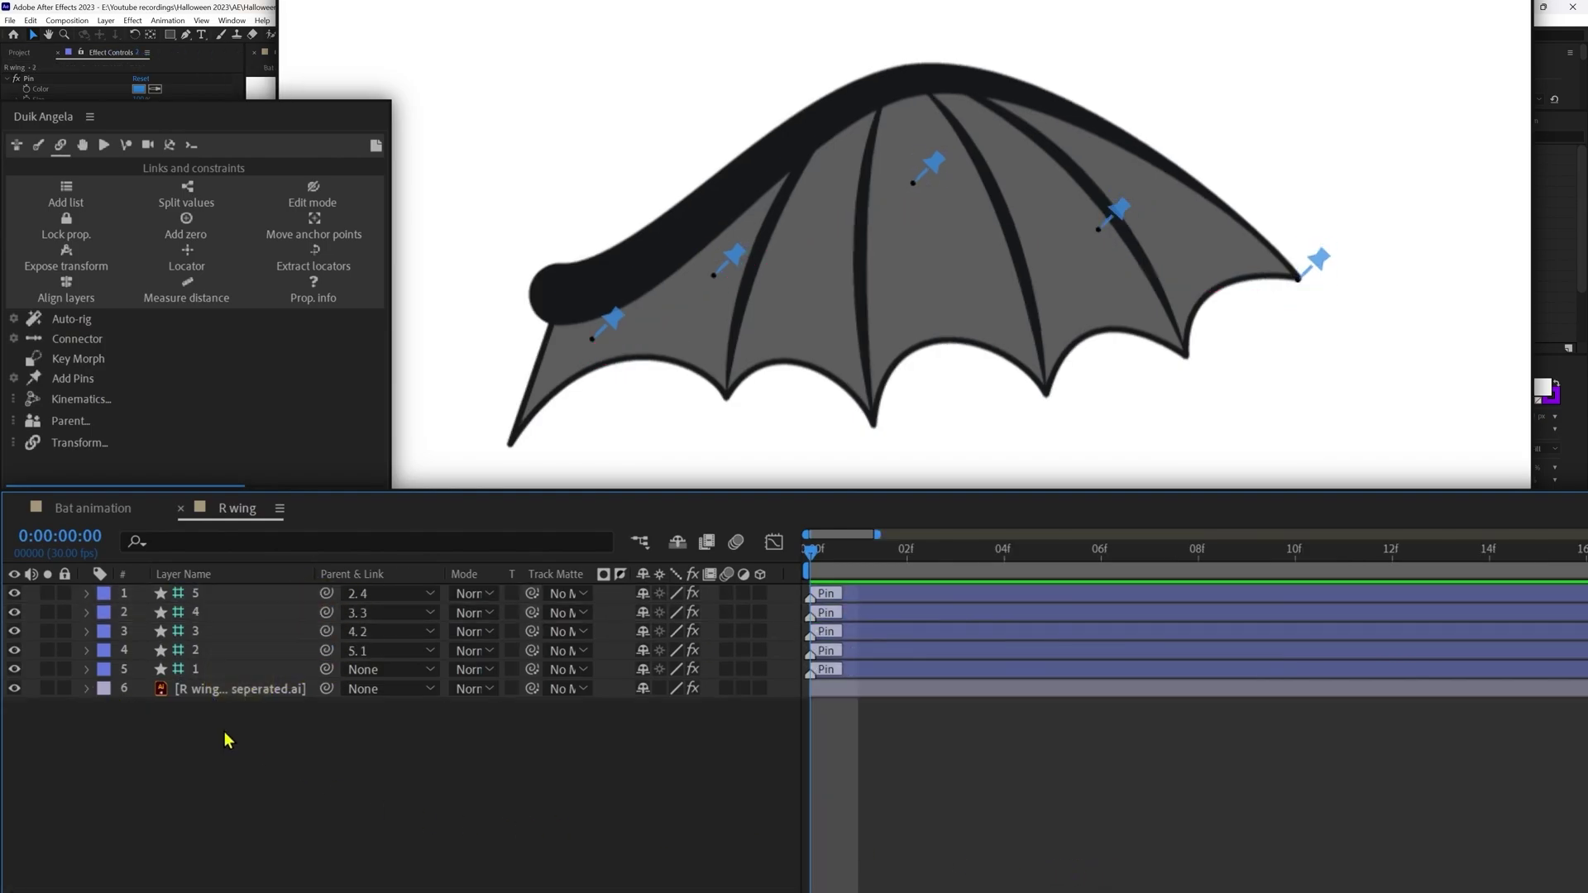
# Add a Rotation keyframe to pin controller 1 at frame 0 with a value of 1°.
pyautogui.click(230, 670)
pyautogui.press('r')
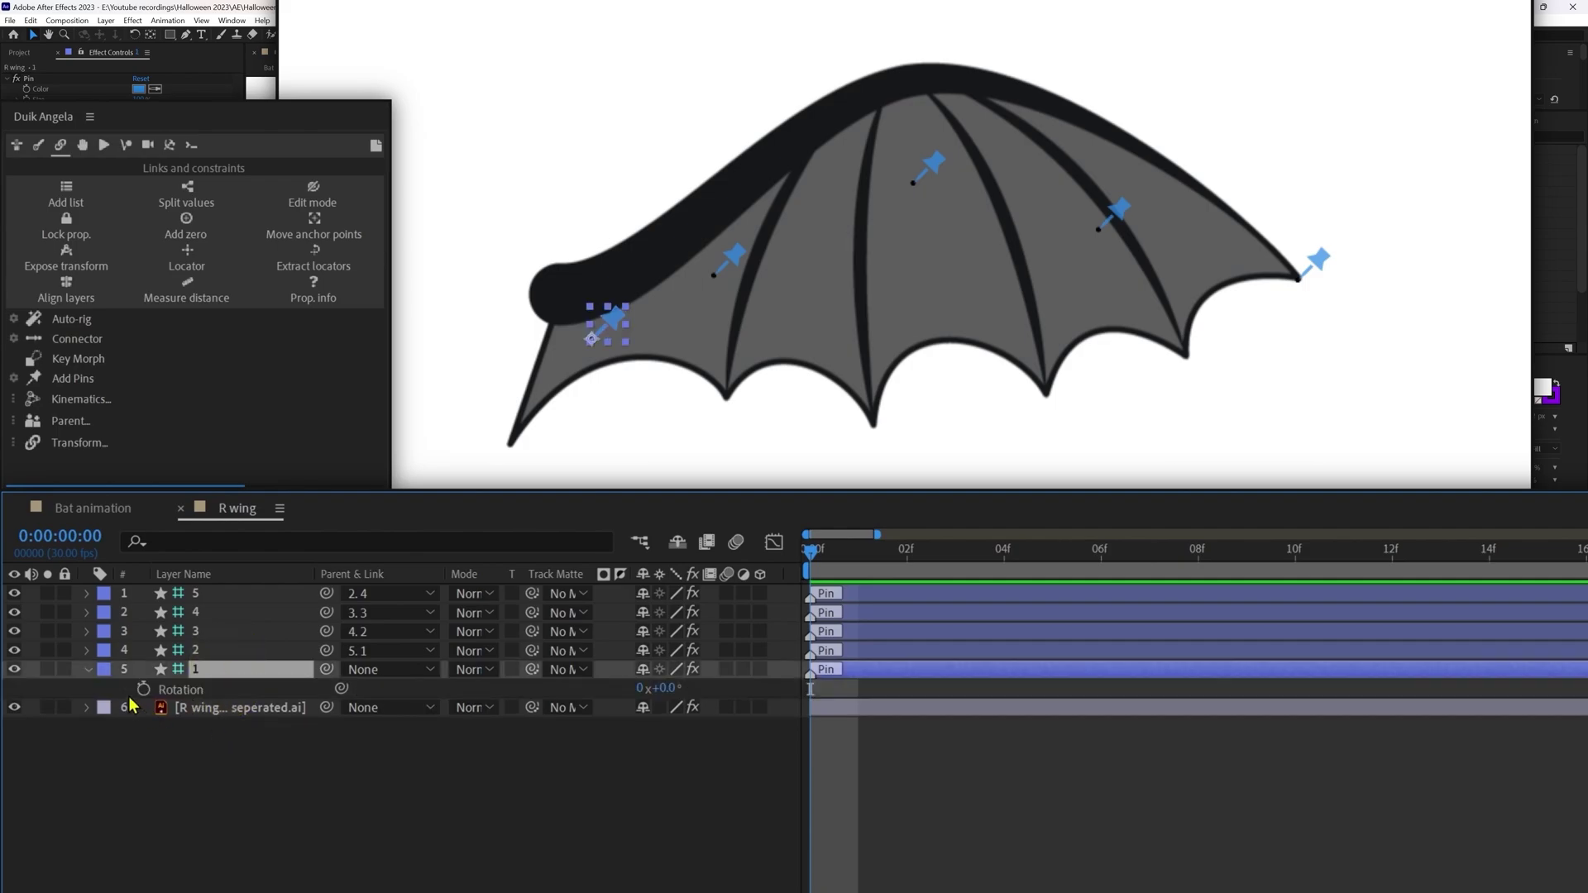
pyautogui.click(143, 689)
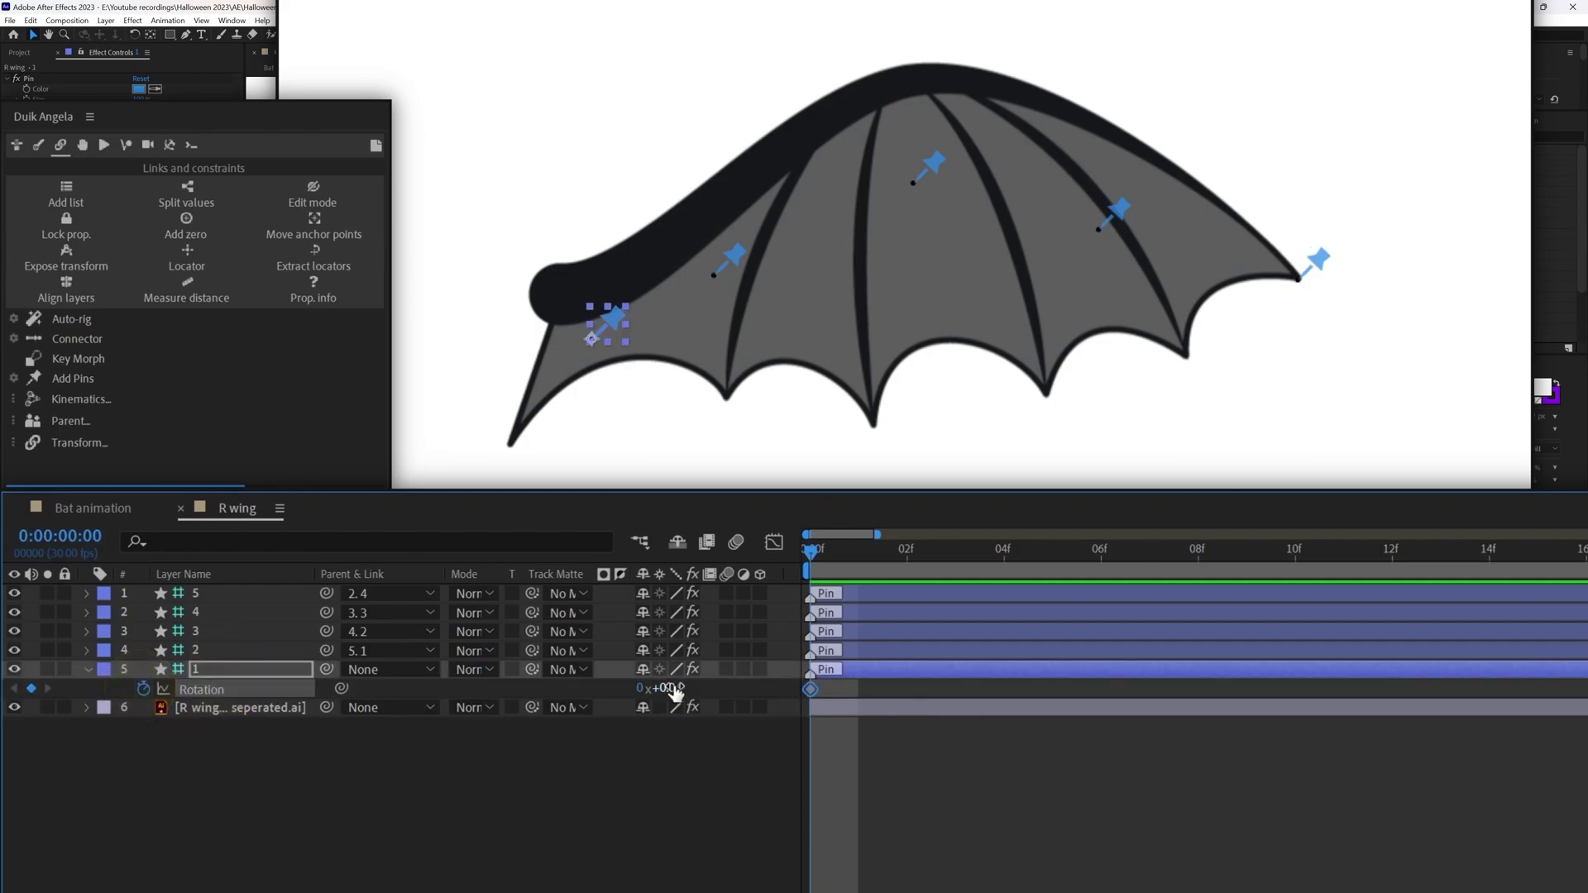
pyautogui.moveTo(674, 690); pyautogui.dragTo(675, 691)
# Advance four frames and set pin controller 1's rotation to -5°.
pyautogui.click(72, 539)
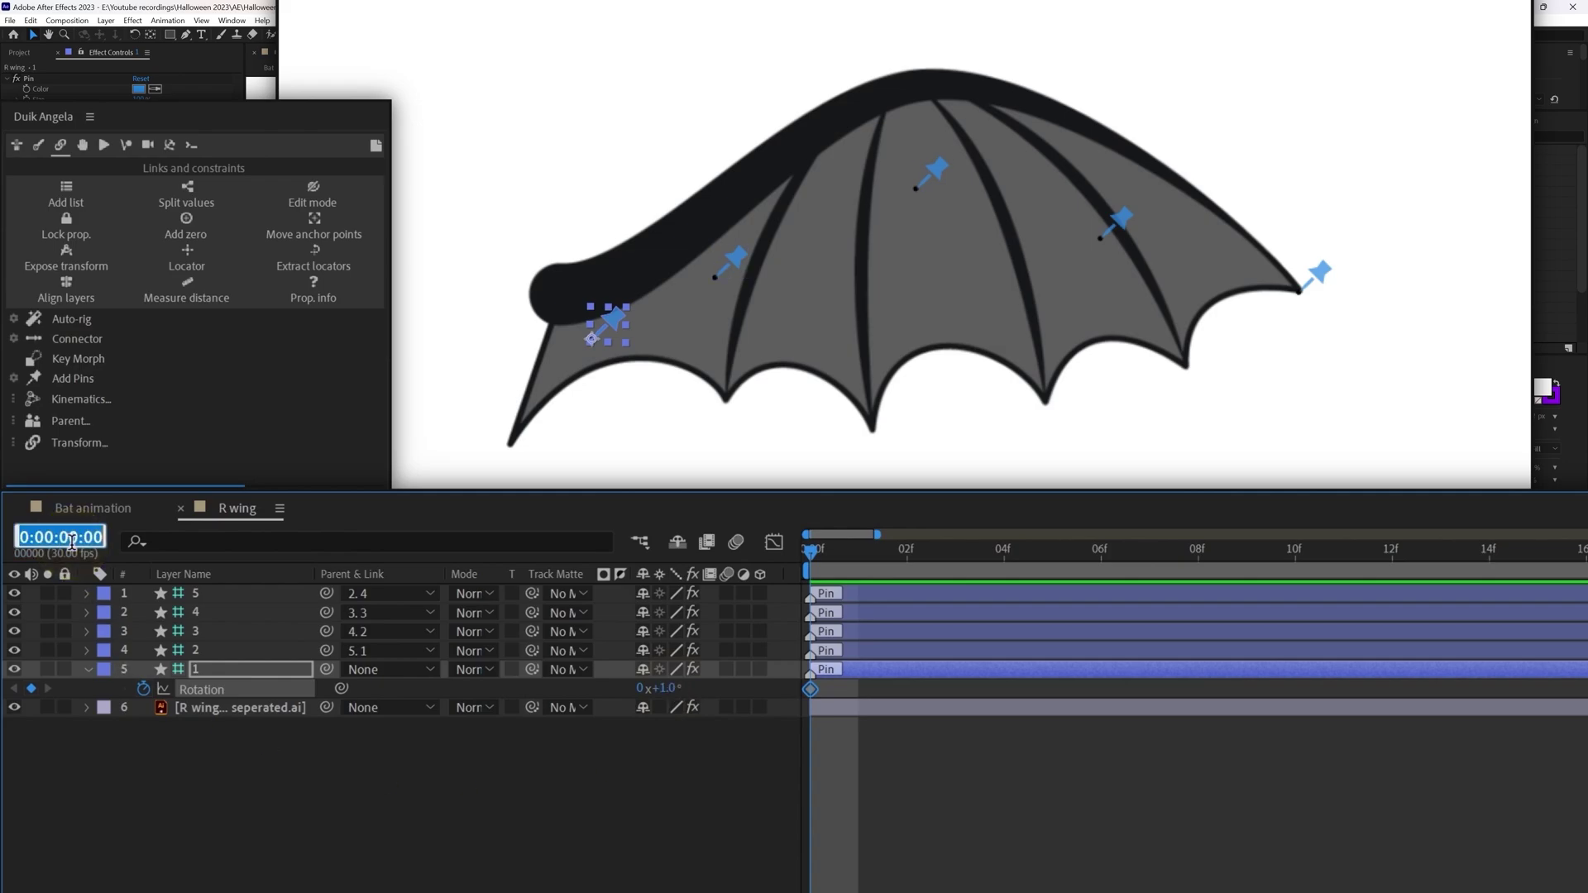
pyautogui.write('+4')
pyautogui.press('Return')
pyautogui.click(667, 687)
pyautogui.write('-5')
pyautogui.press('Return')
# Copy pin controller 1's first rotation keyframe to frame 8.
pyautogui.click(82, 535)
pyautogui.write('+')
pyautogui.write('4')
pyautogui.press('Return')
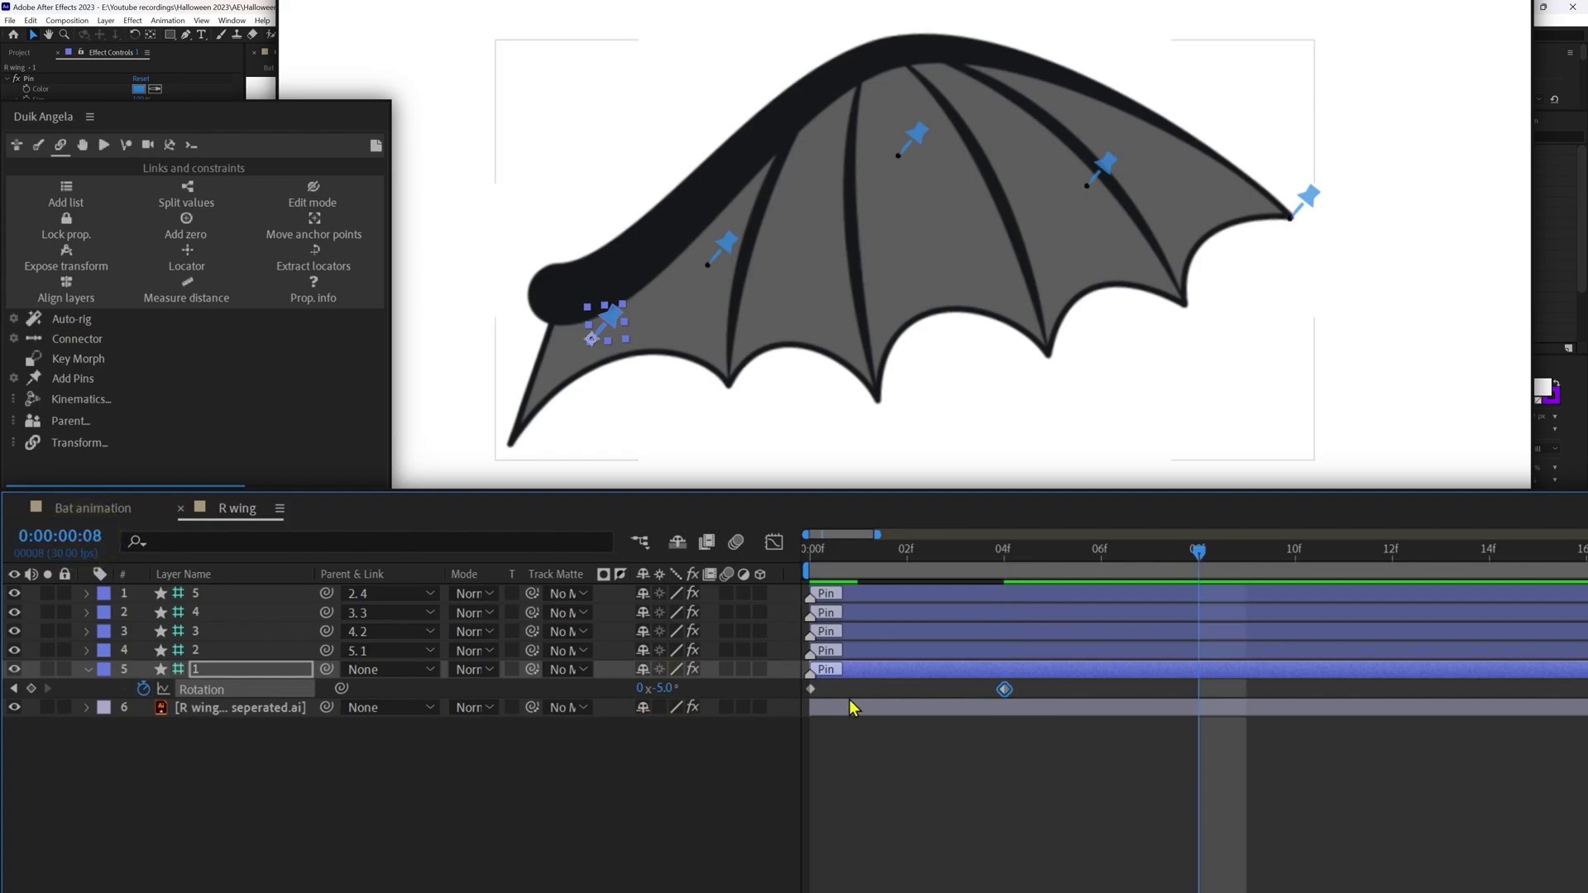
pyautogui.moveTo(830, 673); pyautogui.dragTo(790, 703)
pyautogui.hotkey('ctrl', 'c')
pyautogui.hotkey('ctrl', 'v')
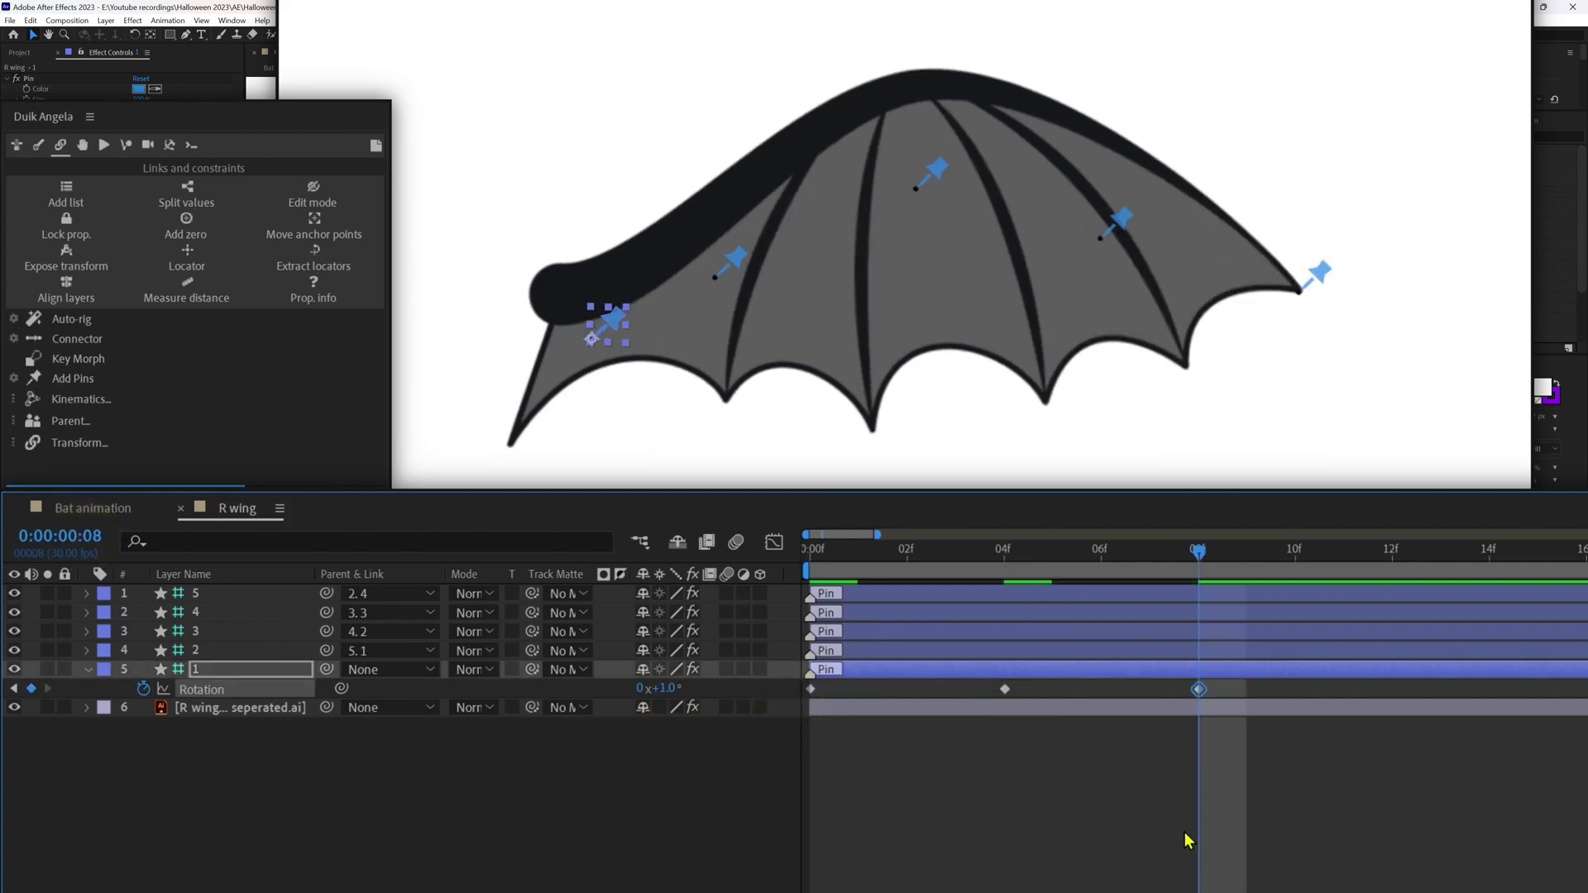
# Apply Easy Ease to all three rotation keyframes of pin controller 1.
pyautogui.moveTo(1233, 688); pyautogui.dragTo(788, 750)
pyautogui.press('F9')
pyautogui.click(977, 870)
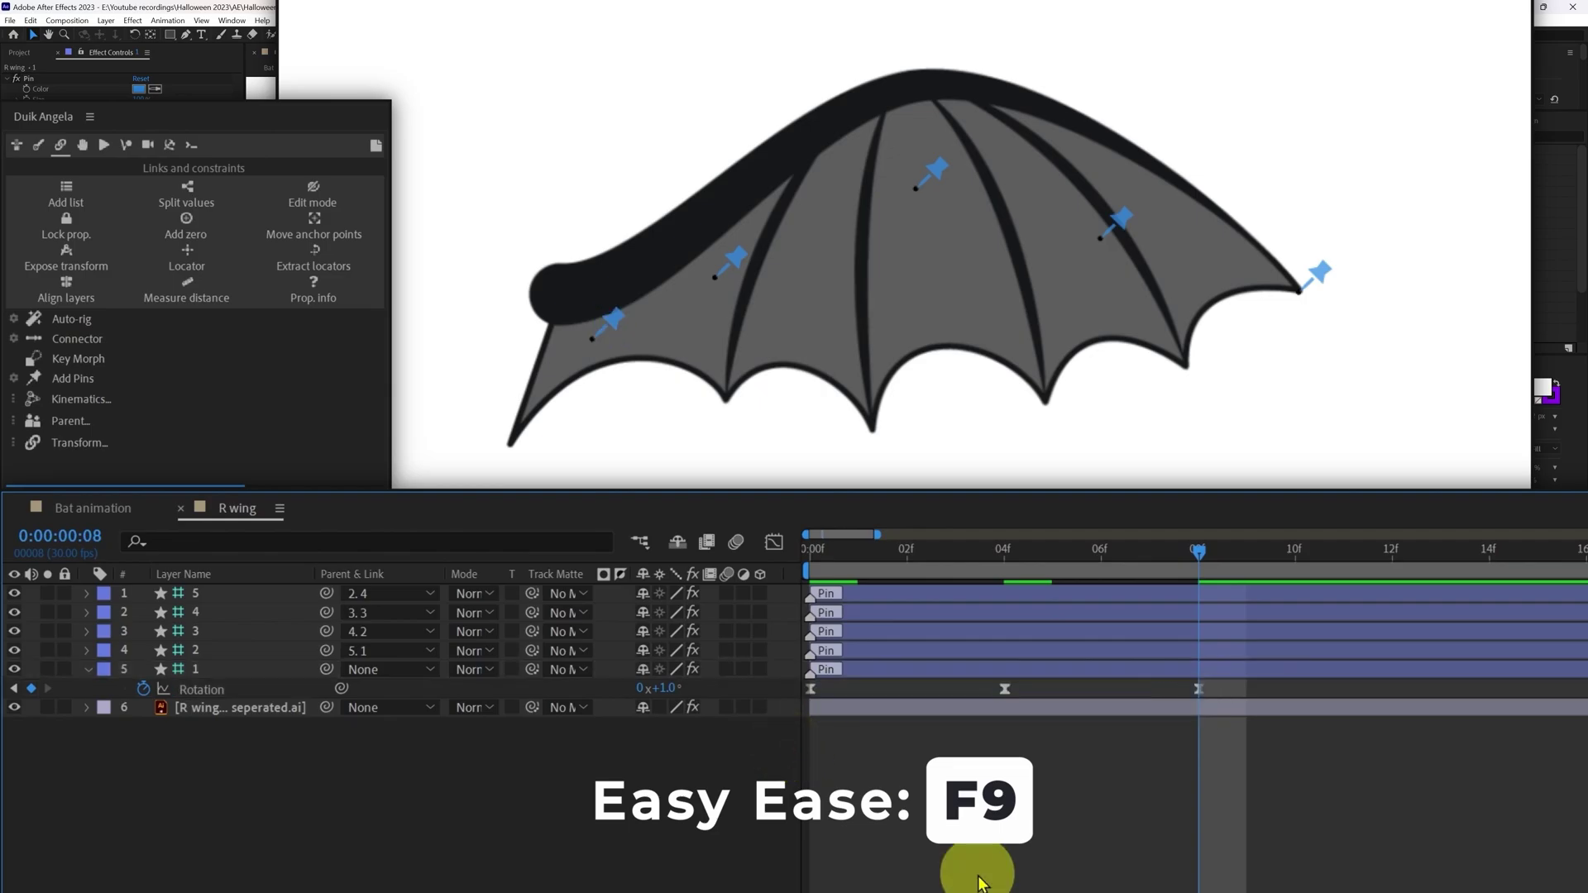
# Keyframe the rotation of pin controllers 2, 3 and 4 together at 15° on frame 0.
pyautogui.moveTo(859, 551); pyautogui.dragTo(806, 552)
pyautogui.click(217, 650)
pyautogui.keyDown('shift'); pyautogui.click(216, 612); pyautogui.keyUp('shift')
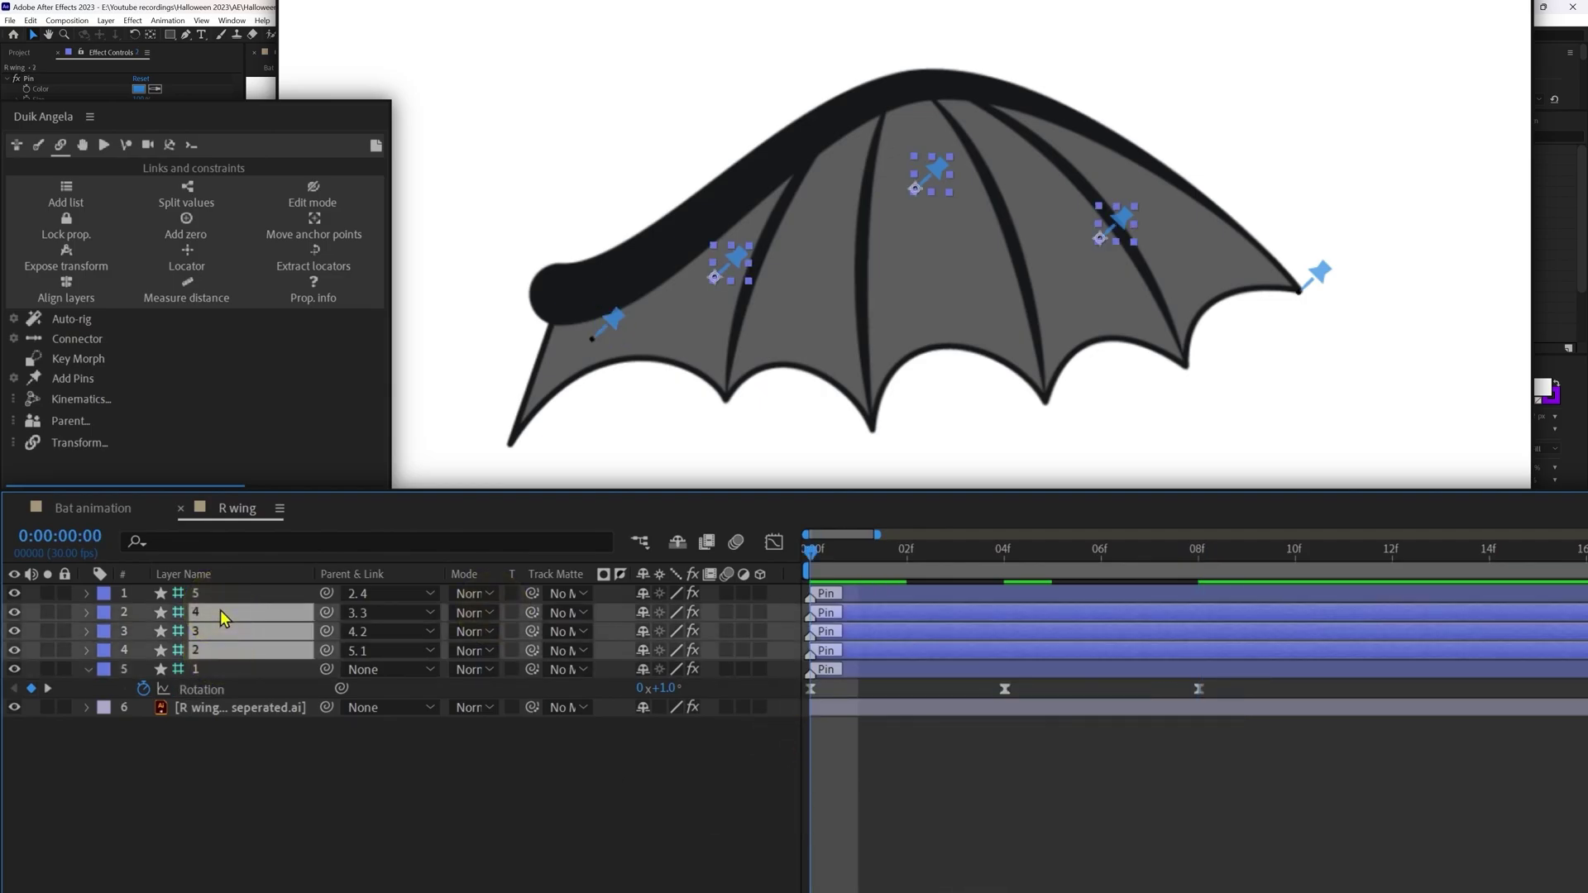
pyautogui.press('r')
pyautogui.click(143, 633)
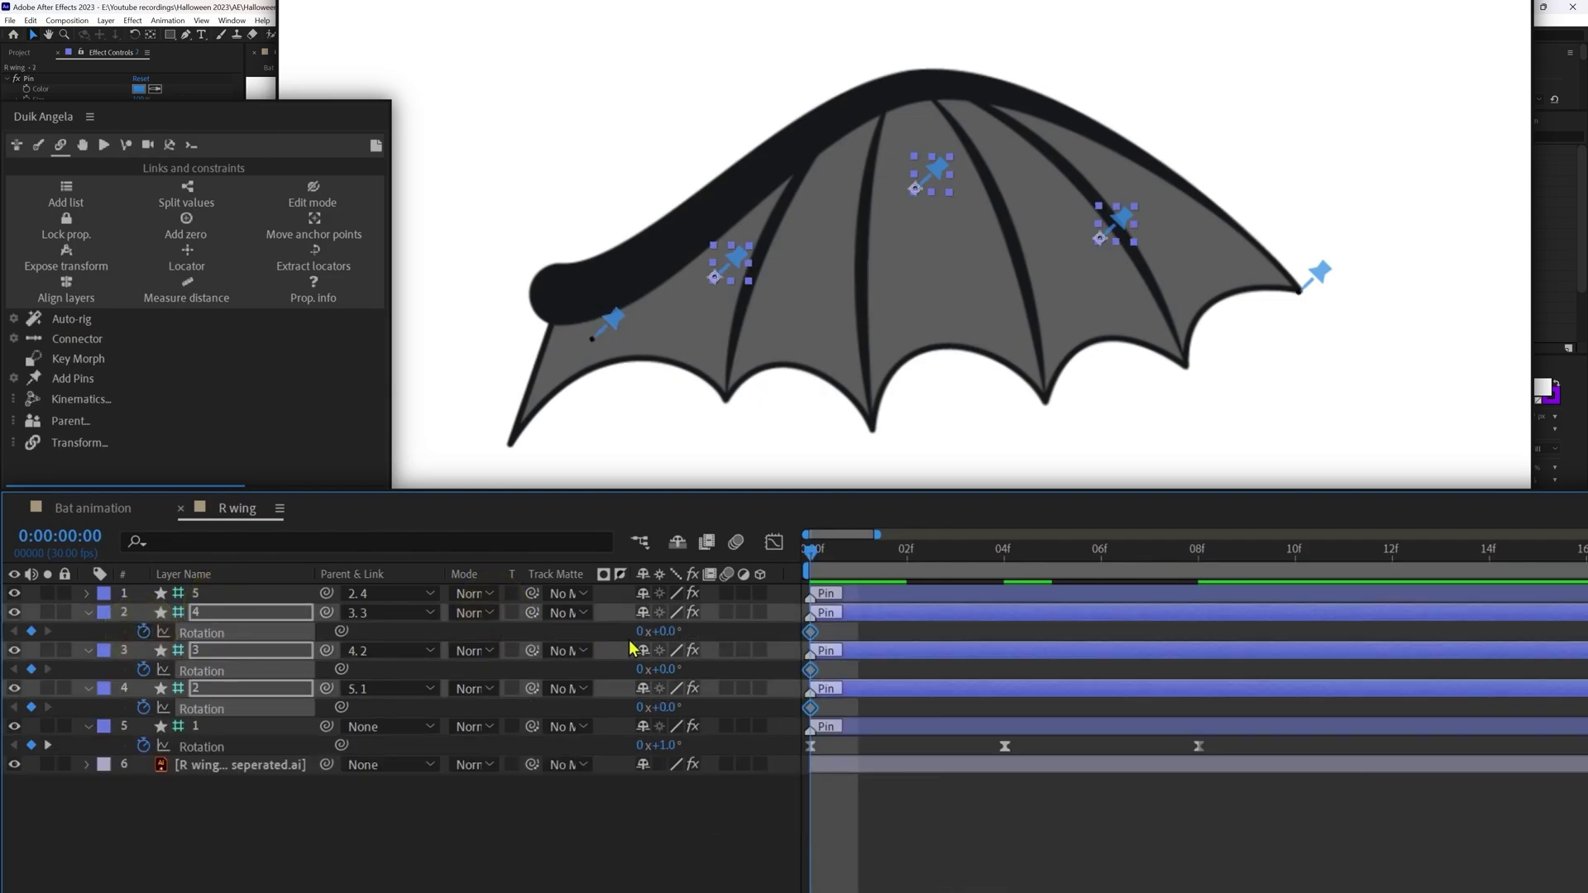
pyautogui.click(663, 633)
pyautogui.write('15')
pyautogui.press('Return')
# Set the rotation of pin controllers 2, 3 and 4 to -22° at frame 4.
pyautogui.write('k')
pyautogui.write('-')
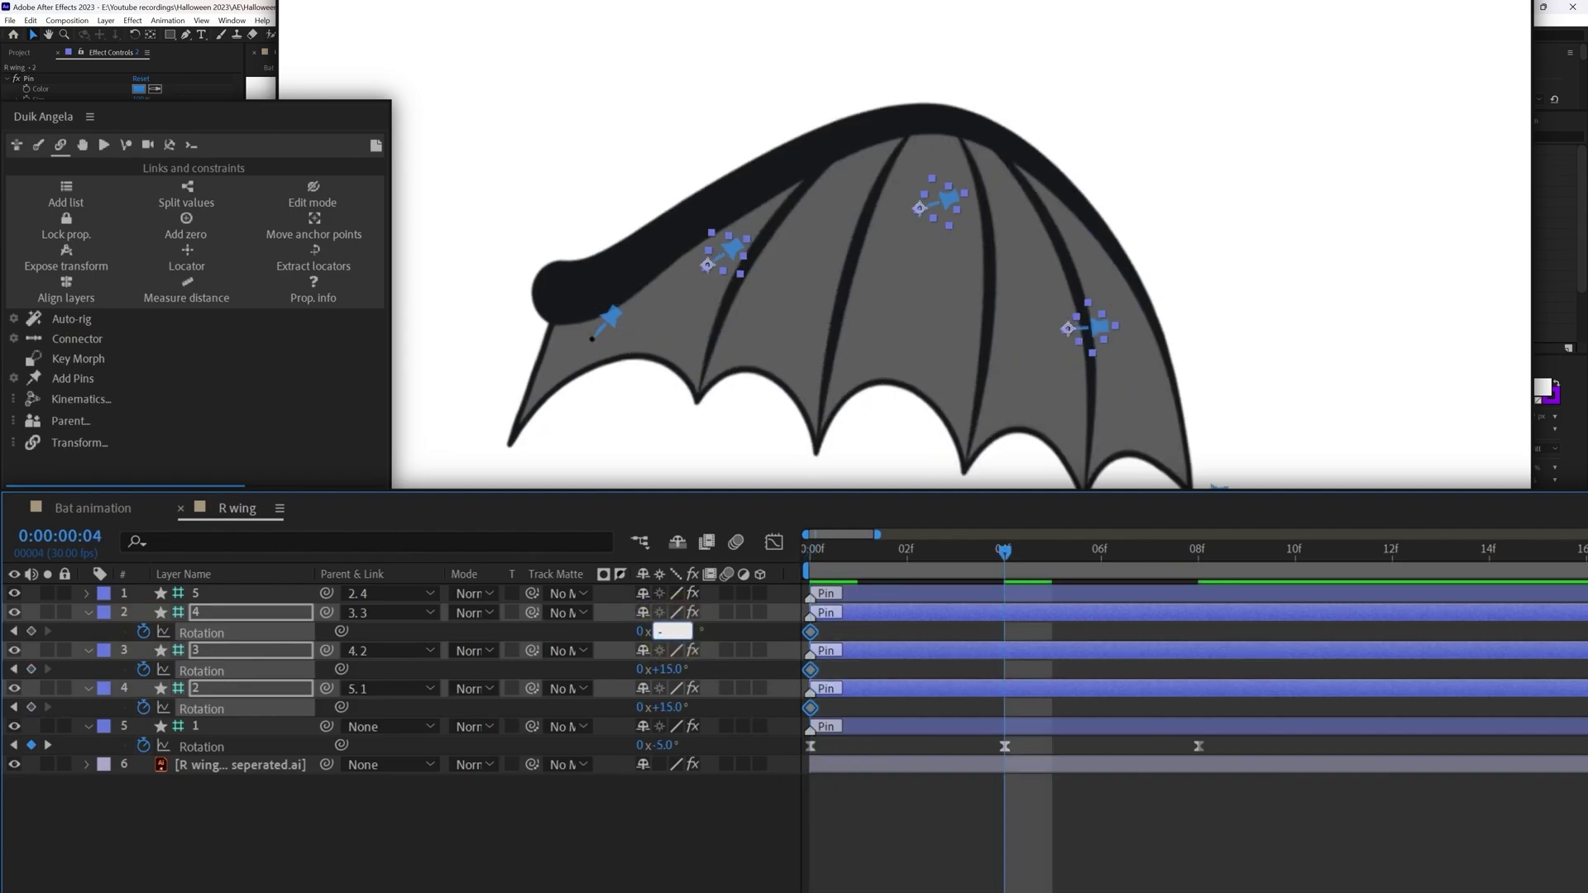
pyautogui.write('22')
pyautogui.press('Return')
# Set the rotation of controllers 2, 3 and 4 to 15° at frame 8 and Easy Ease all their keyframes.
pyautogui.press('k')
pyautogui.click(670, 631)
pyautogui.write('15')
pyautogui.press('Return')
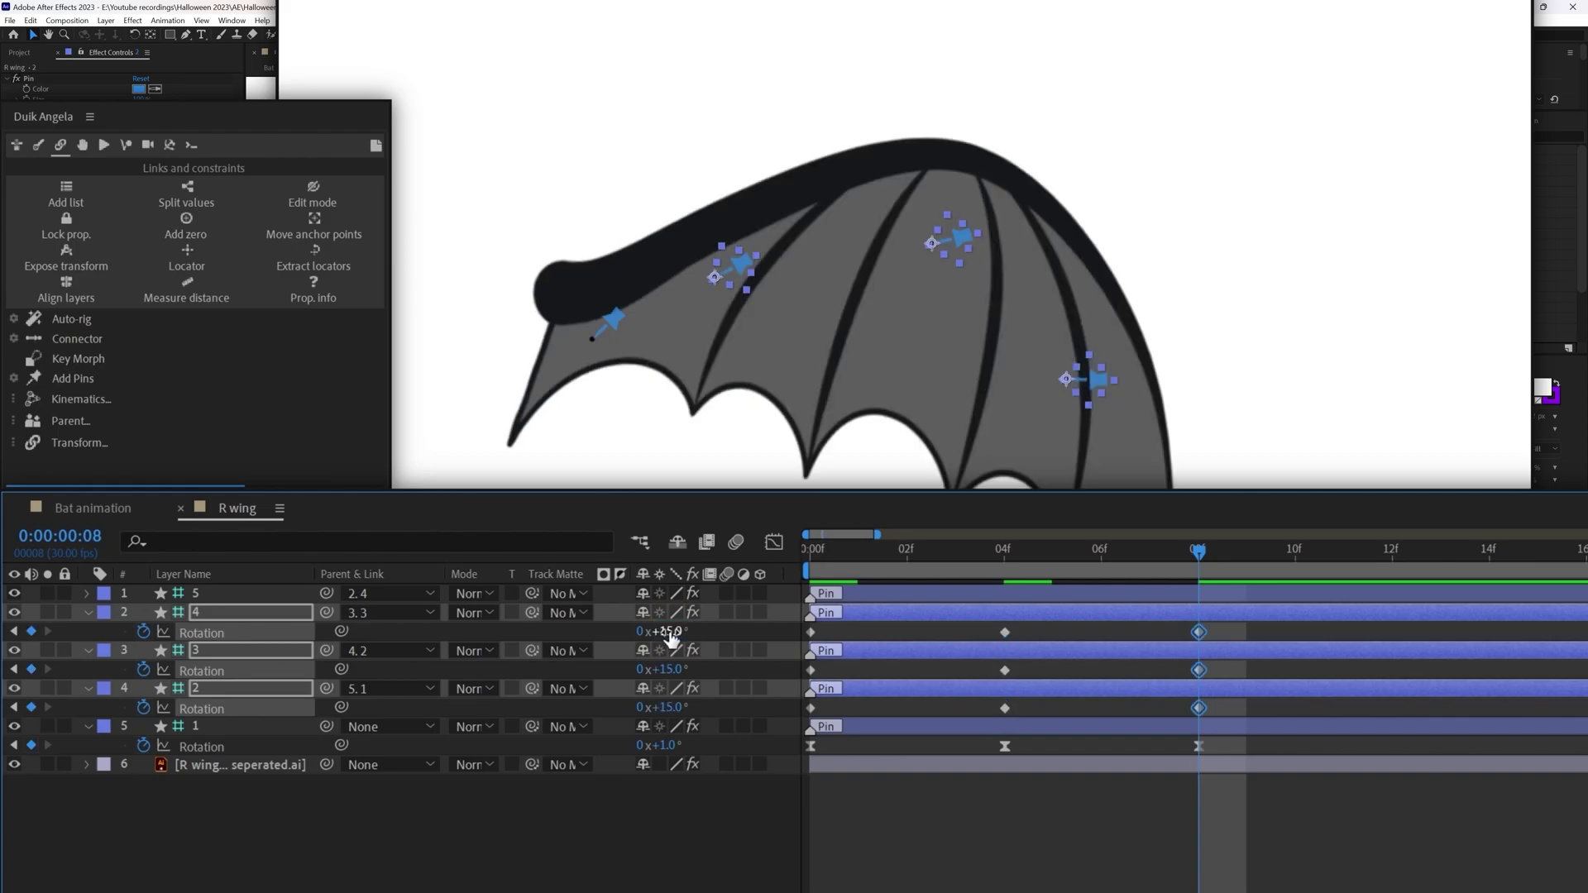
pyautogui.moveTo(1252, 626); pyautogui.dragTo(808, 732)
pyautogui.press('F9')
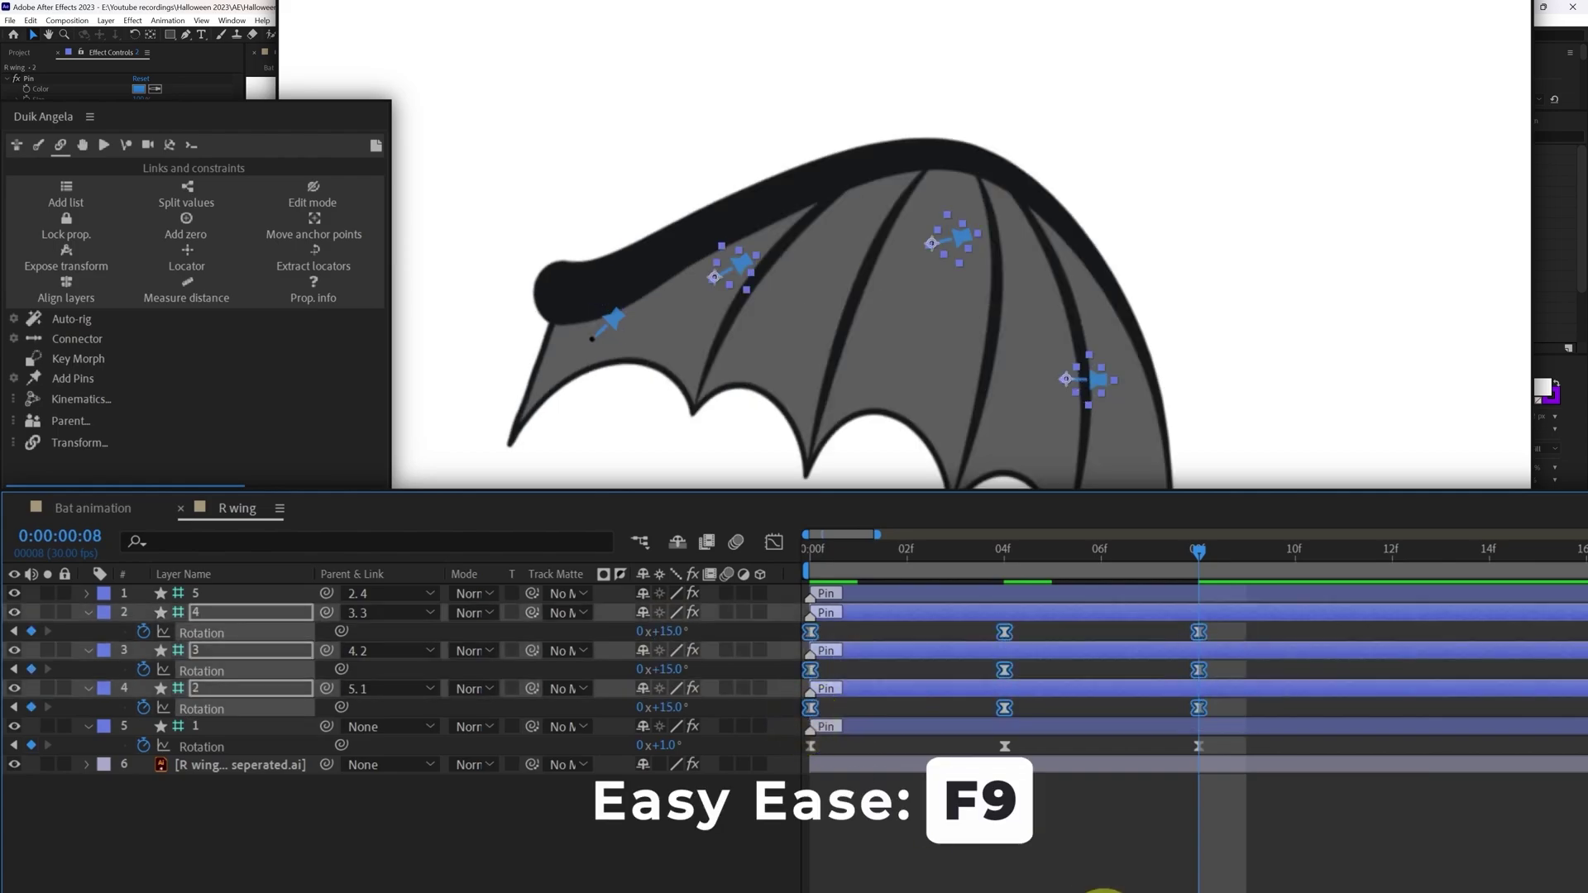
# Add the expression loopIn()+loopOut()-value to pin controller 1's rotation.
pyautogui.click(142, 802)
pyautogui.keyDown('alt'); pyautogui.click(143, 745); pyautogui.keyUp('alt')
pyautogui.write('loo')
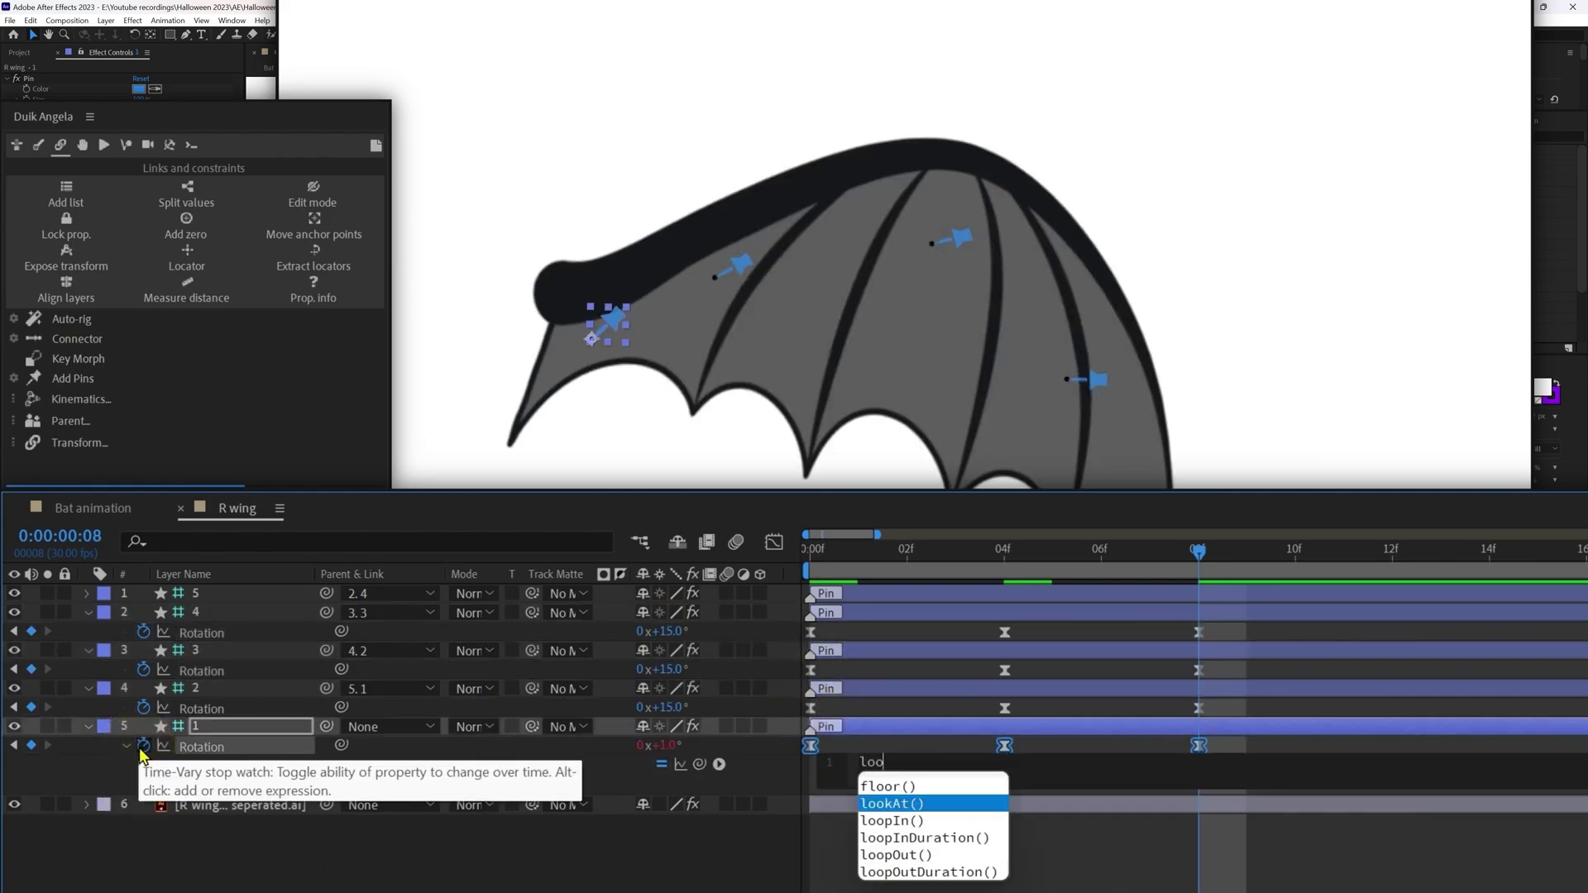
pyautogui.press('Return')
pyautogui.write('+loo')
pyautogui.press('Return')
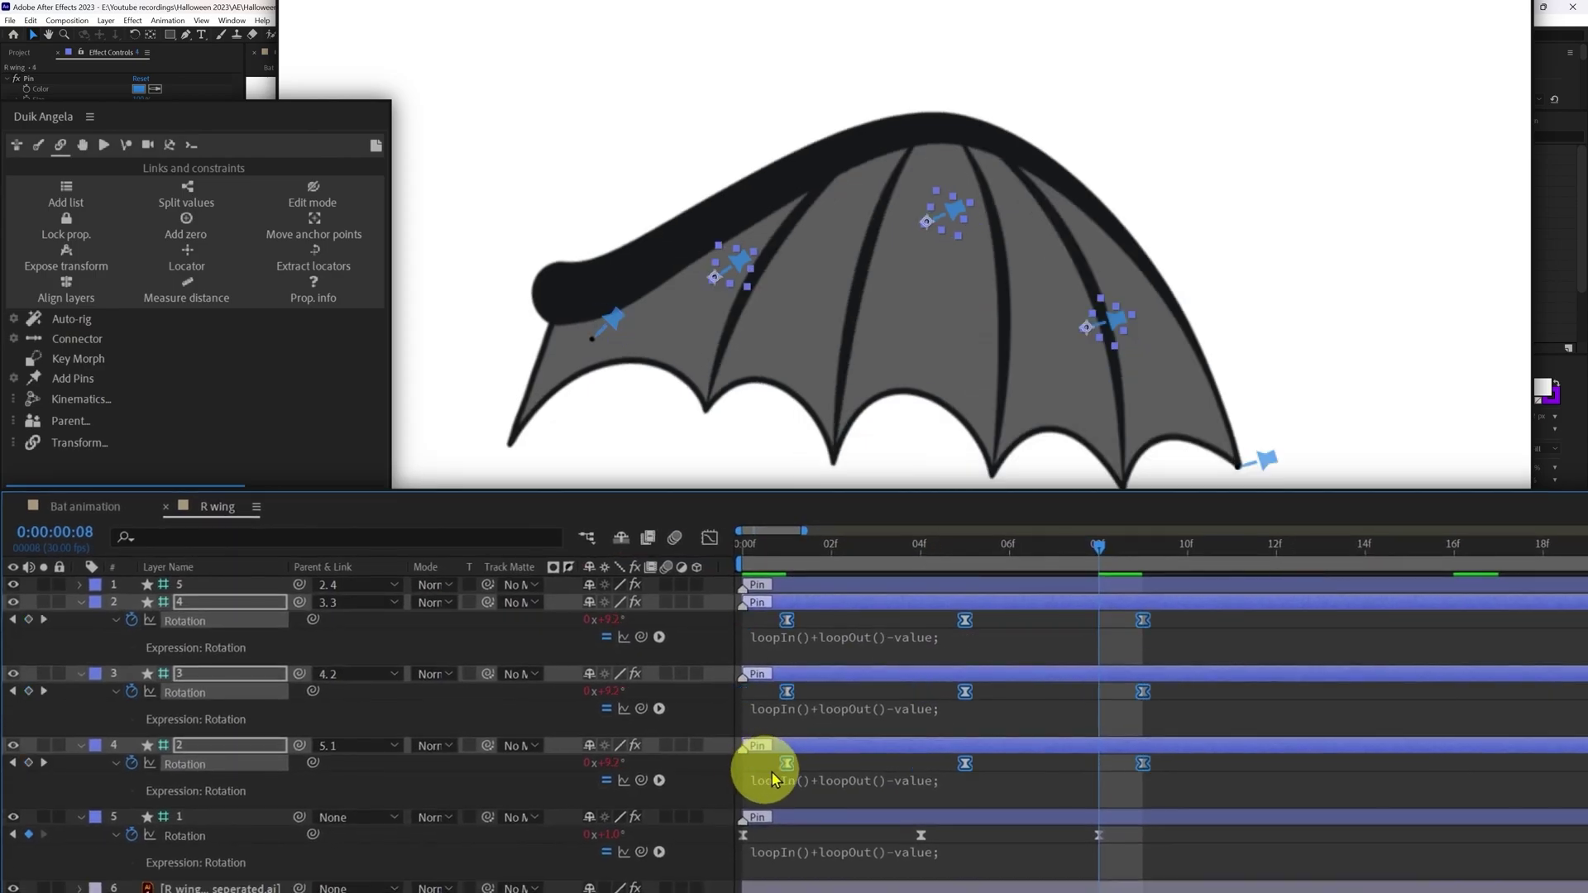
# Stagger the rotation keyframes so controller 3 starts at frame 2 and controller 4 at frame 3, and go to frame 2.
pyautogui.moveTo(1215, 610); pyautogui.dragTo(867, 630)
pyautogui.moveTo(1272, 631); pyautogui.dragTo(726, 868)
pyautogui.press('Home')
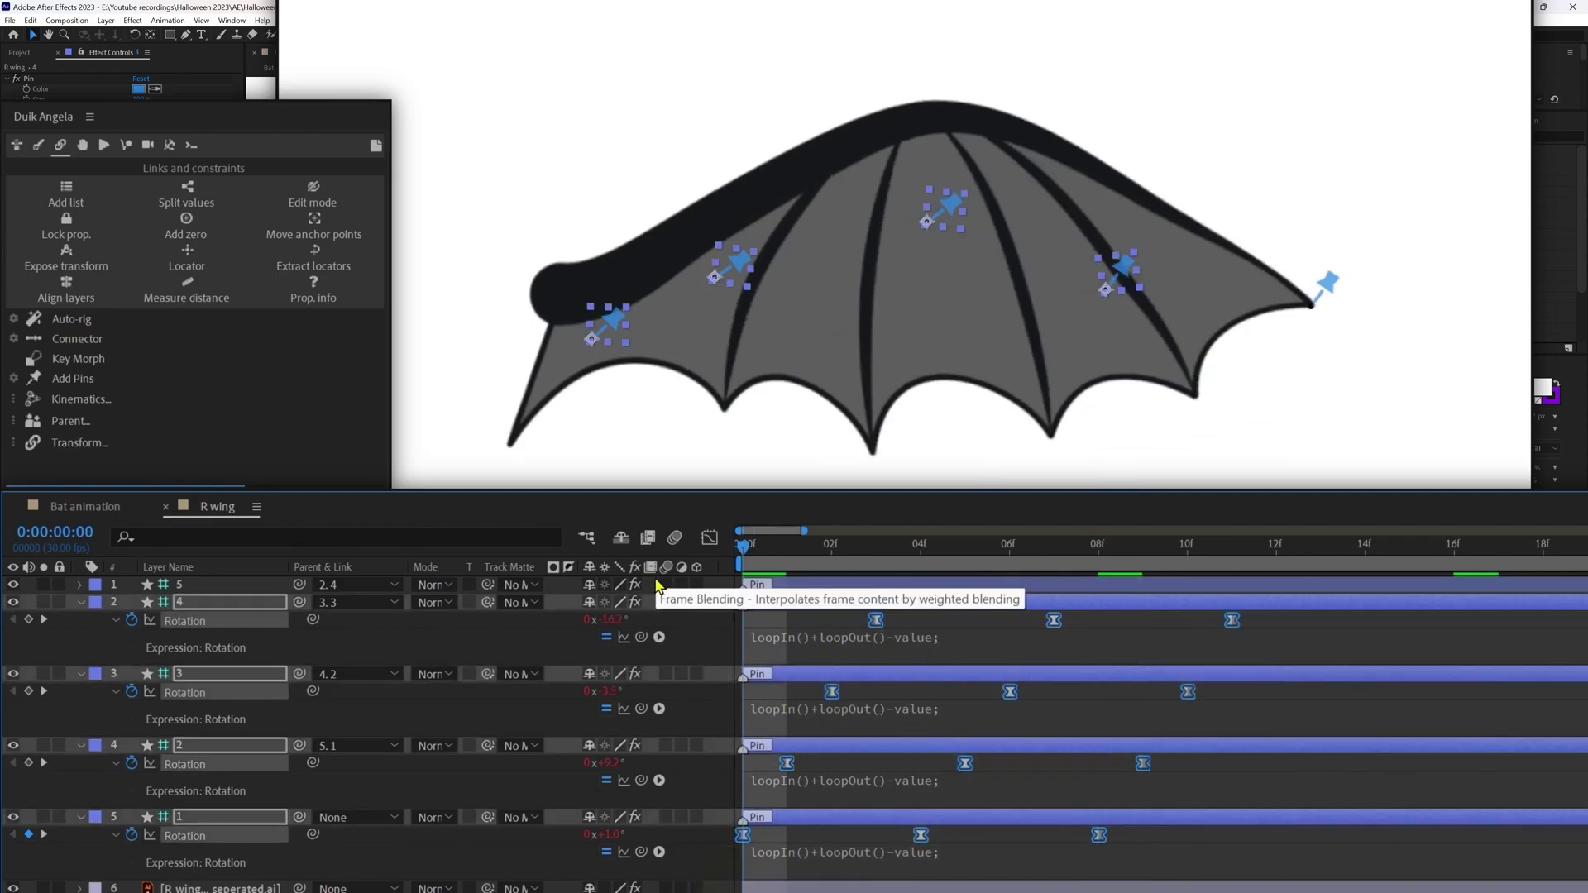
pyautogui.press('pagedown')
pyautogui.press('pagedown')
pyautogui.click(797, 851)
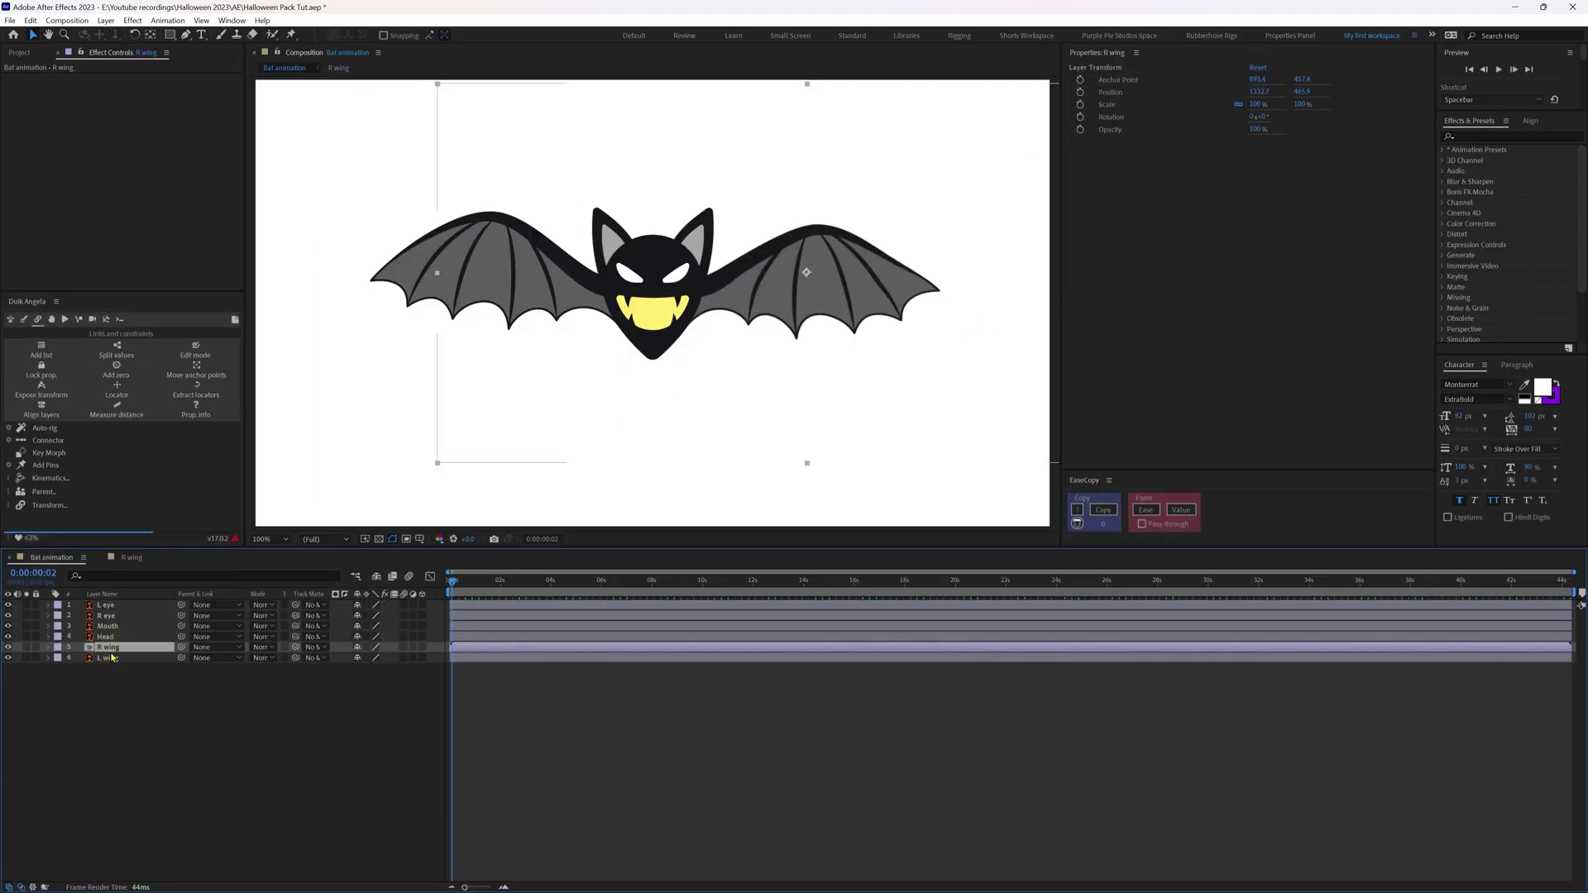
# Duplicate the R wing layer in the Bat animation composition and place the copy, flipped horizontally, over the bat's L wing.
pyautogui.hotkey('ctrl', 'd')
pyautogui.rightClick(116, 647)
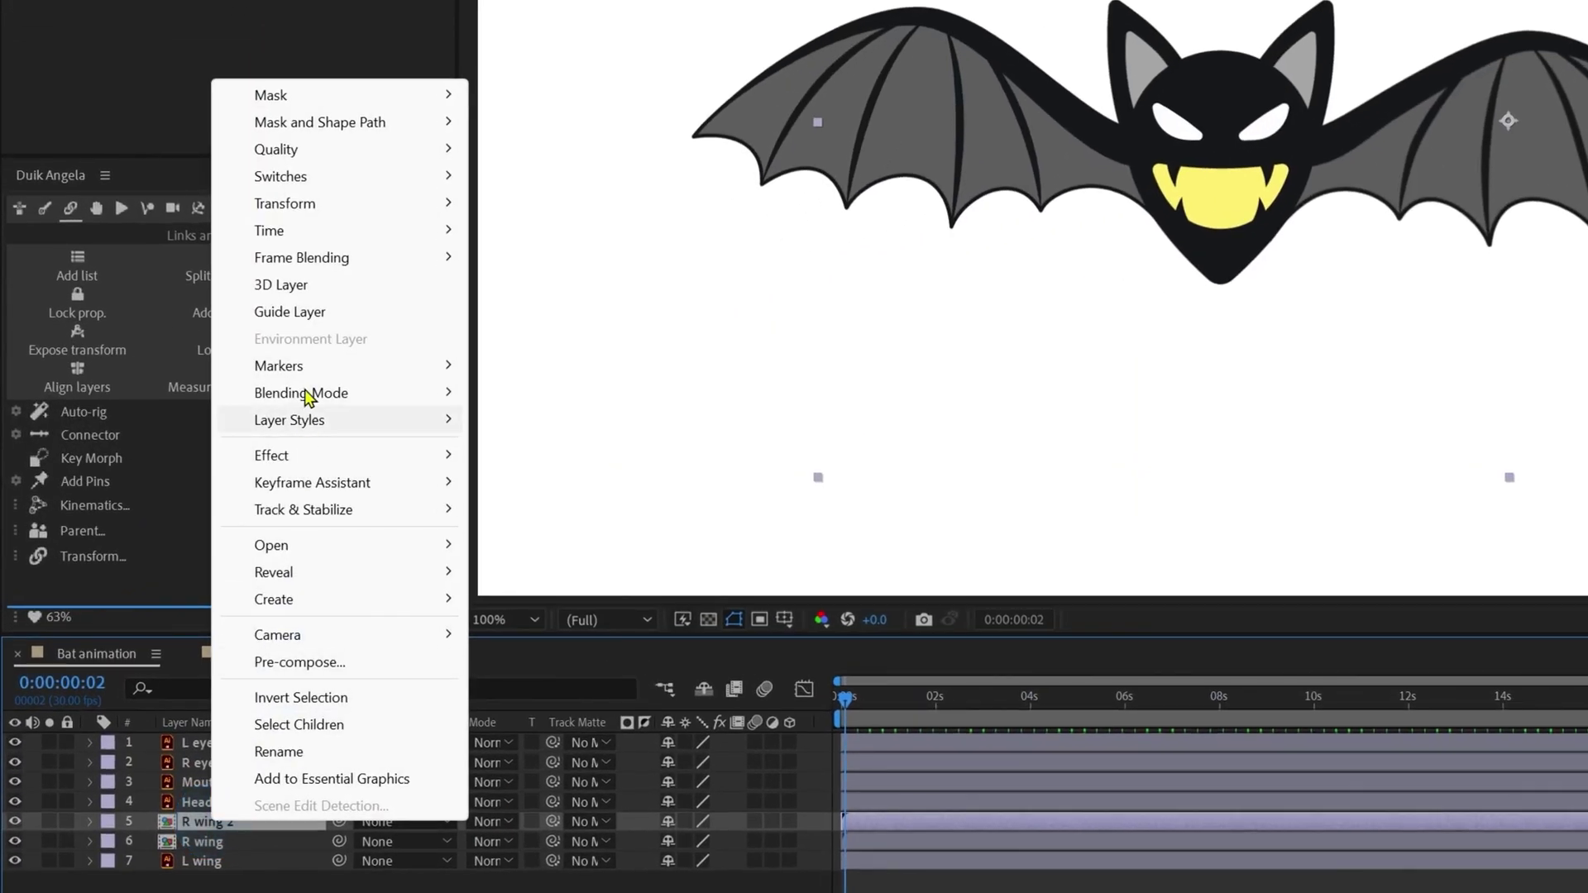
pyautogui.moveTo(210, 320)
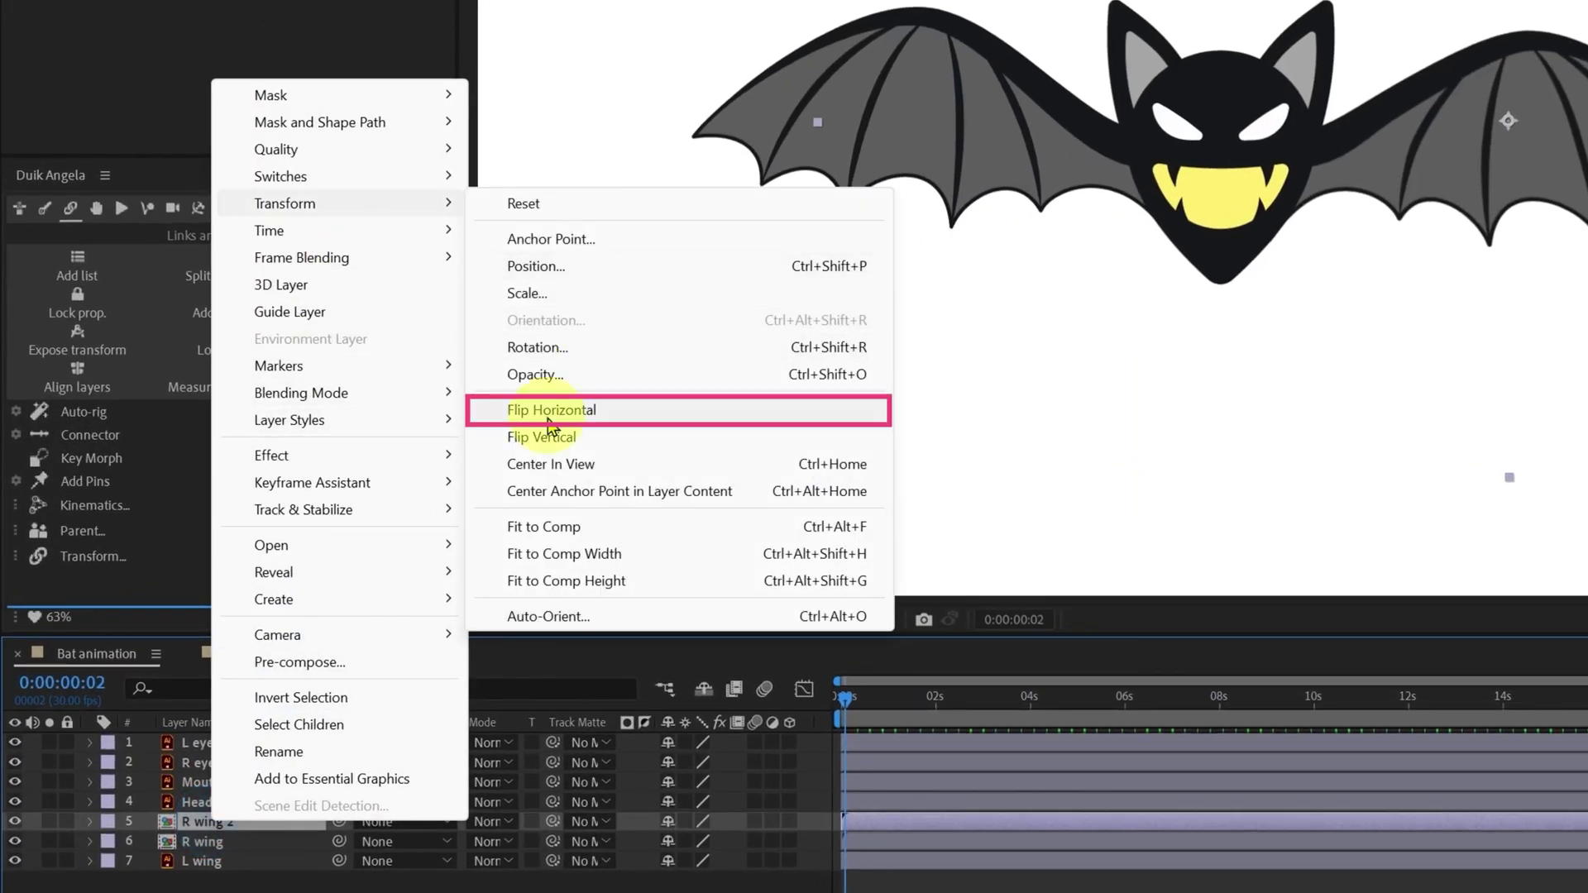
pyautogui.click(547, 420)
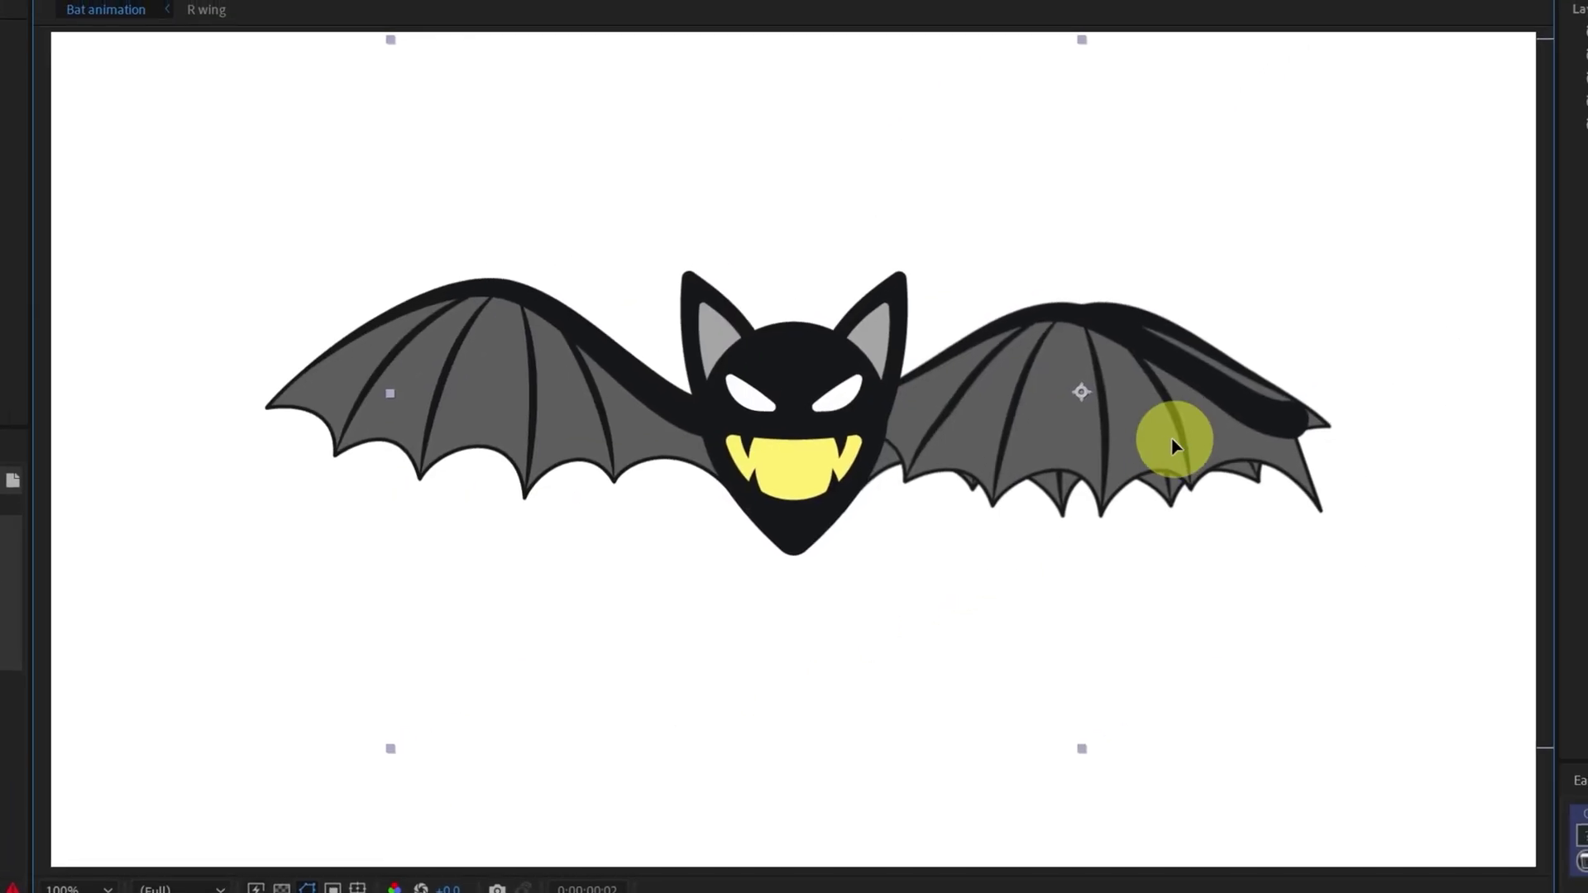
pyautogui.moveTo(1174, 445); pyautogui.dragTo(599, 435)
# Parent both R wing layers, the mouth and the two eyes to the Head layer.
pyautogui.click(149, 836)
pyautogui.keyDown('shift'); pyautogui.click(171, 823); pyautogui.keyUp('shift')
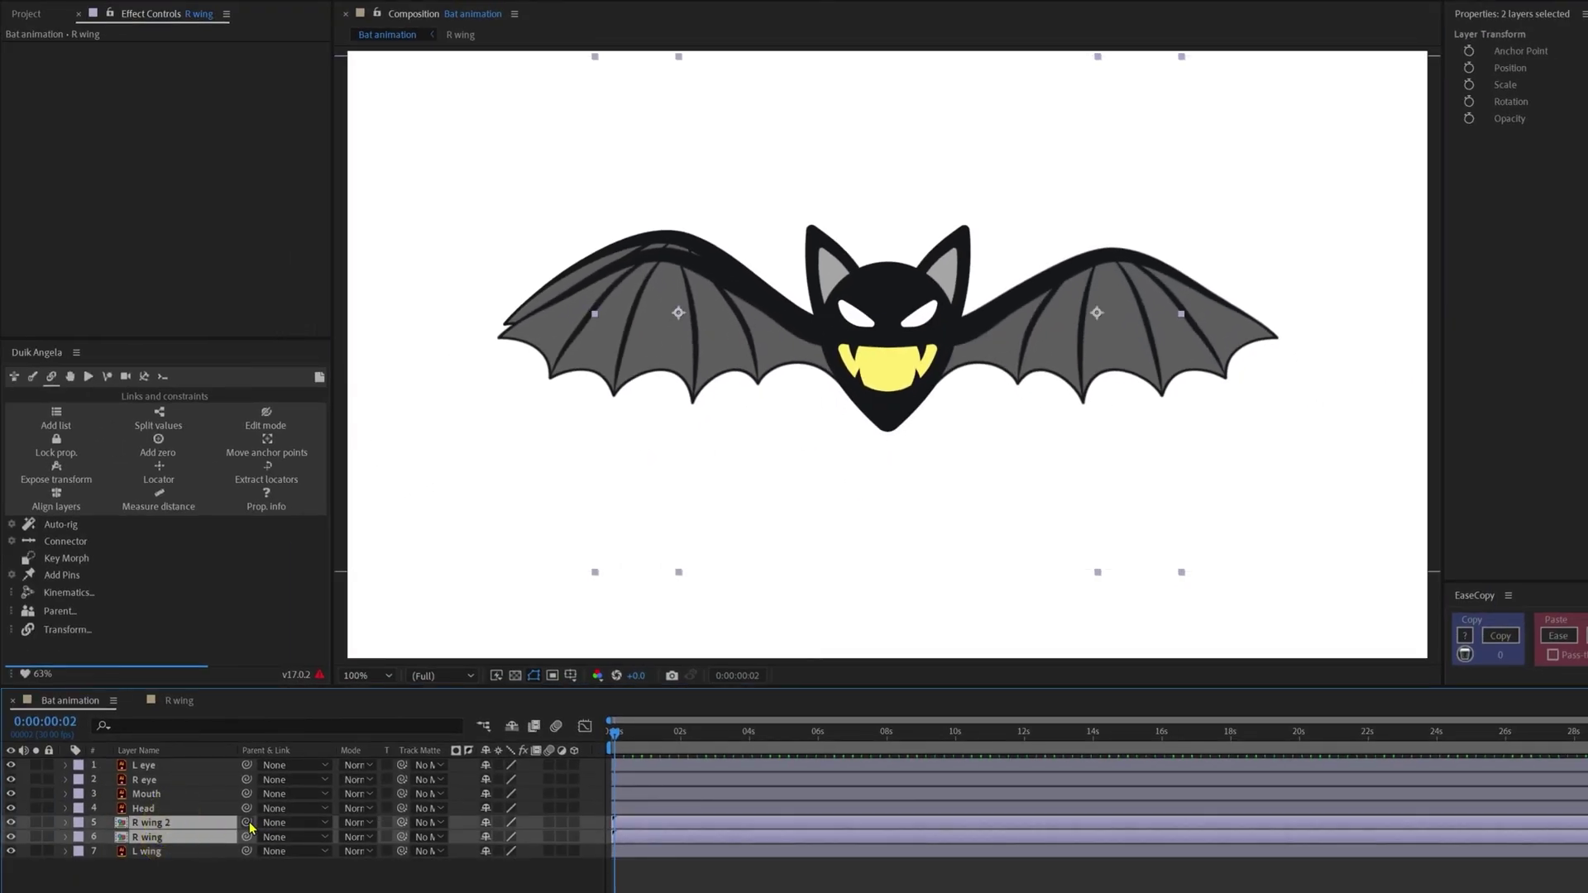
pyautogui.moveTo(248, 822); pyautogui.dragTo(159, 808)
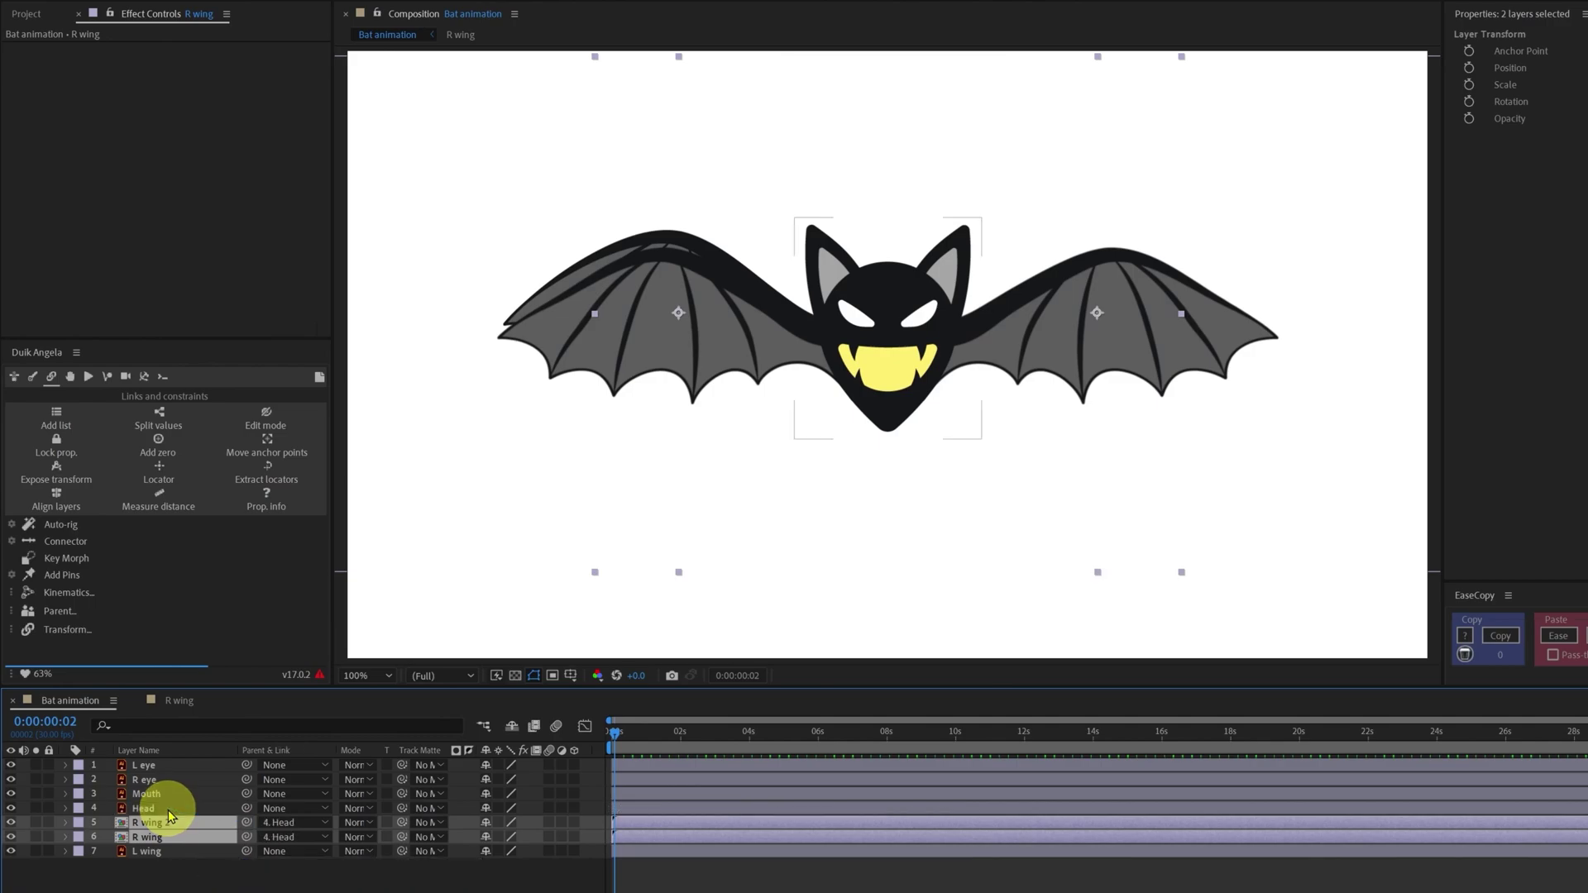
pyautogui.click(160, 793)
pyautogui.keyDown('shift'); pyautogui.click(153, 765); pyautogui.keyUp('shift')
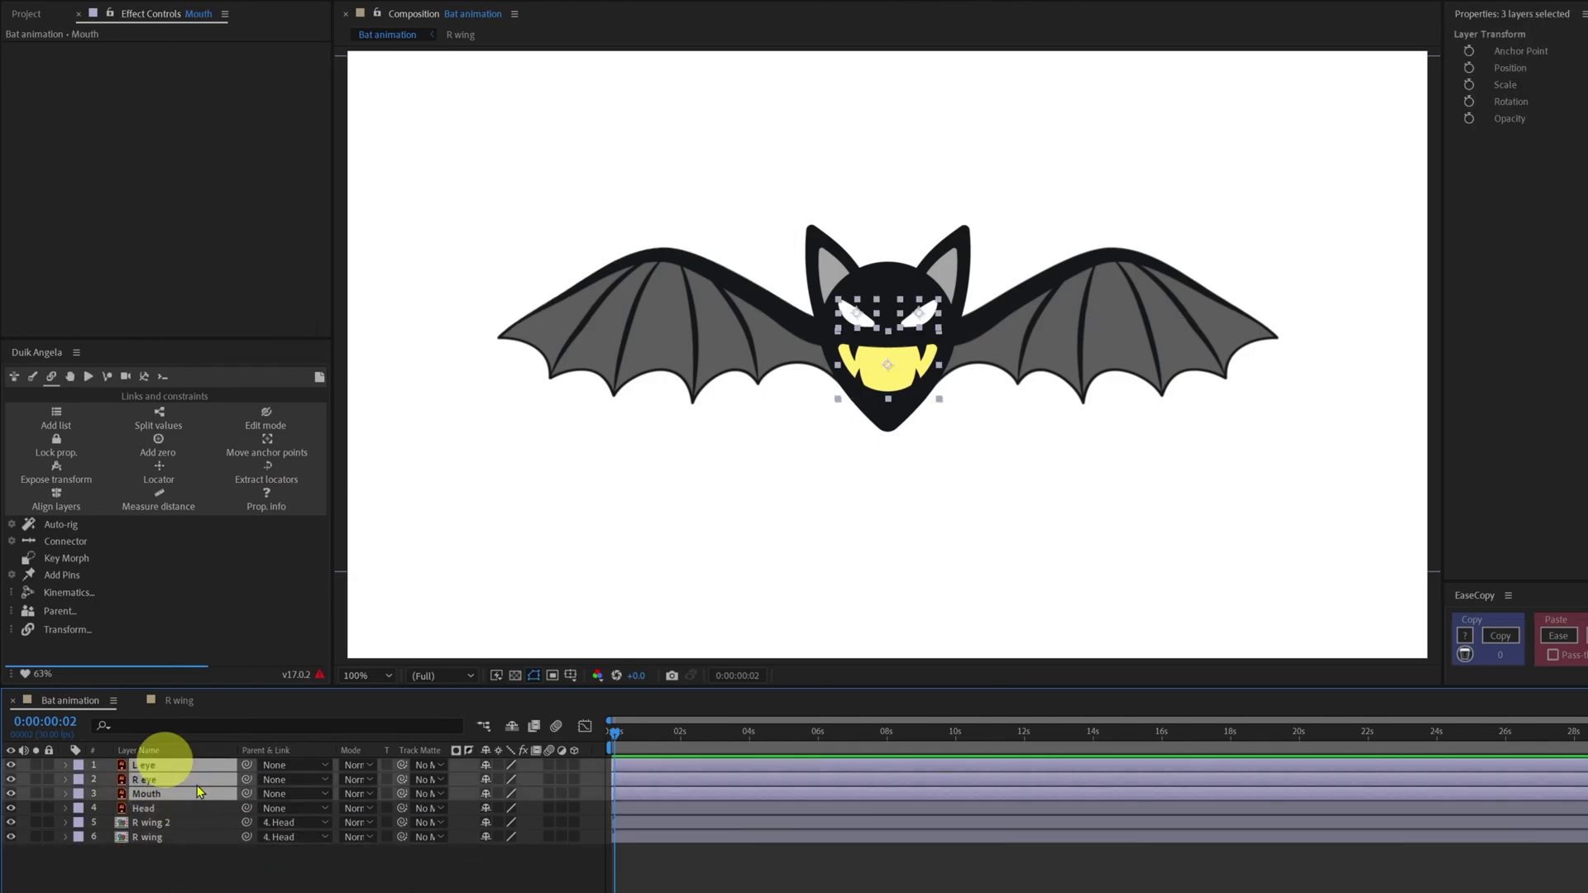
pyautogui.moveTo(247, 793); pyautogui.dragTo(160, 814)
# Separate the Head layer's Position into X and Y dimensions.
pyautogui.click(149, 809)
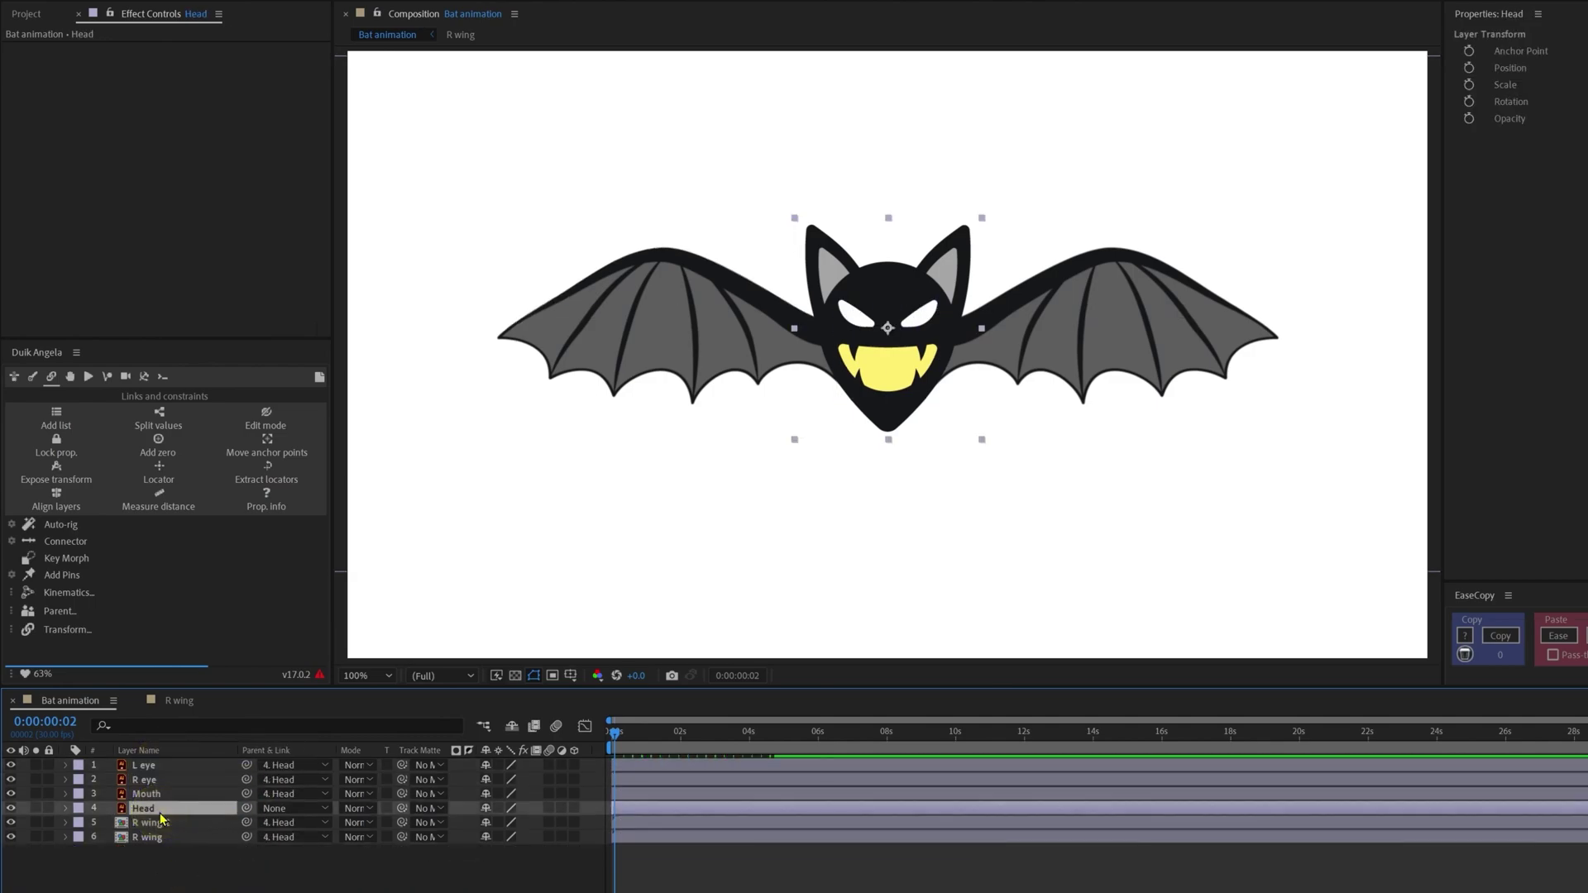
pyautogui.press('p')
pyautogui.rightClick(141, 823)
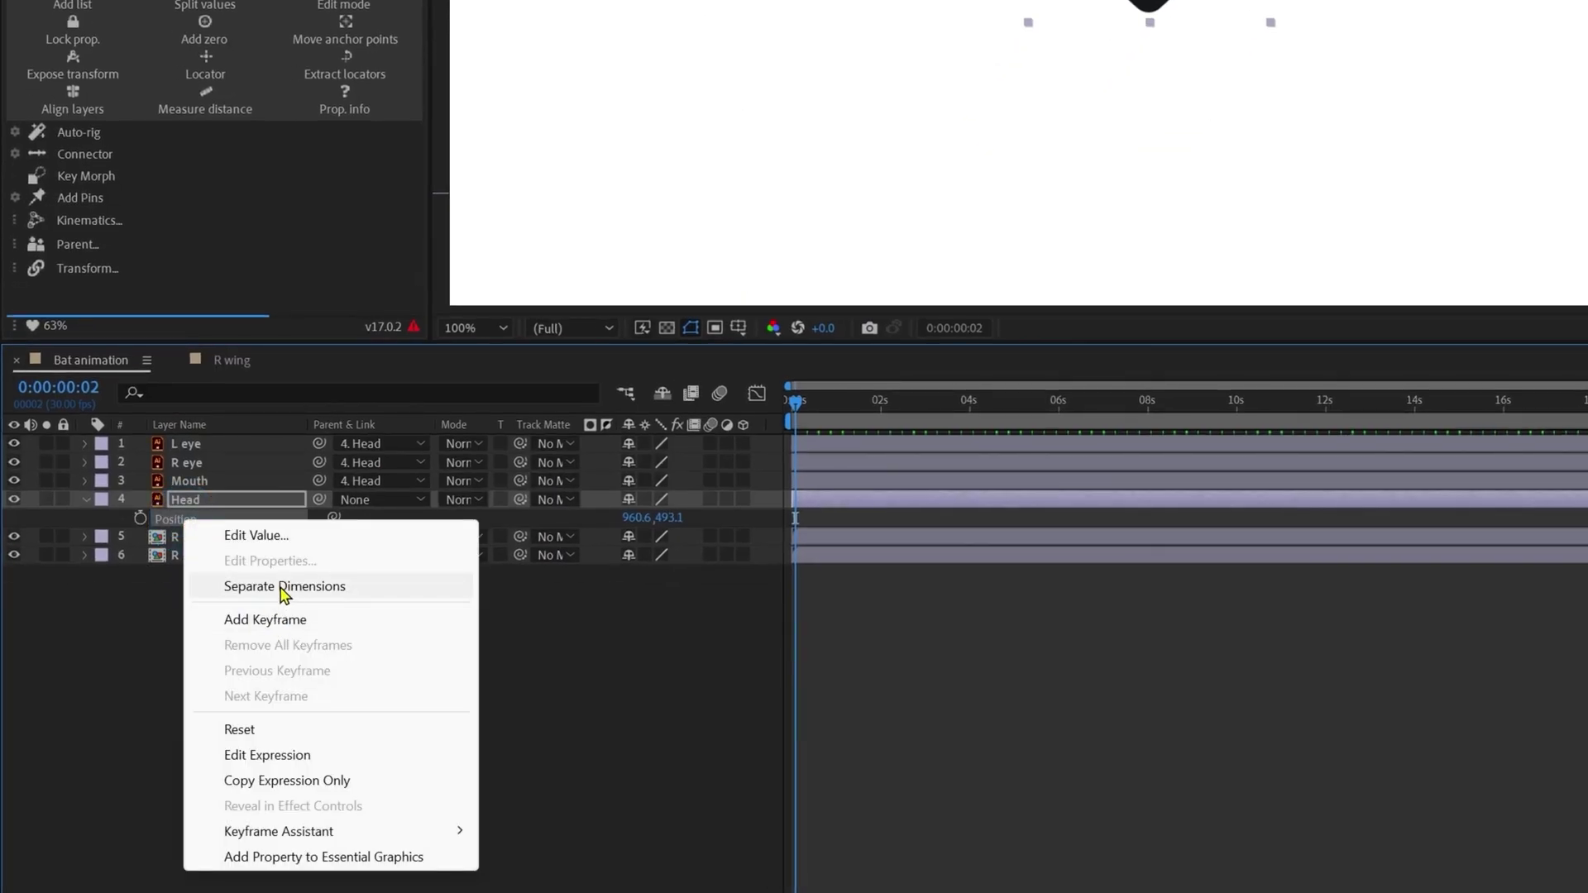
pyautogui.click(283, 592)
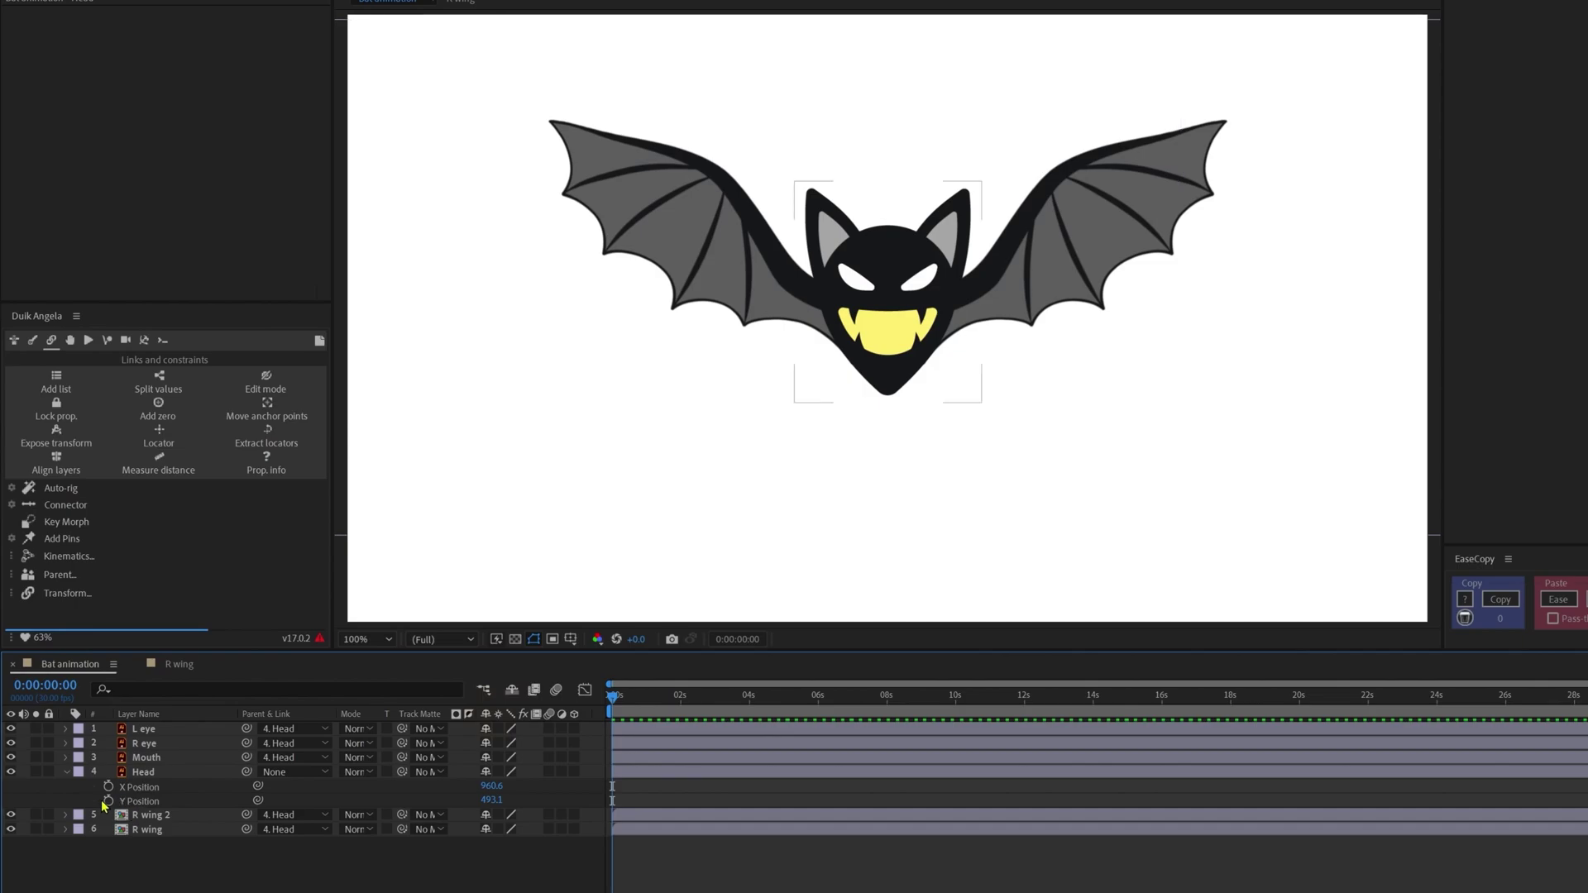
# Keyframe the Head layer's Y Position at frame 0, and raise the bat to 417.1 at frame 4.
pyautogui.click(107, 800)
pyautogui.click(337, 887)
pyautogui.press(';')
pyautogui.click(79, 688)
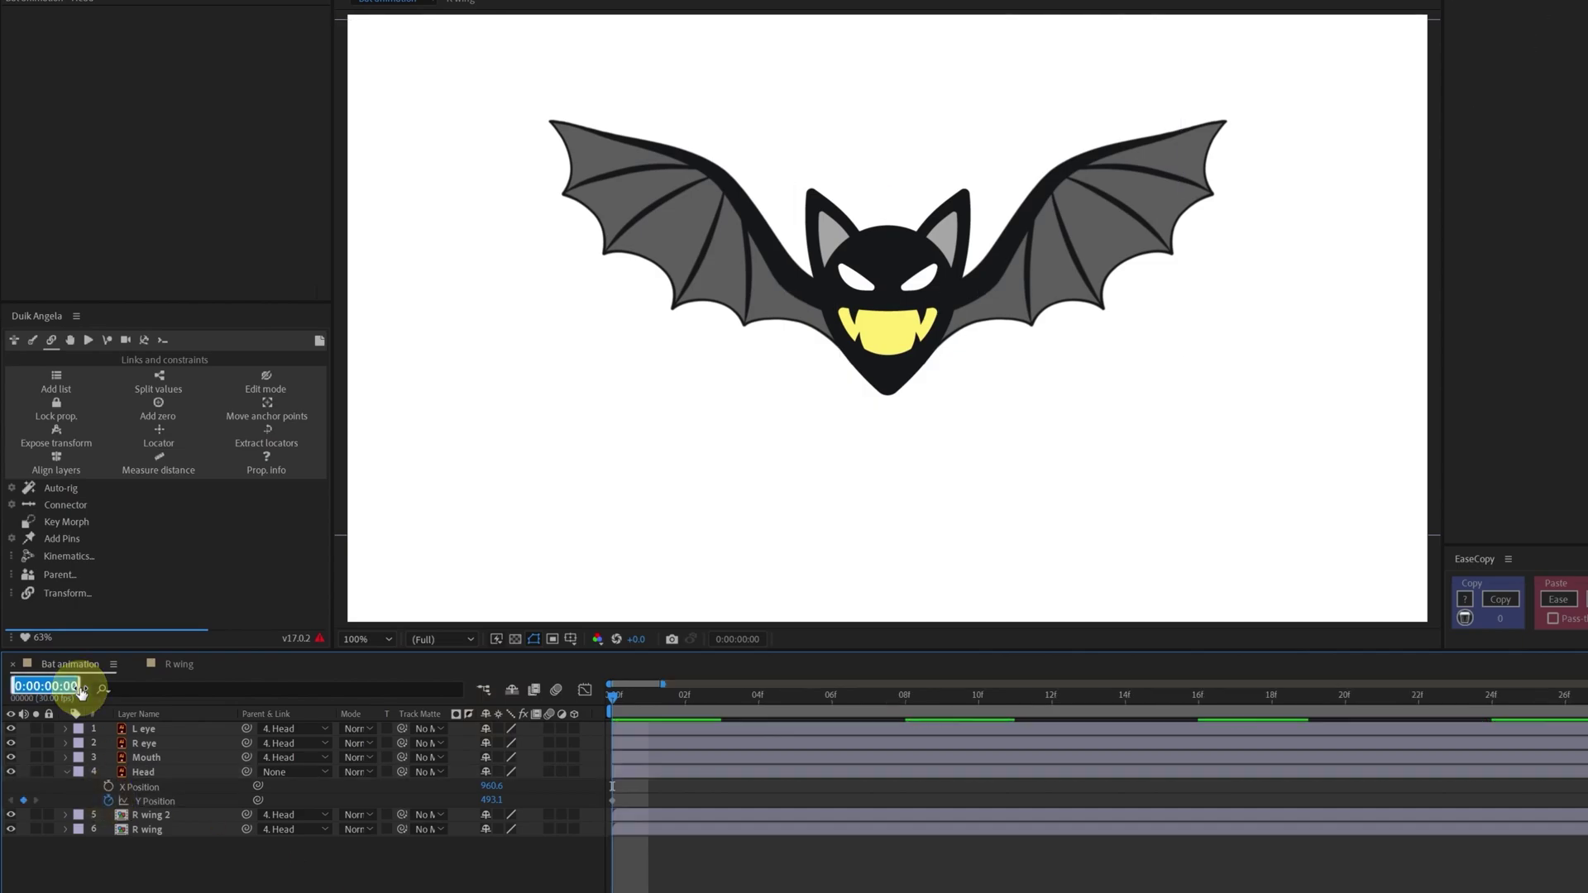
pyautogui.press('Return')
pyautogui.moveTo(492, 799); pyautogui.dragTo(450, 800)
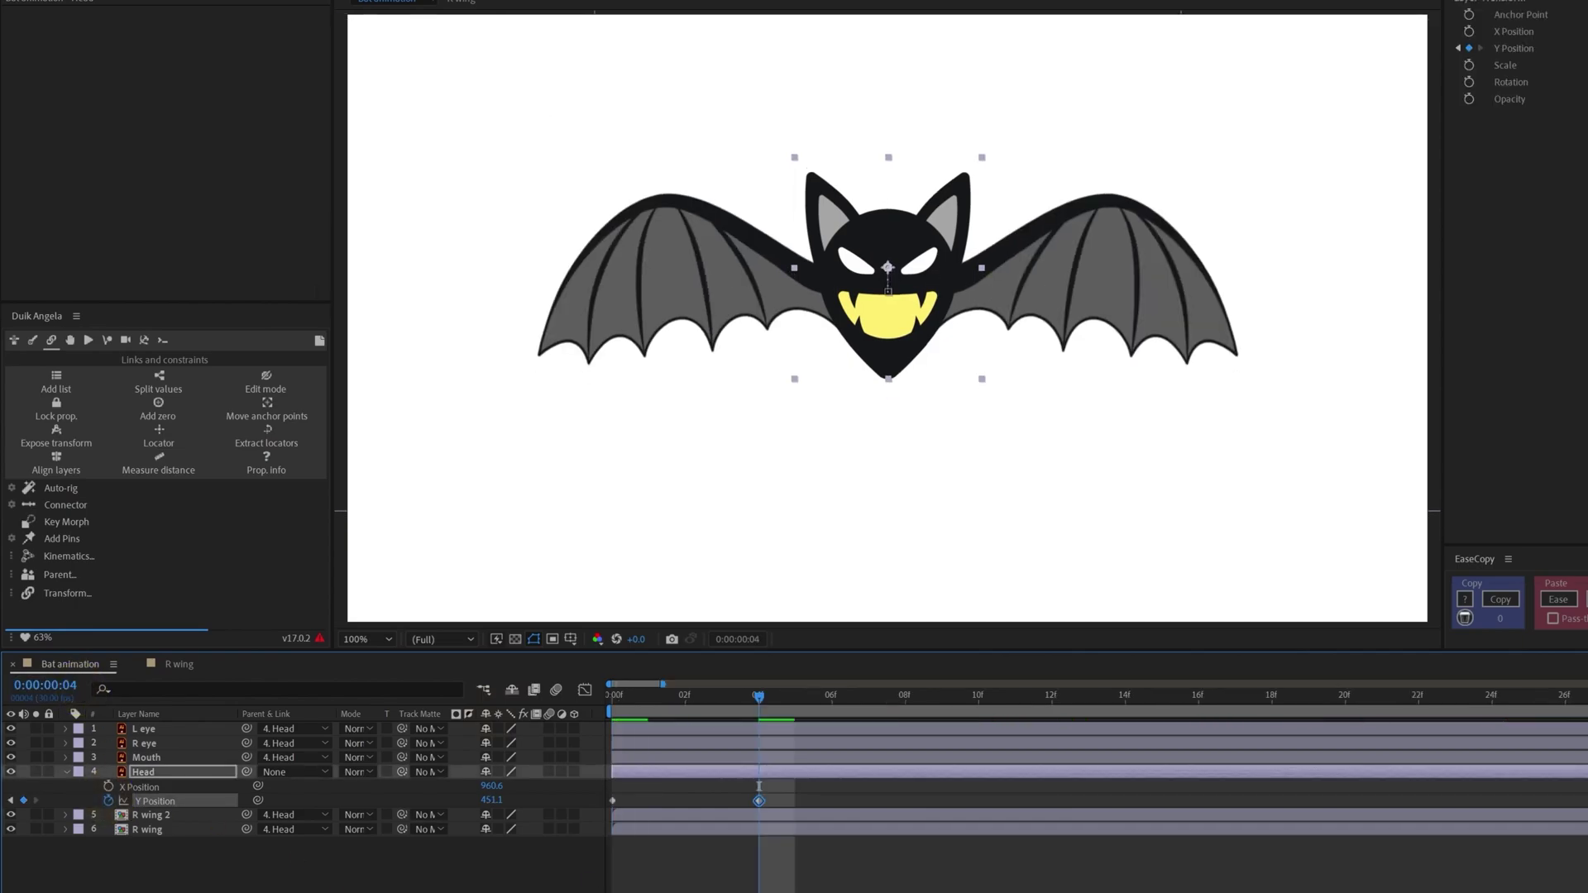
pyautogui.press('Up')
pyautogui.press('Up')
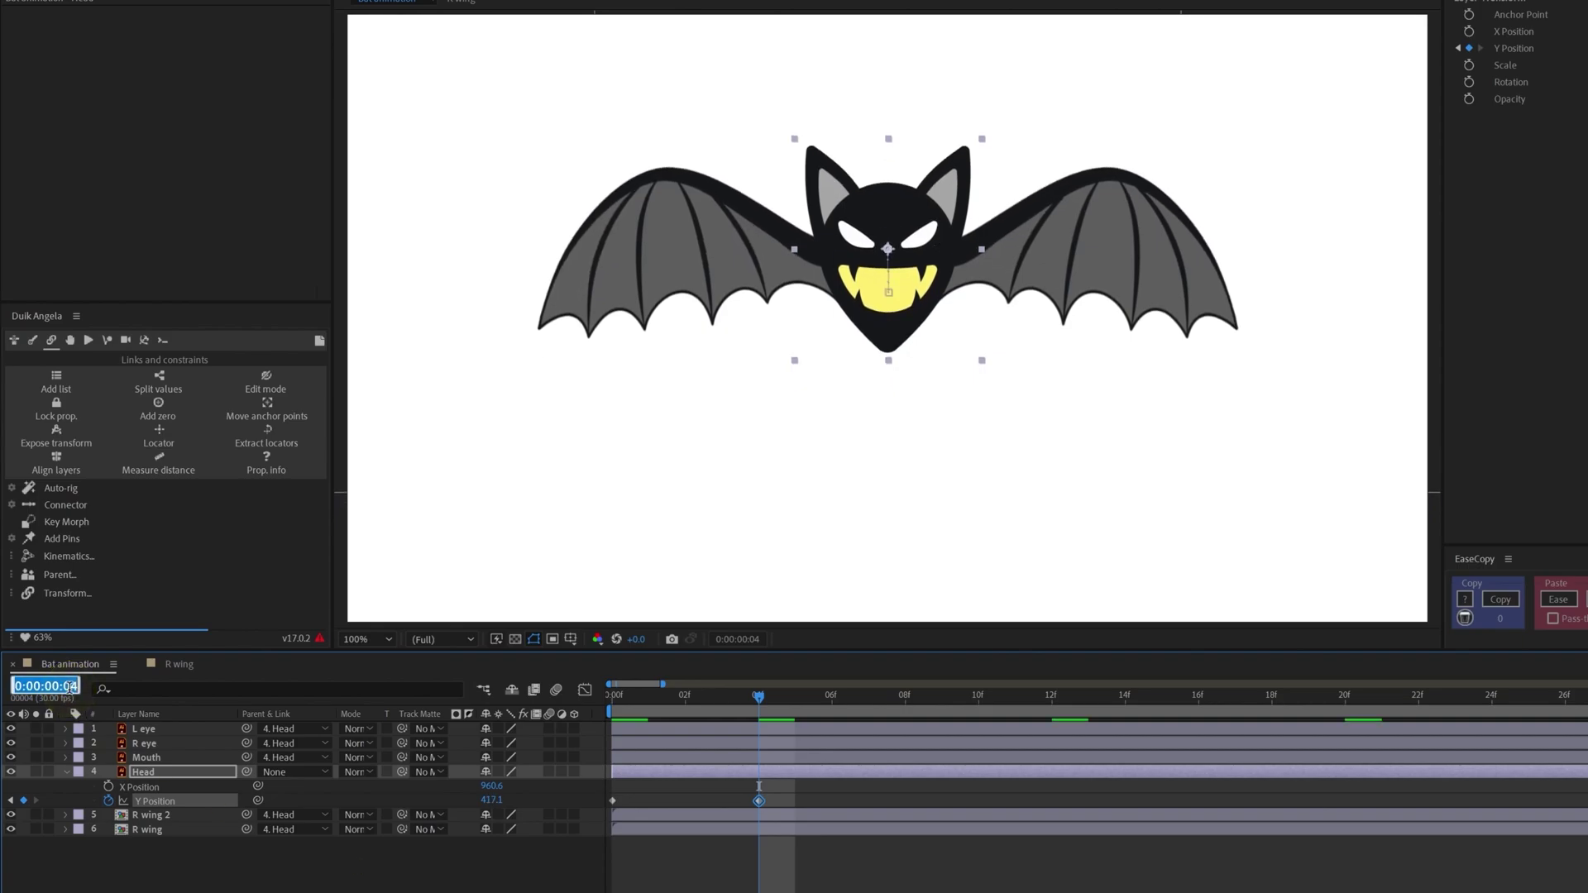
# Copy the starting Y Position keyframe to frame 8 and ease all three keyframes.
pyautogui.click(70, 686)
pyautogui.write('+4')
pyautogui.press('Return')
pyautogui.click(612, 800)
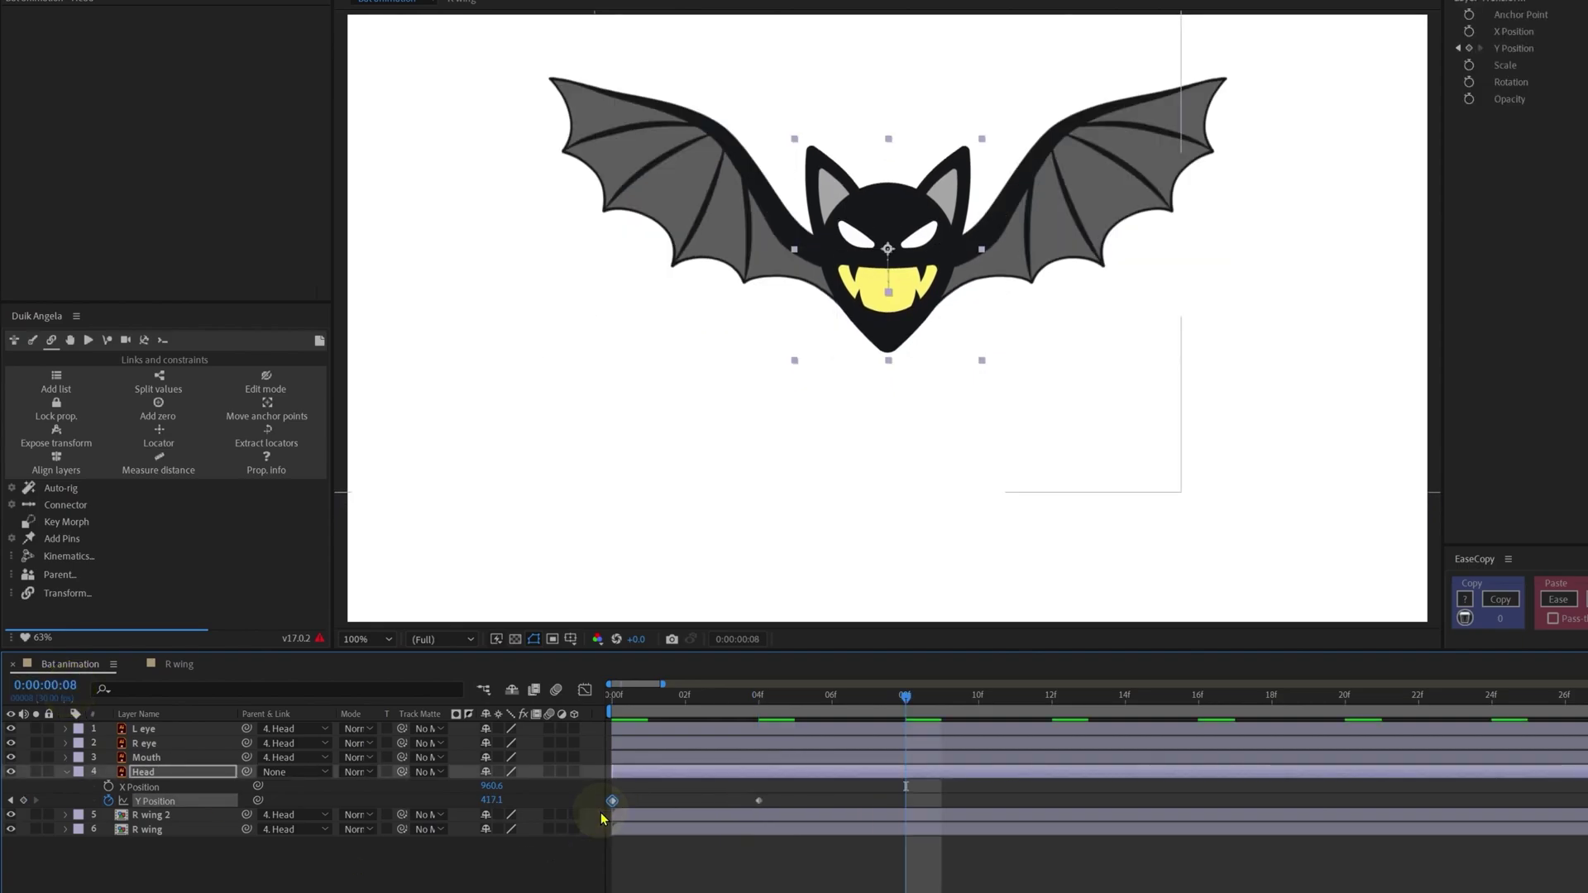
pyautogui.hotkey('ctrl', 'c')
pyautogui.hotkey('ctrl', 'v')
pyautogui.moveTo(945, 792); pyautogui.dragTo(571, 817)
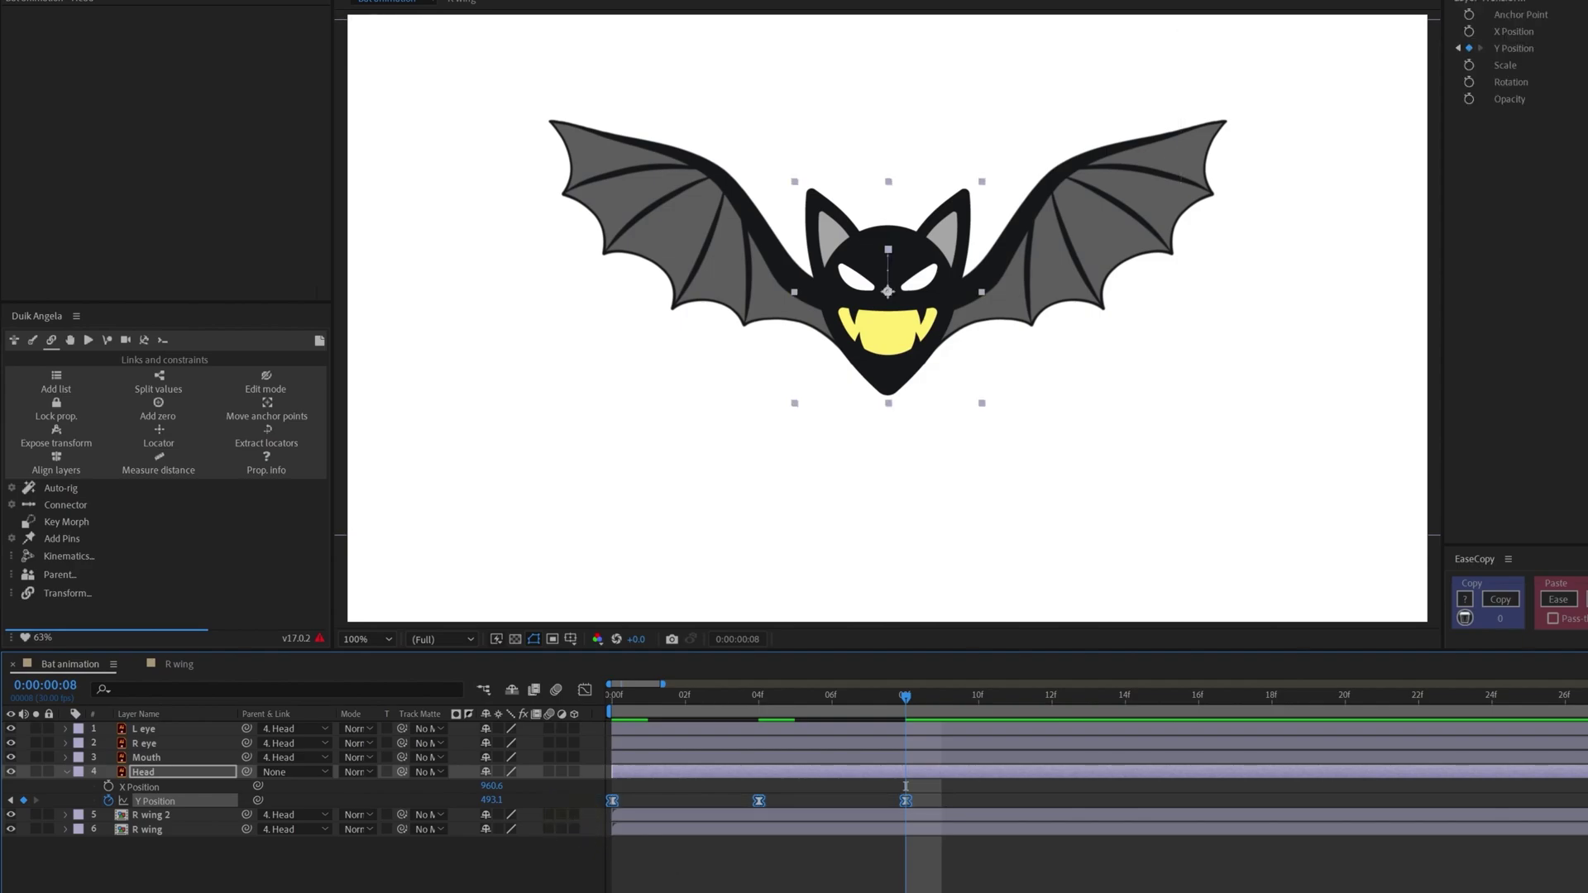
# Add the expression loopIn()+loopOut() to the Head layer's Y Position.
pyautogui.press('F2')
pyautogui.keyDown('alt'); pyautogui.click(109, 800); pyautogui.keyUp('alt')
pyautogui.write('loopIn()+loopOut()')
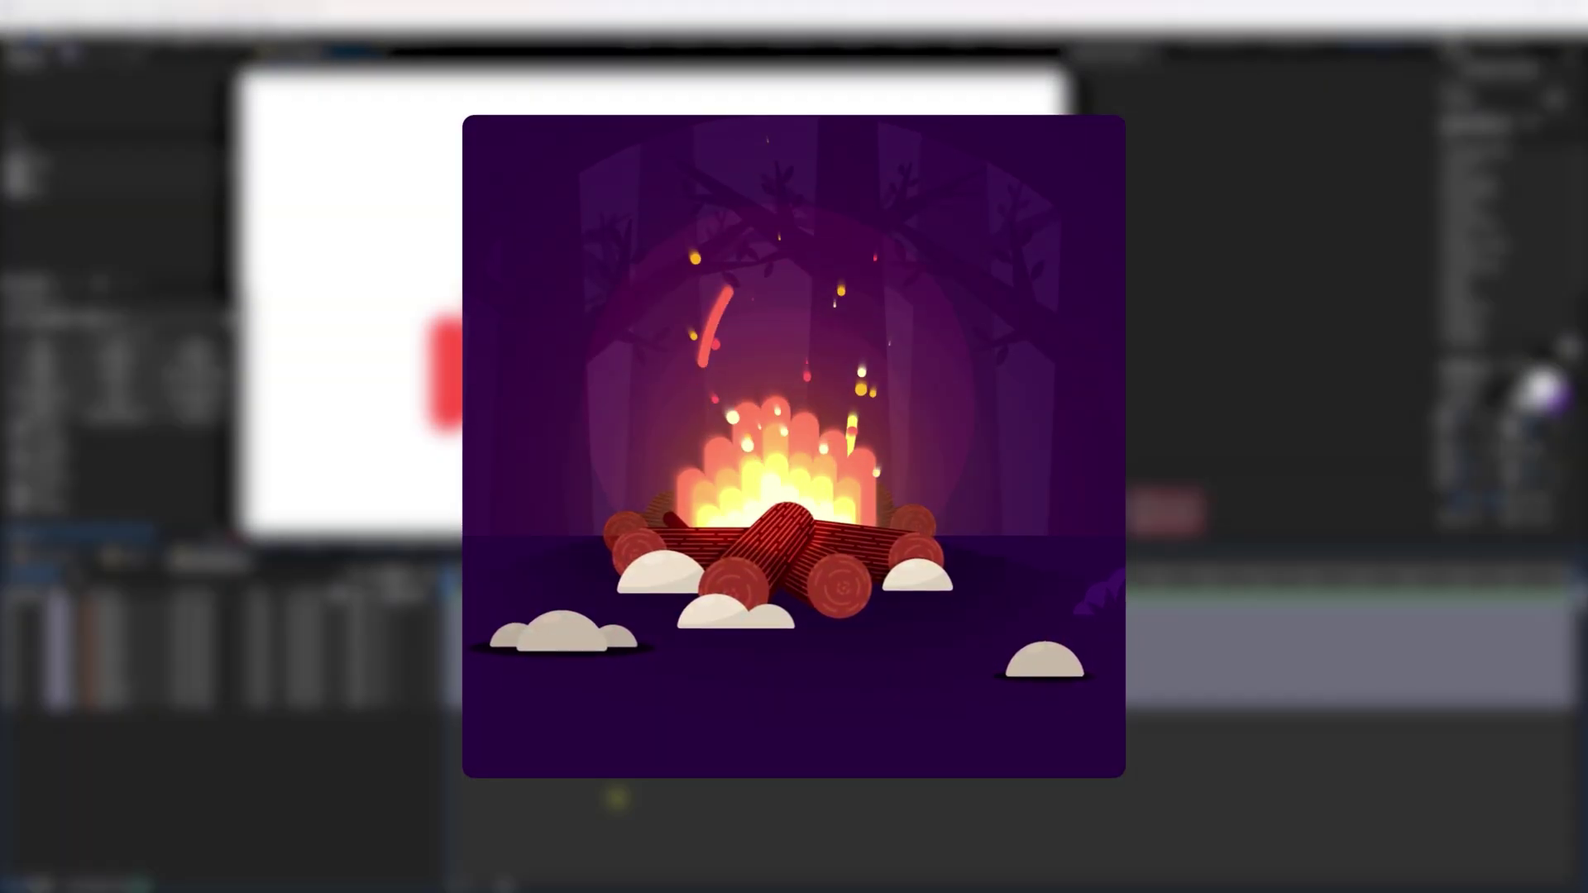
# Solo Layer 7 in the Fire flame tut composition and place Puppet pins at the flame's base and tip.
pyautogui.moveTo(156, 753); pyautogui.dragTo(96, 610)
pyautogui.moveTo(196, 601); pyautogui.dragTo(196, 601)
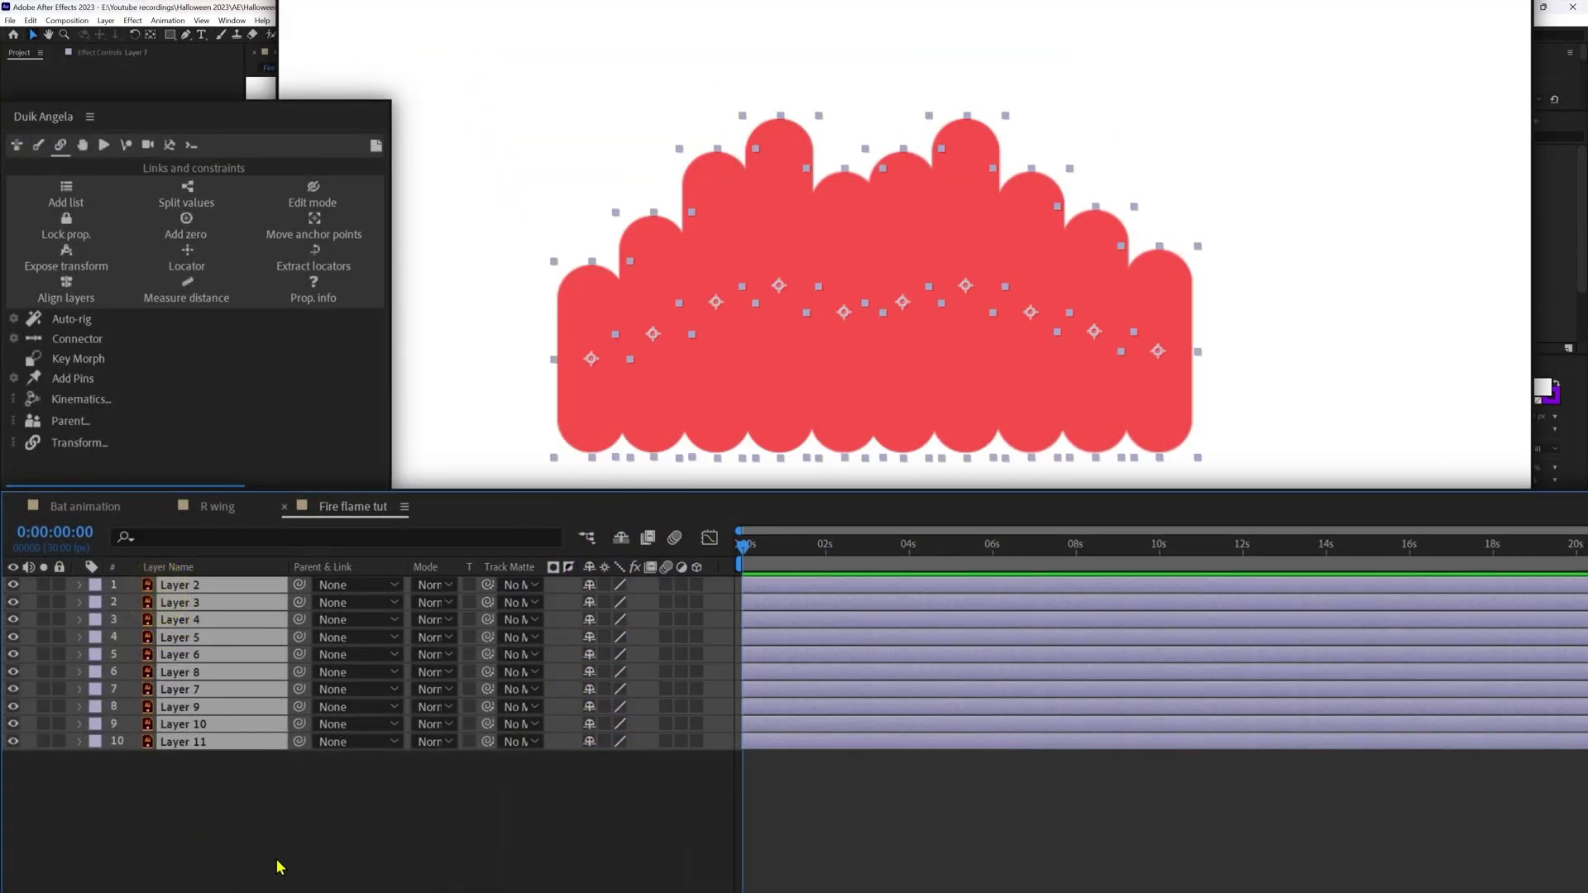
pyautogui.moveTo(753, 68); pyautogui.dragTo(831, 169)
pyautogui.click(43, 689)
pyautogui.hotkey('ctrl', 'p')
pyautogui.click(778, 430)
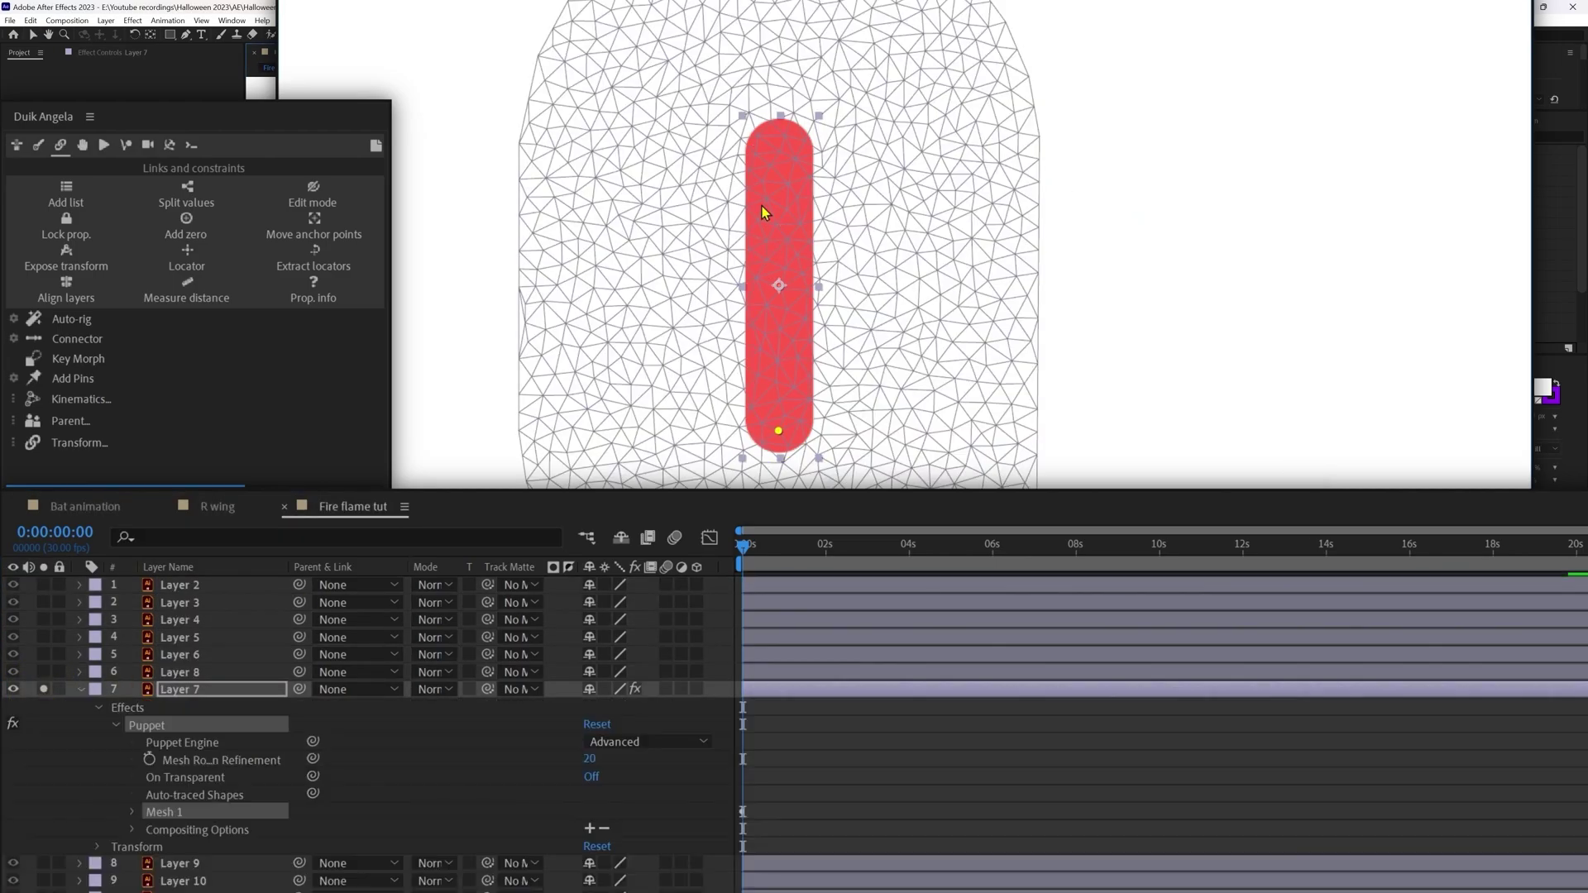
pyautogui.click(778, 142)
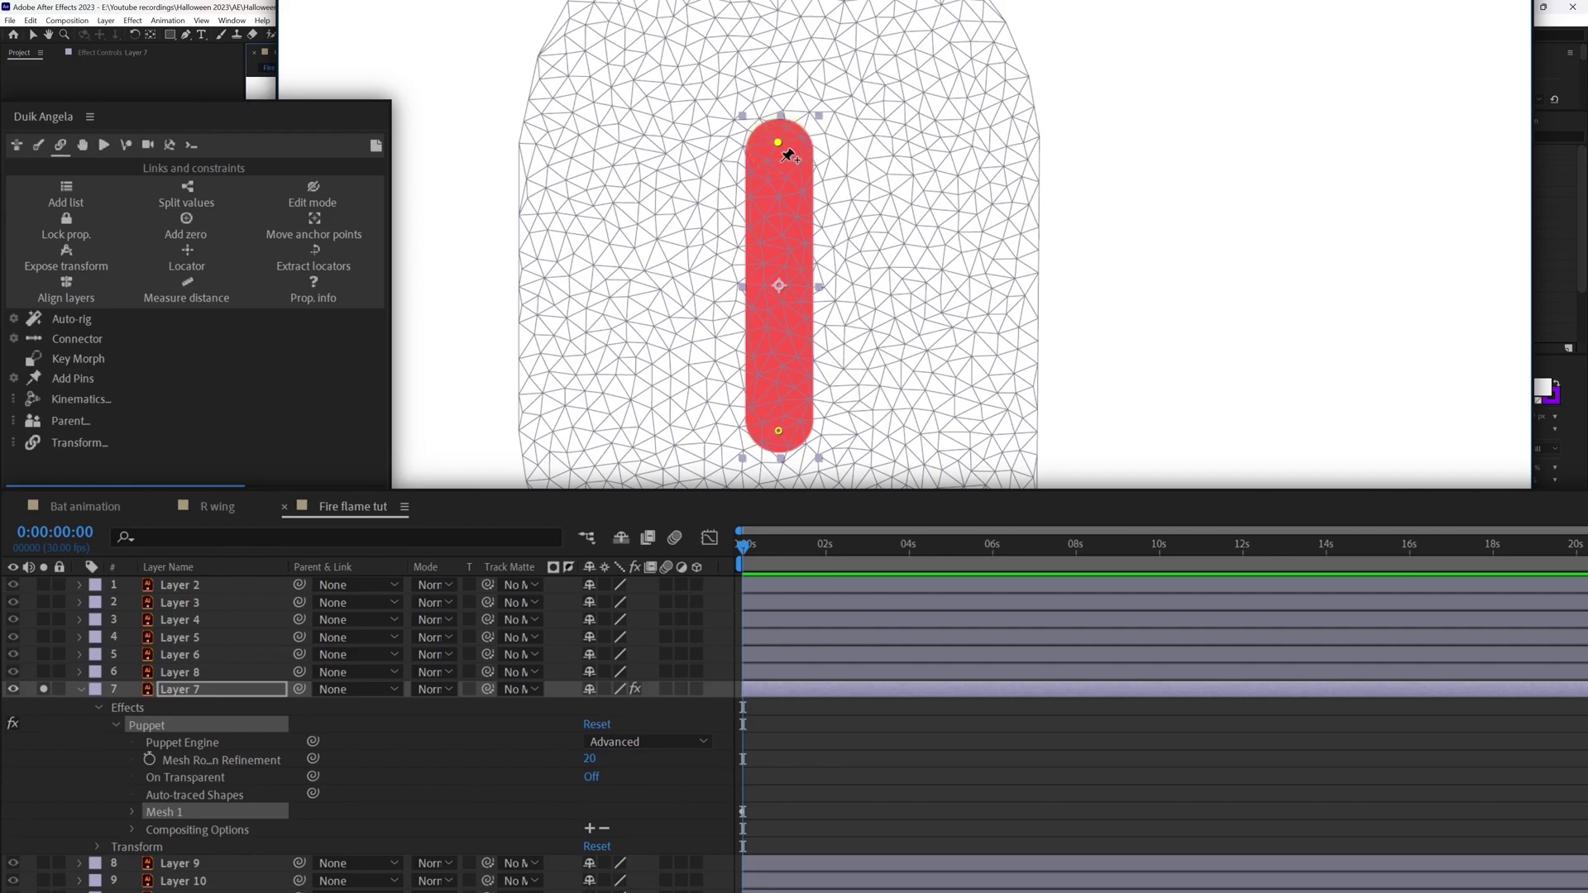
# Create a Duik pin controller for the flame's tip pin and rename it 1.
pyautogui.click(73, 378)
pyautogui.press('Return')
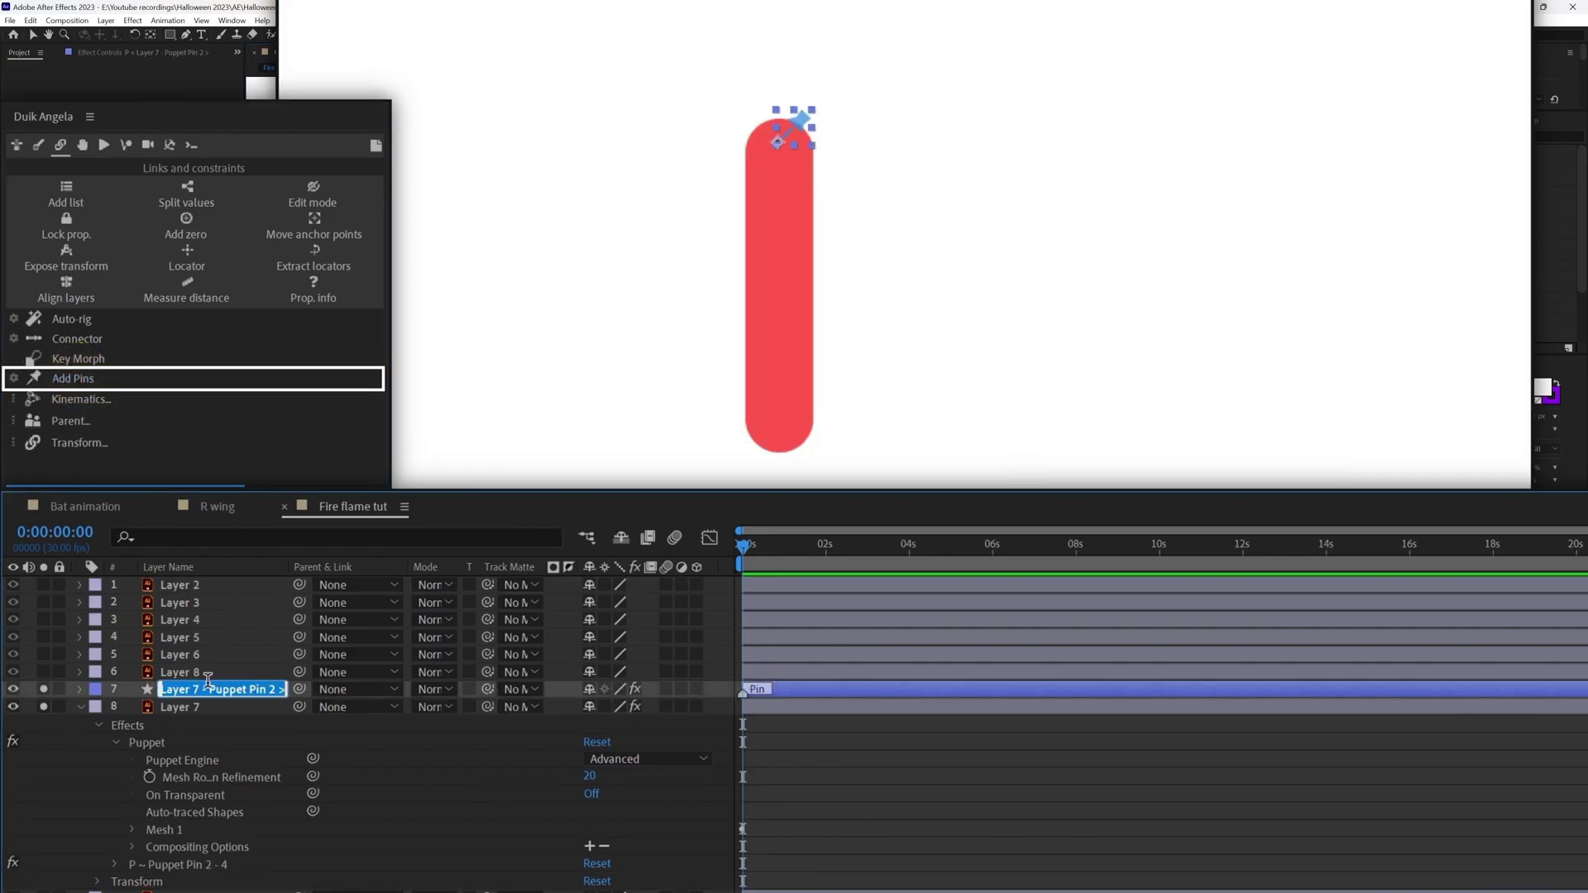
# Separate controller 1's Position into dimensions and add the expression wiggle(30,20); to its Y Position.
pyautogui.press('p')
pyautogui.rightClick(161, 612)
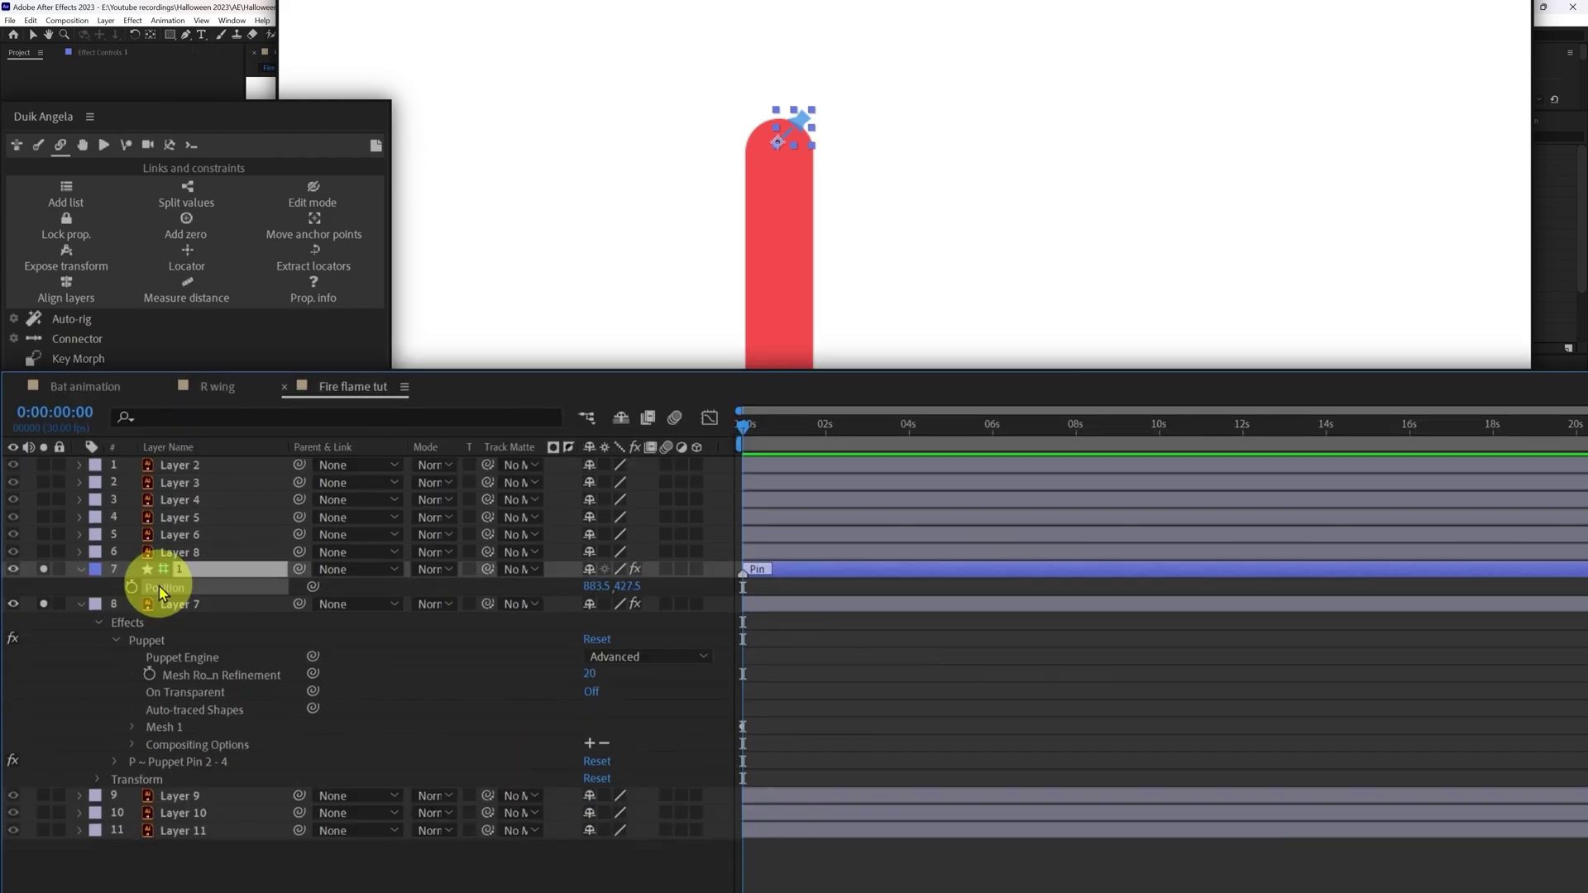
pyautogui.click(227, 616)
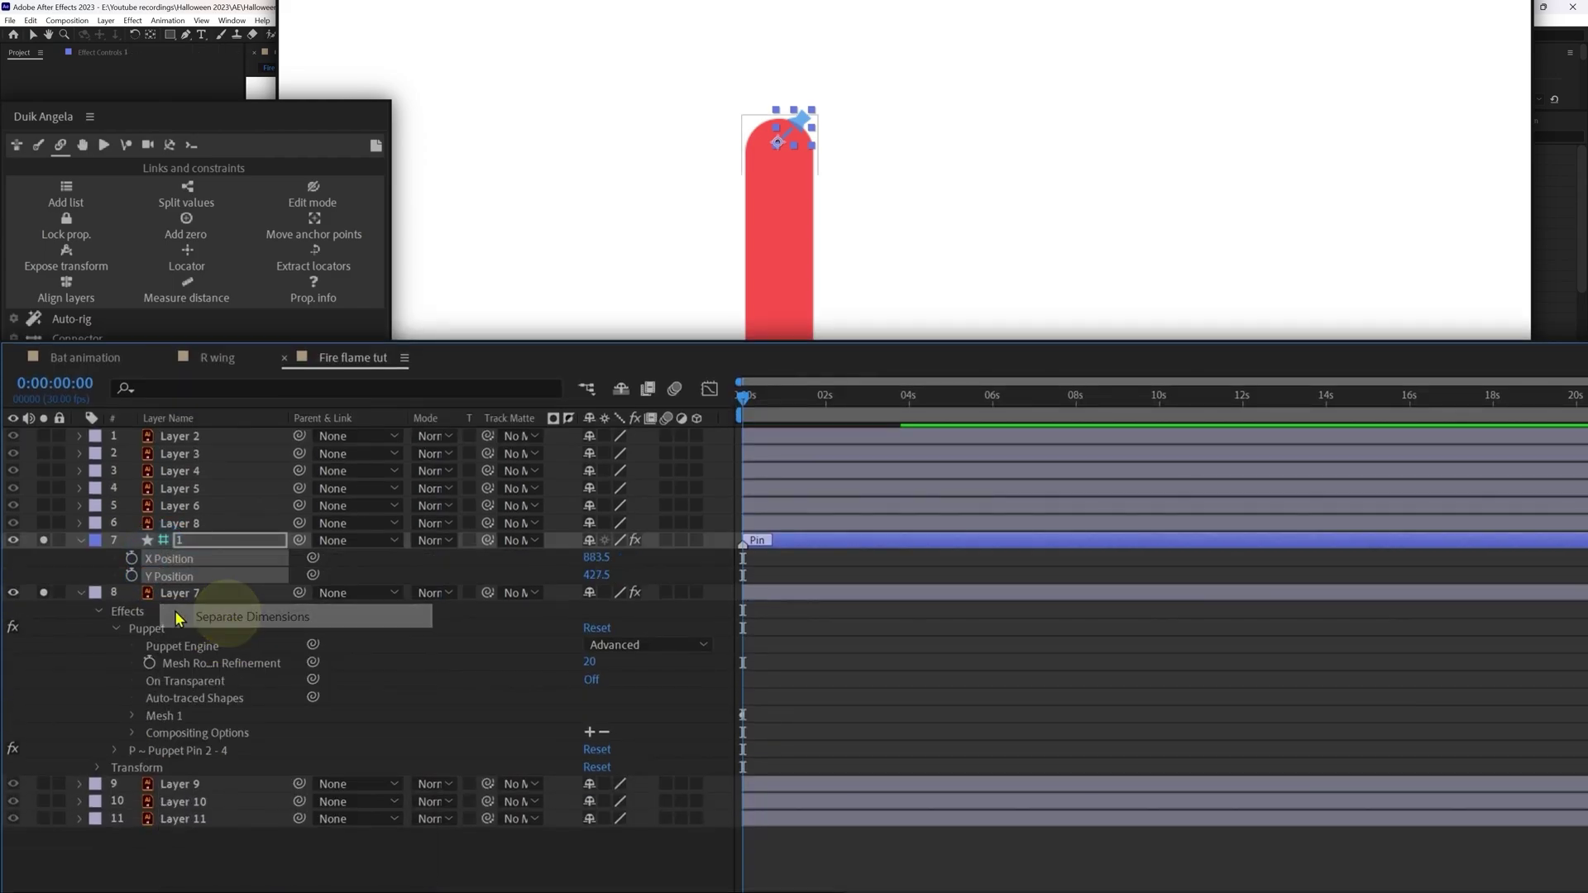
pyautogui.keyDown('alt'); pyautogui.click(132, 576); pyautogui.keyUp('alt')
pyautogui.write('wiggle(30,20);')
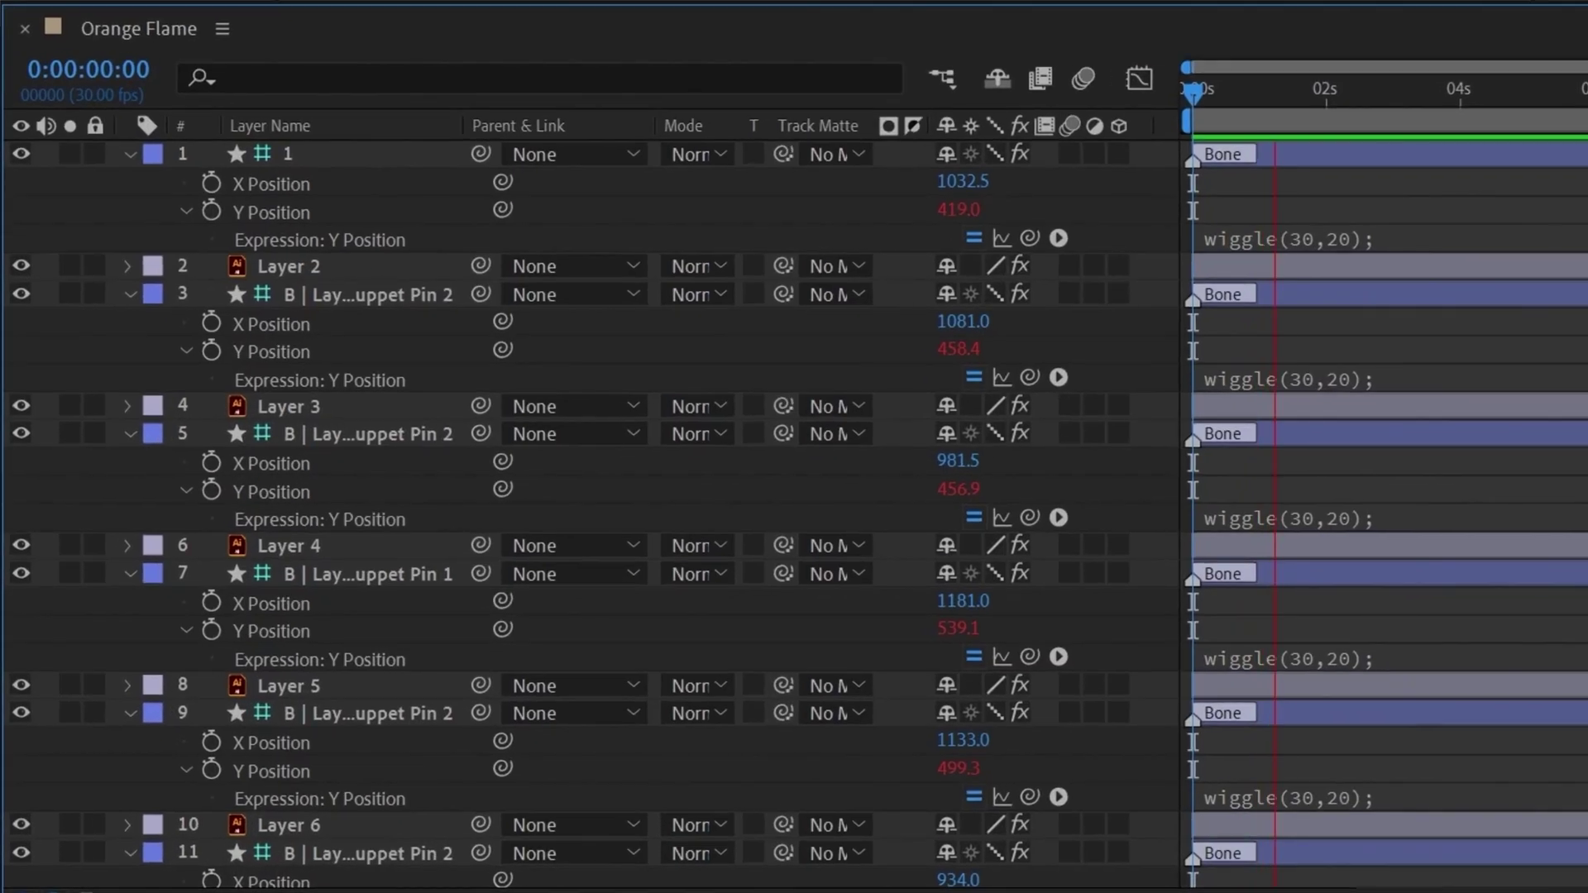
# Pre-compose all flame and pin layers of the Orange Flame composition into one composition named Flames.
pyautogui.scroll(-2, 579, 513)
pyautogui.scroll(-8, 578, 512)
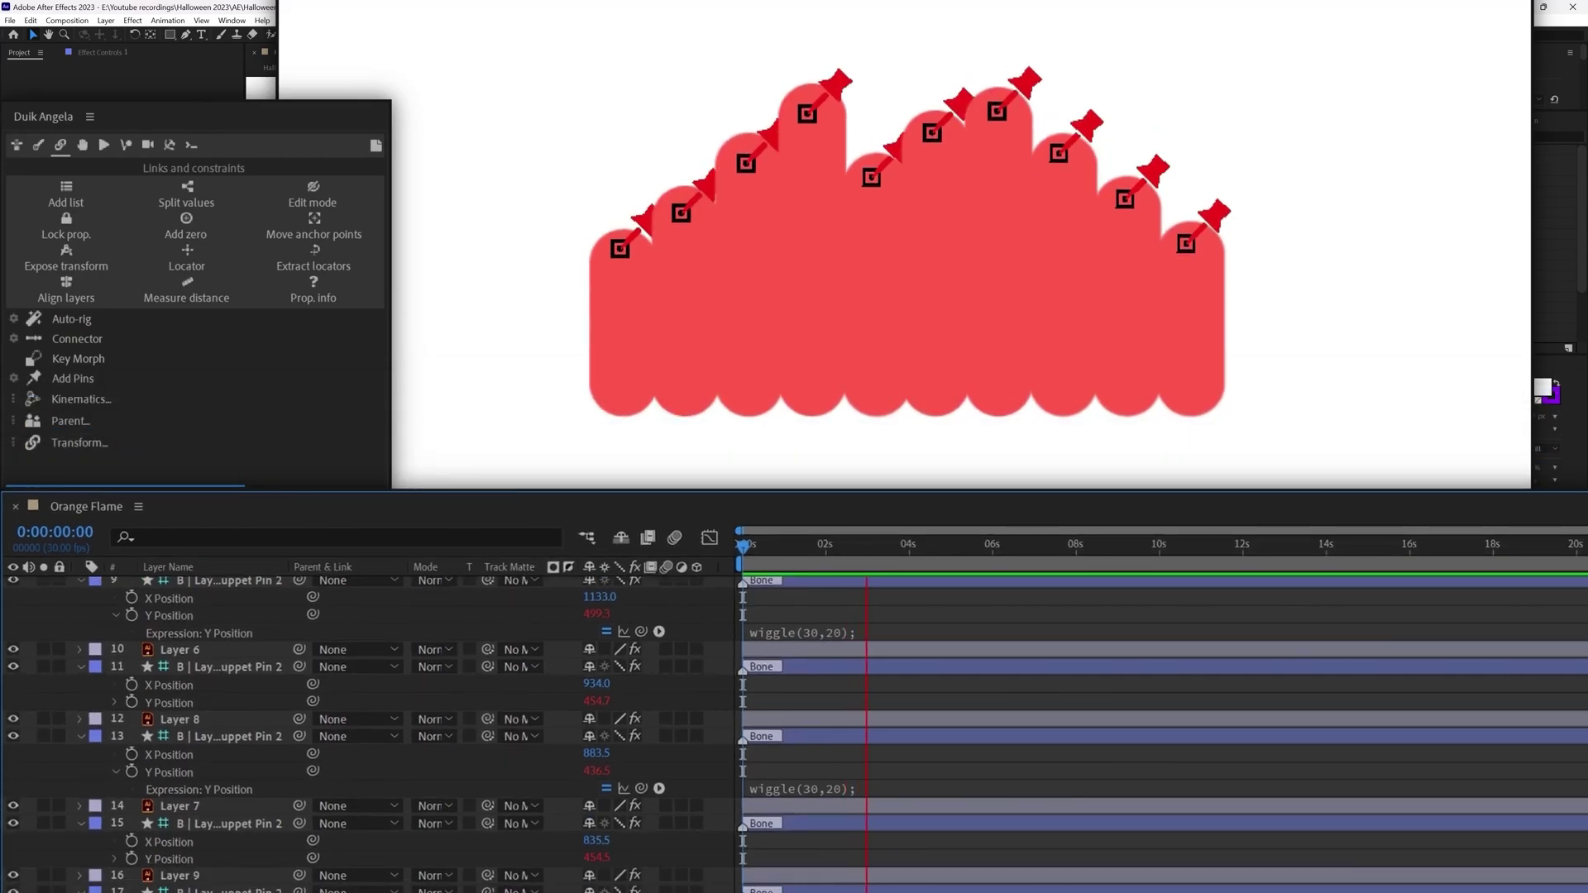
pyautogui.moveTo(160, 842); pyautogui.dragTo(41, 602)
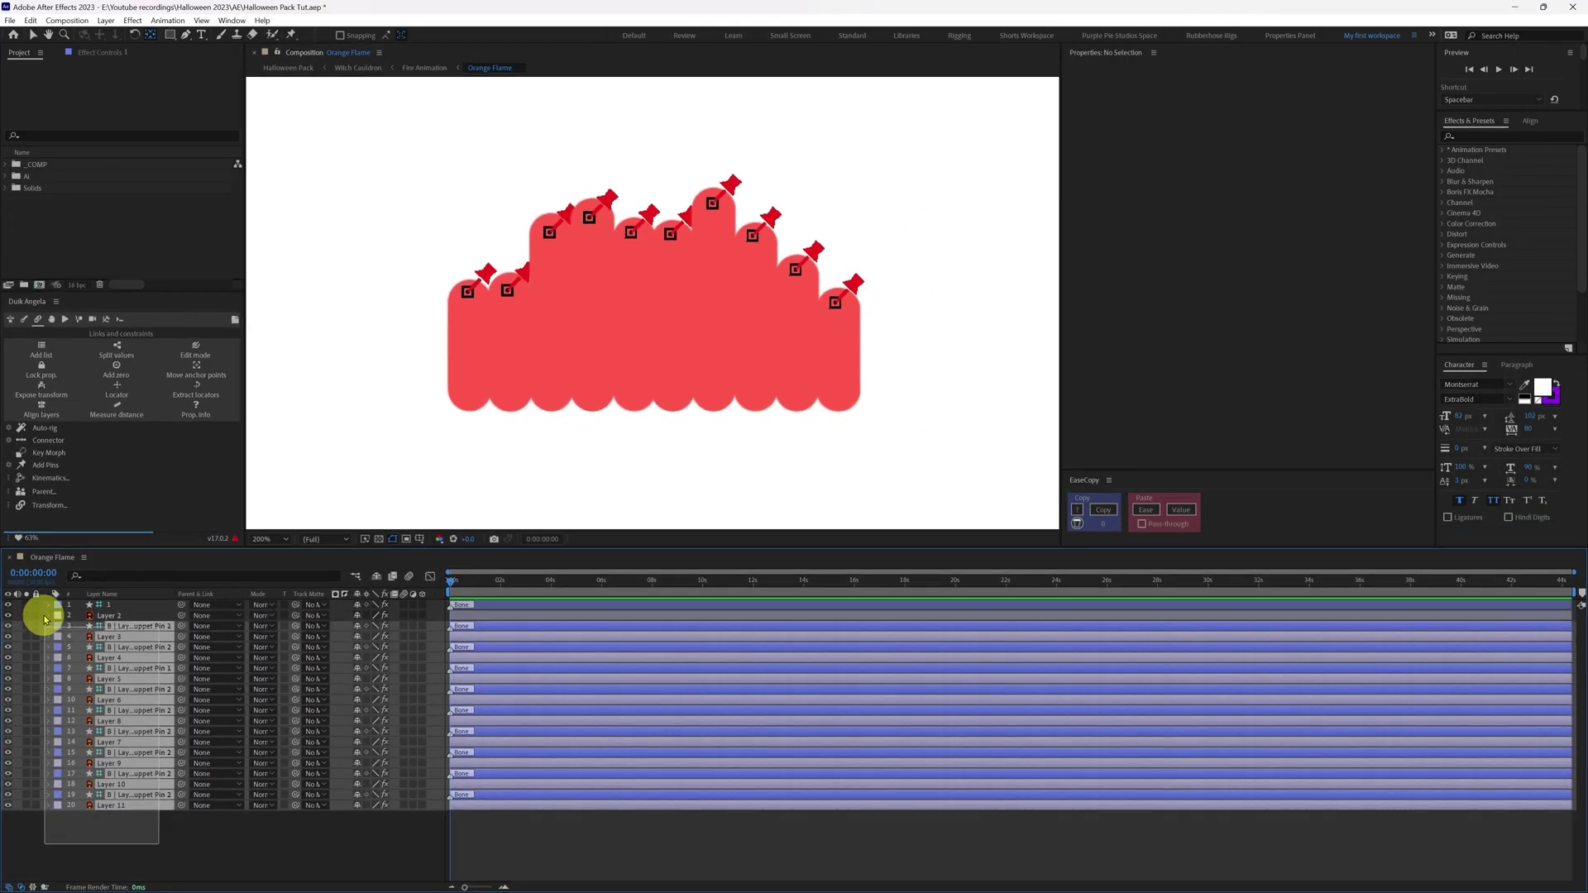
pyautogui.rightClick(119, 604)
pyautogui.click(166, 521)
pyautogui.write('Flames')
pyautogui.press('Return')
# Add a Stroke layer style to the Flames layer, set its color to black, and preview the animation.
pyautogui.rightClick(149, 604)
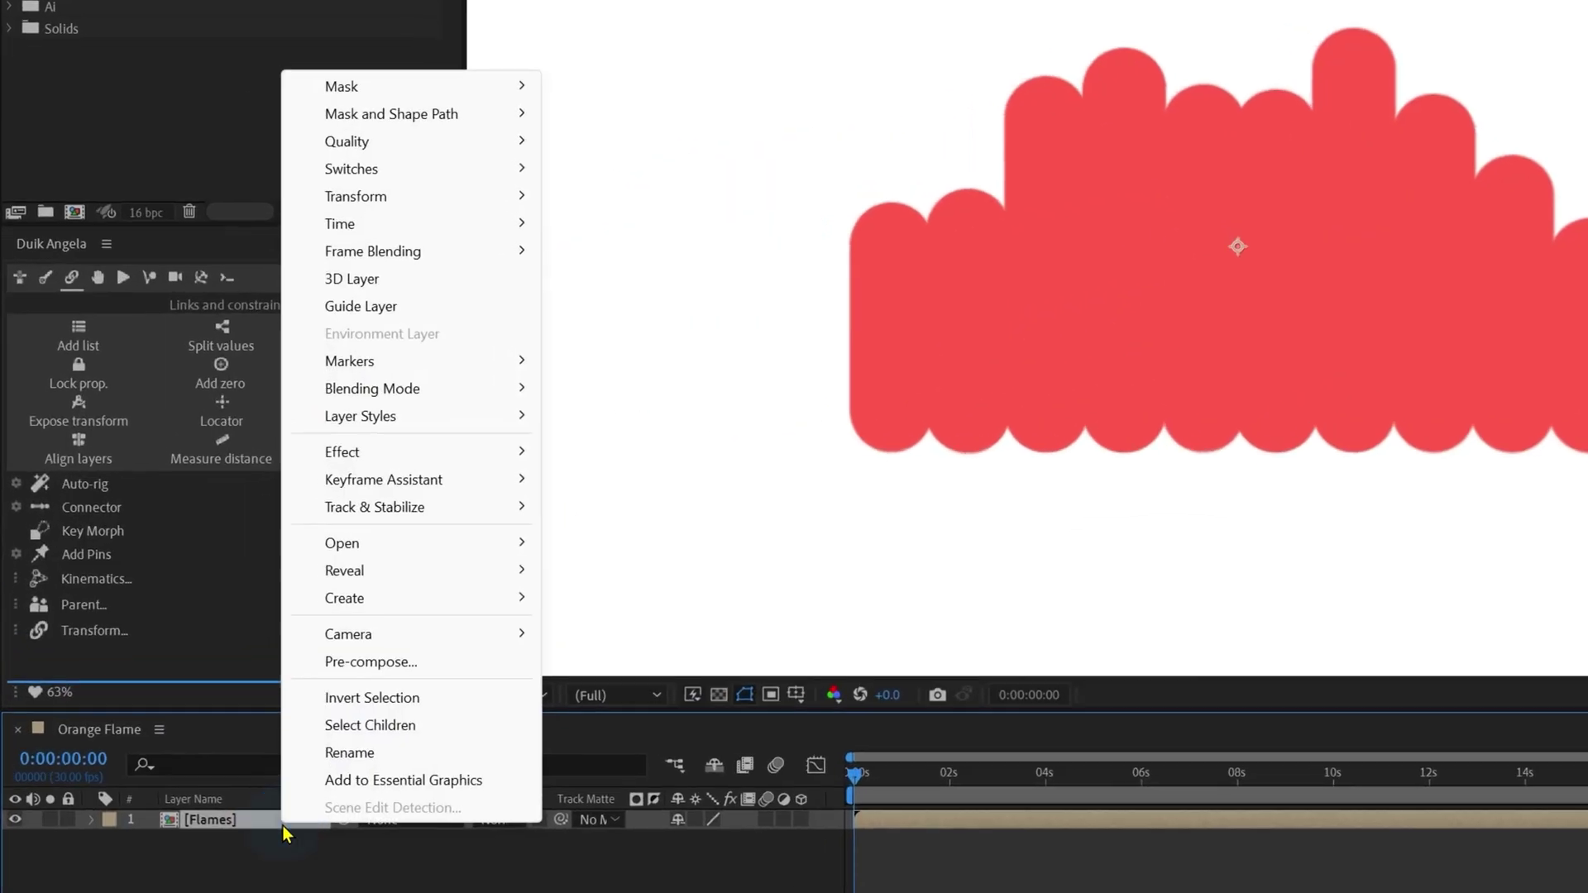
pyautogui.moveTo(411, 423)
pyautogui.click(574, 727)
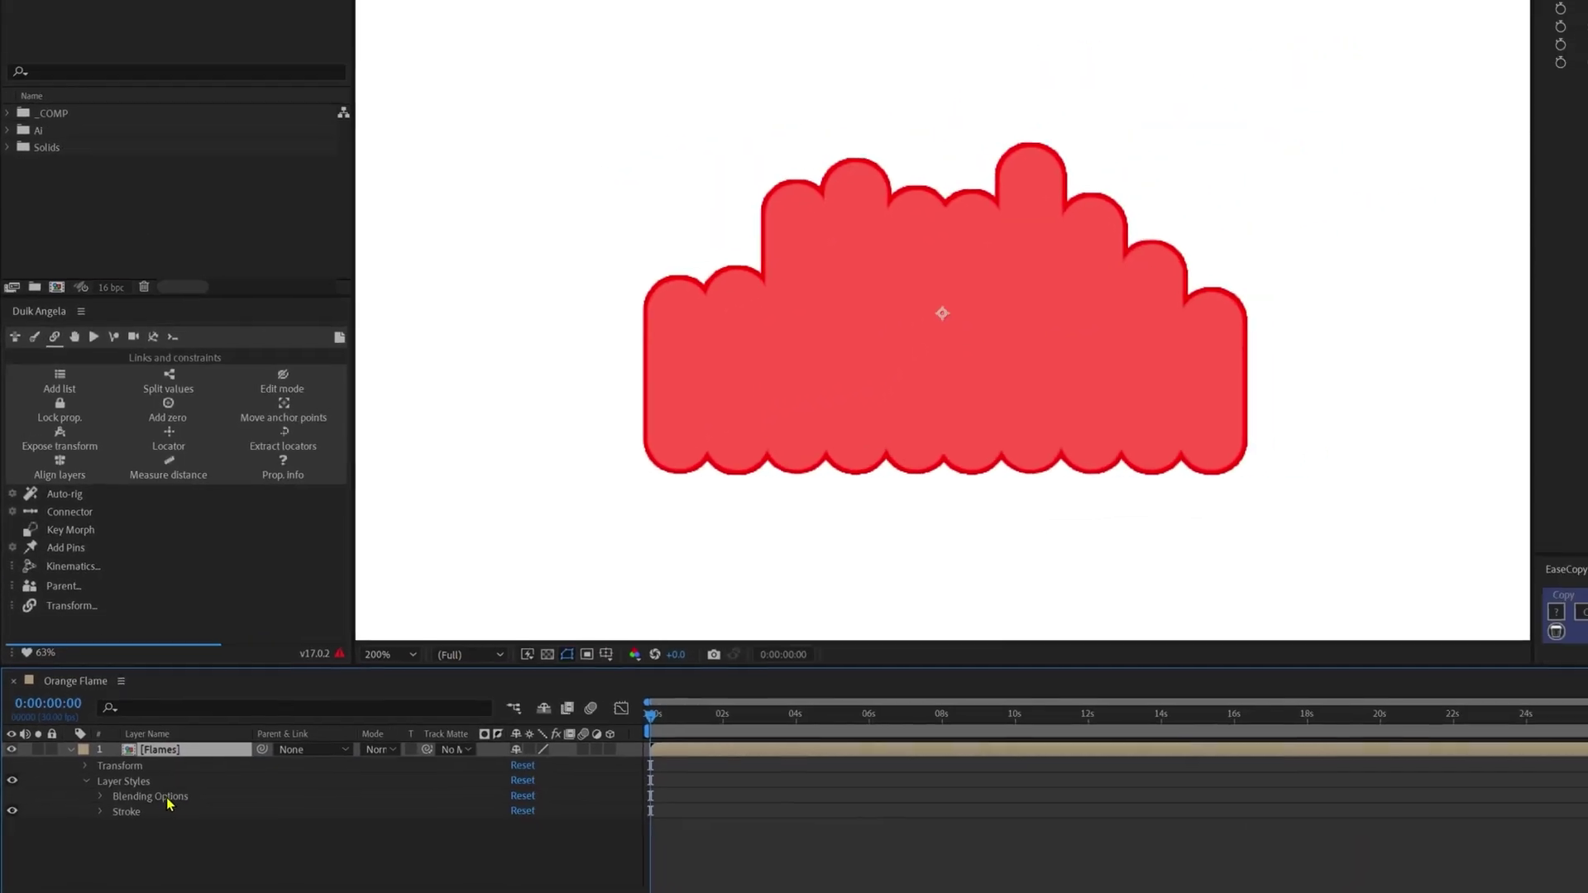
pyautogui.click(98, 803)
pyautogui.click(504, 831)
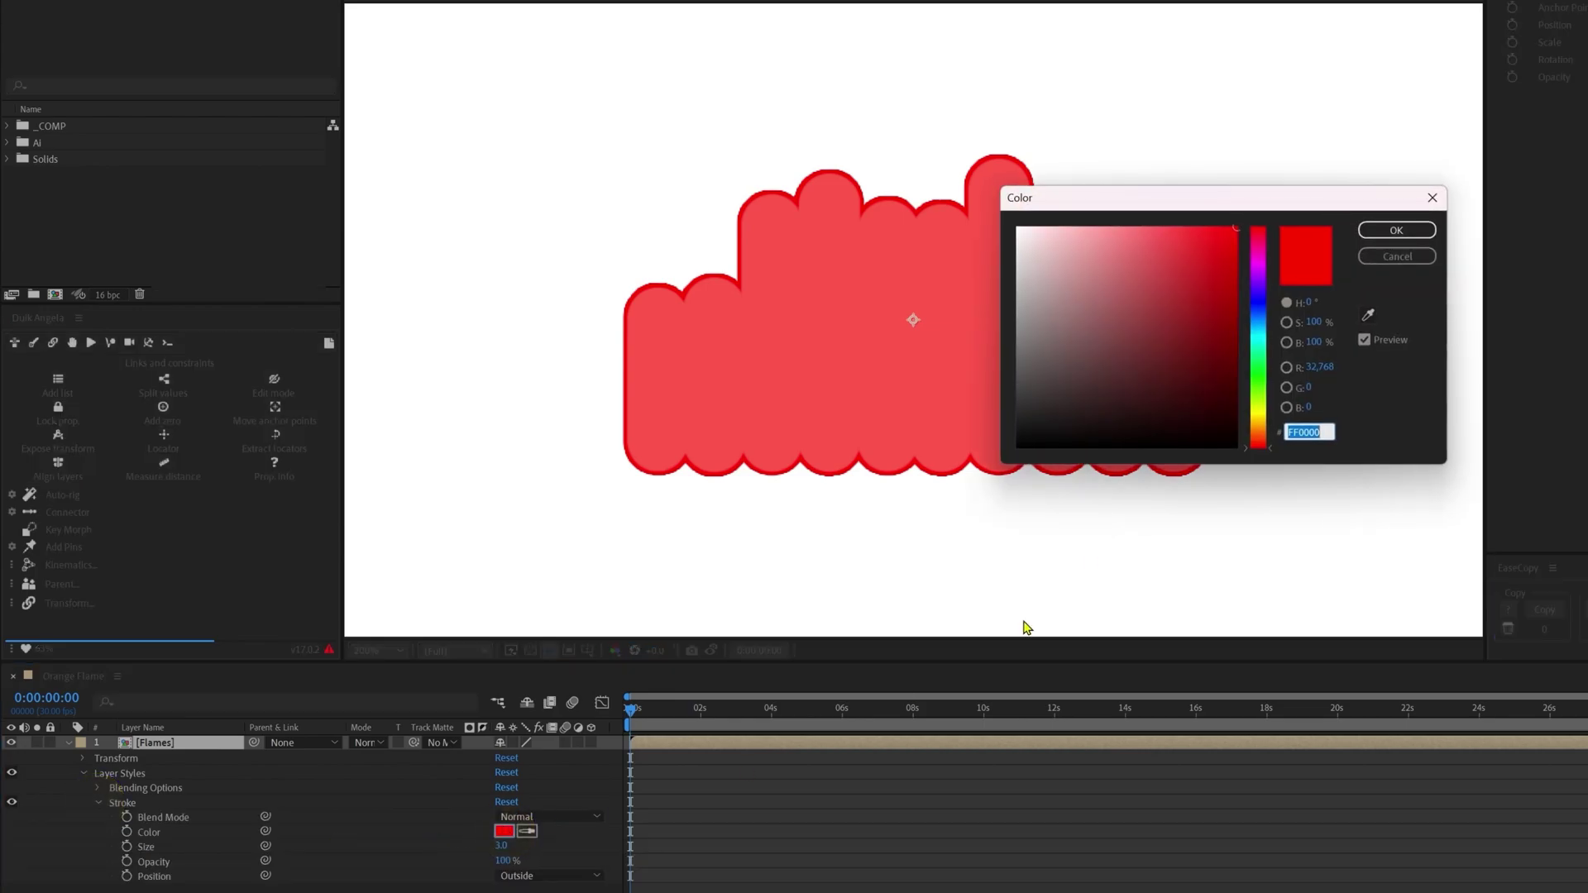
pyautogui.moveTo(1171, 371); pyautogui.dragTo(1046, 508)
pyautogui.click(1379, 235)
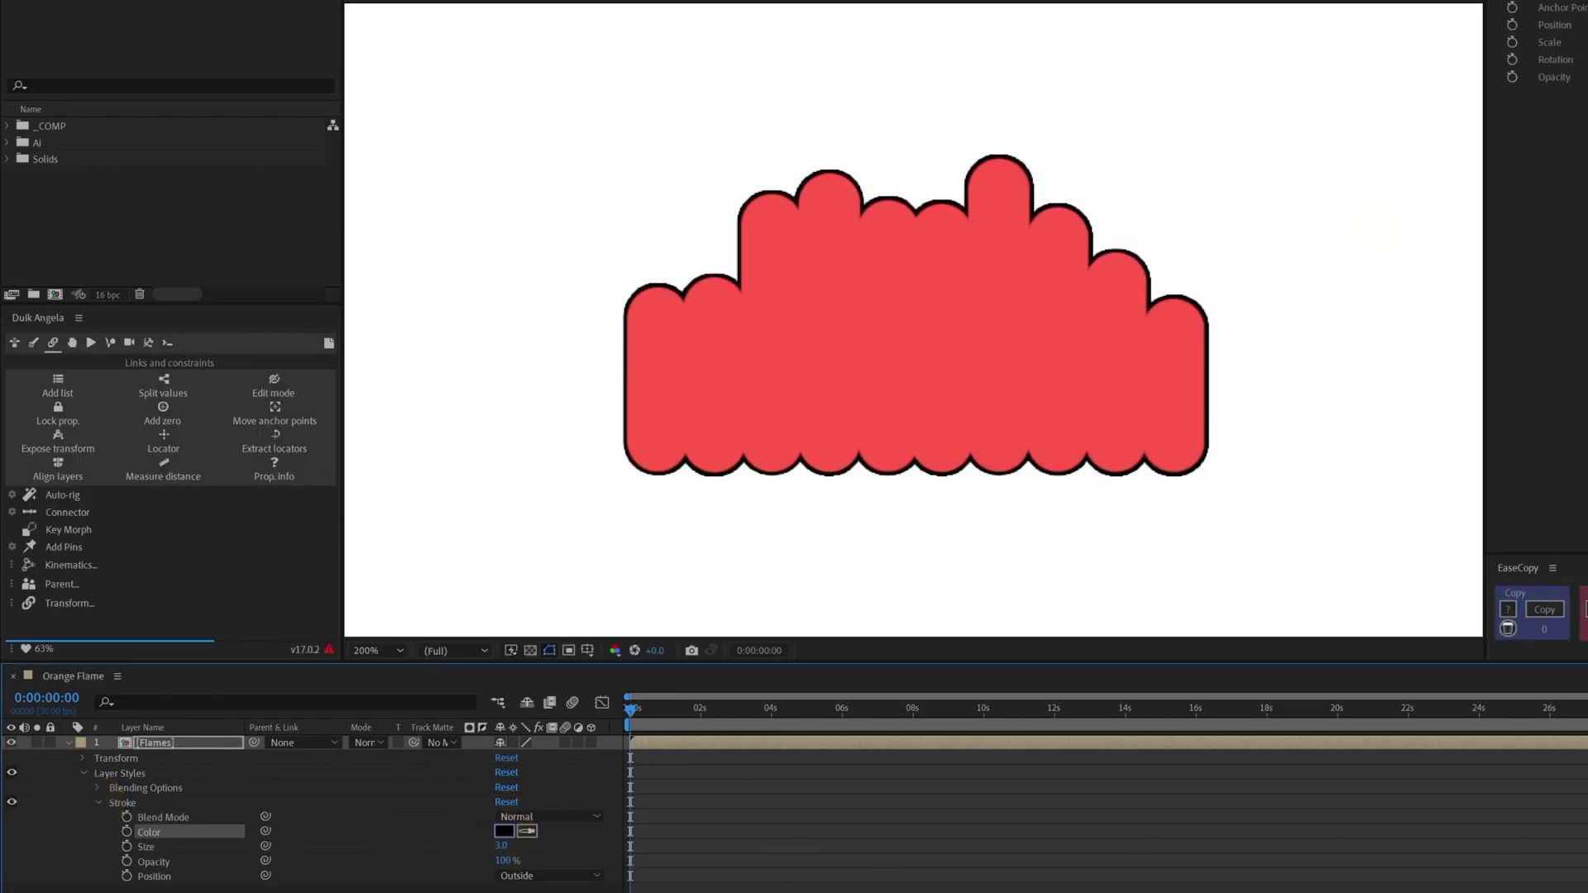
pyautogui.press('space')
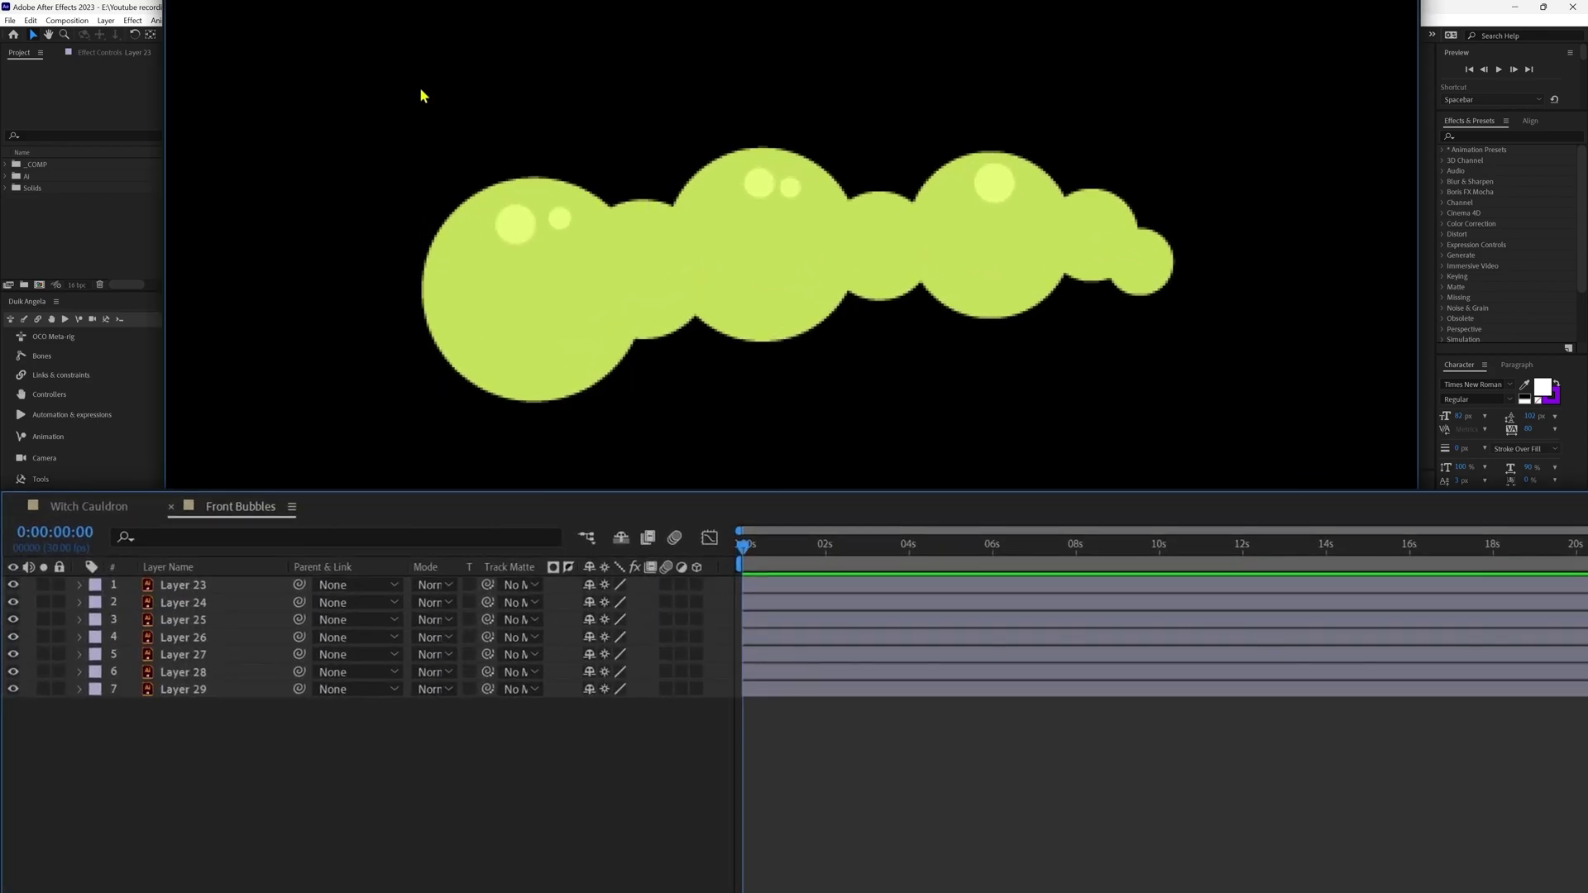
# Add the expression wiggle(1.5,6); to the Position of Layer 23, the largest bubble in Front Bubbles.
pyautogui.moveTo(395, 86); pyautogui.dragTo(1278, 372)
pyautogui.click(817, 784)
pyautogui.click(542, 346)
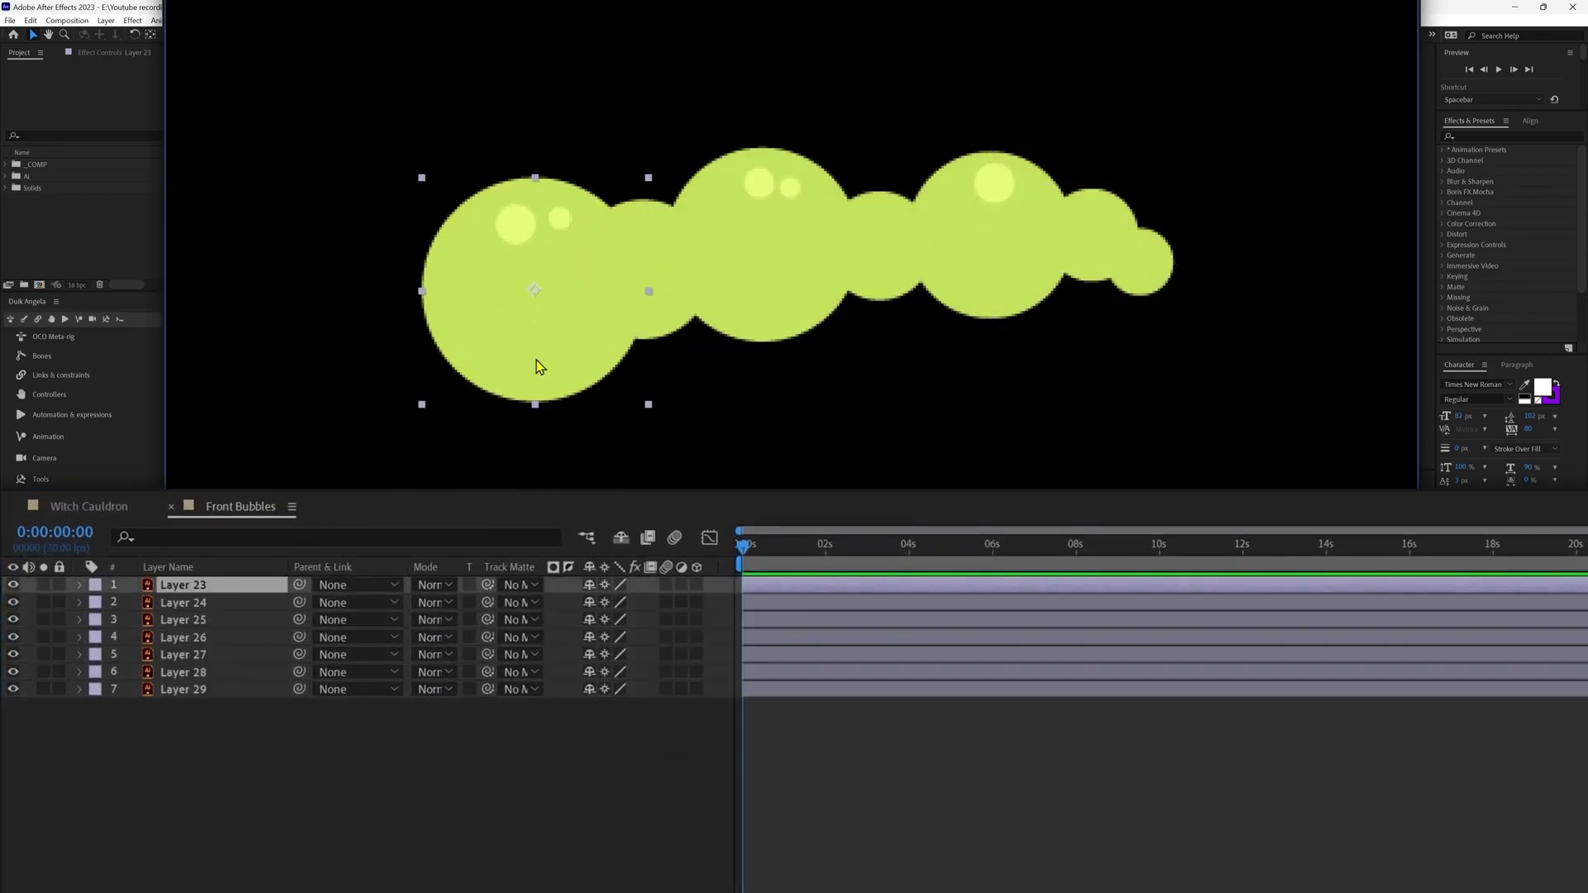
pyautogui.press('p')
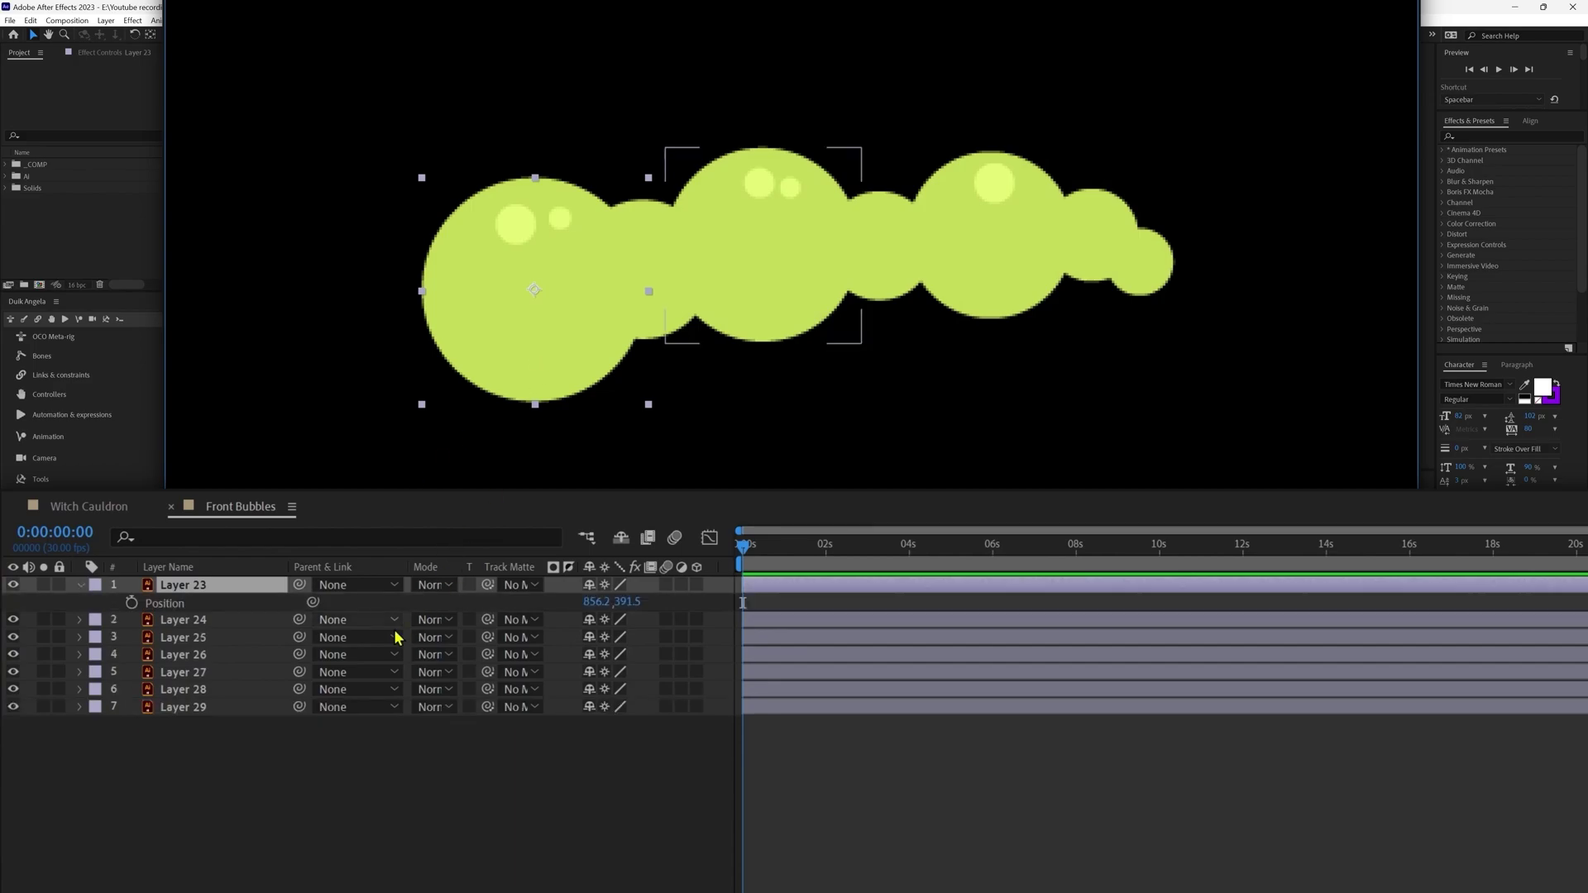
pyautogui.keyDown('alt'); pyautogui.click(132, 603); pyautogui.keyUp('alt')
pyautogui.write('wiggle(1.5,6);')
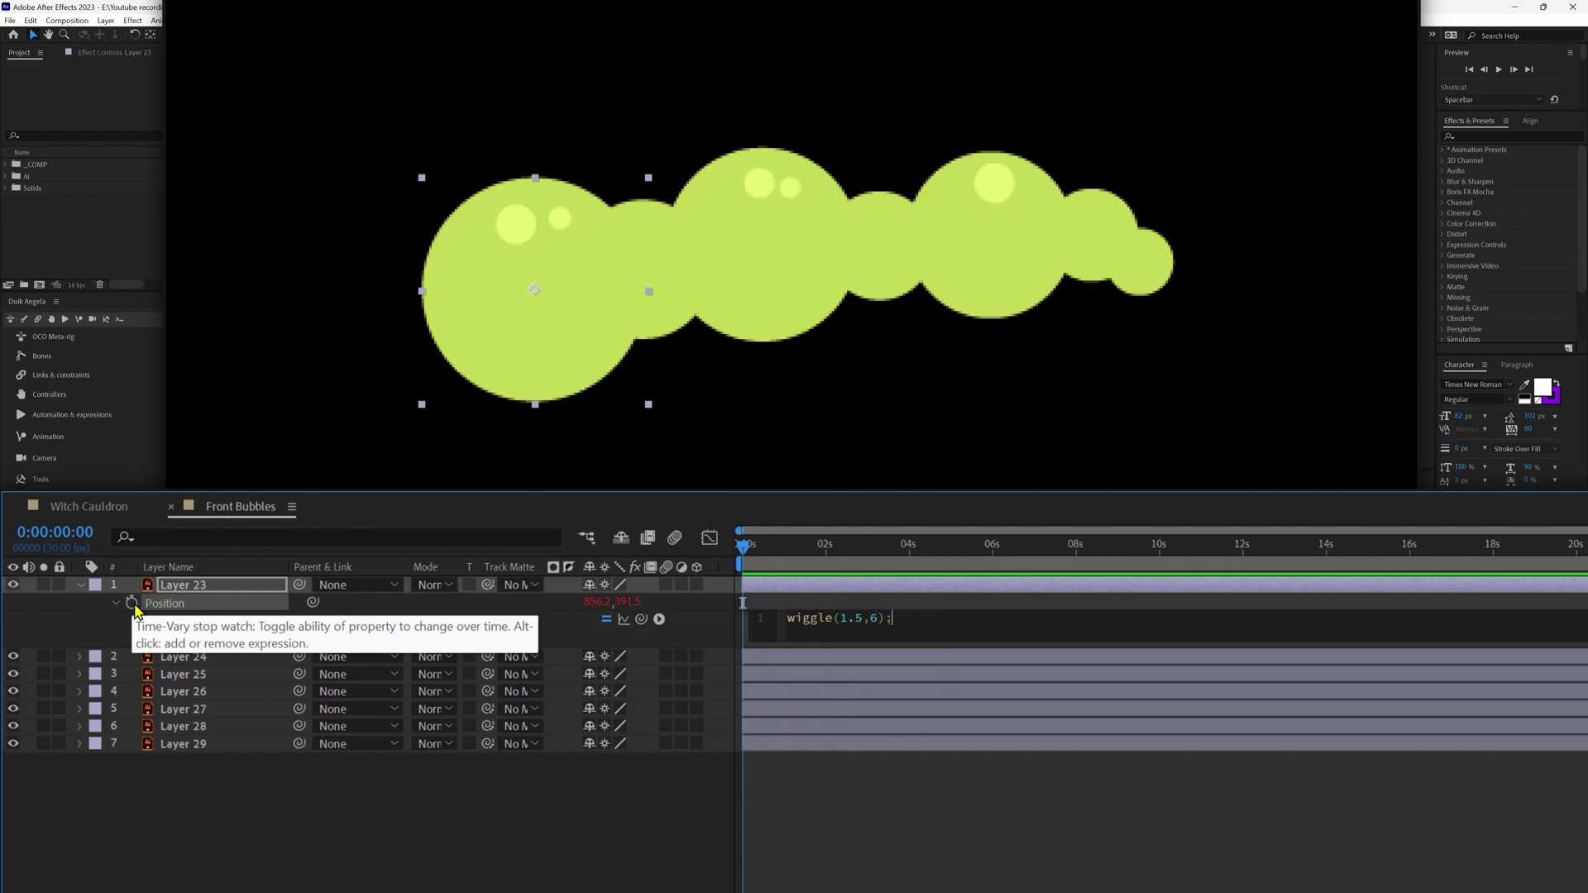
pyautogui.click(265, 777)
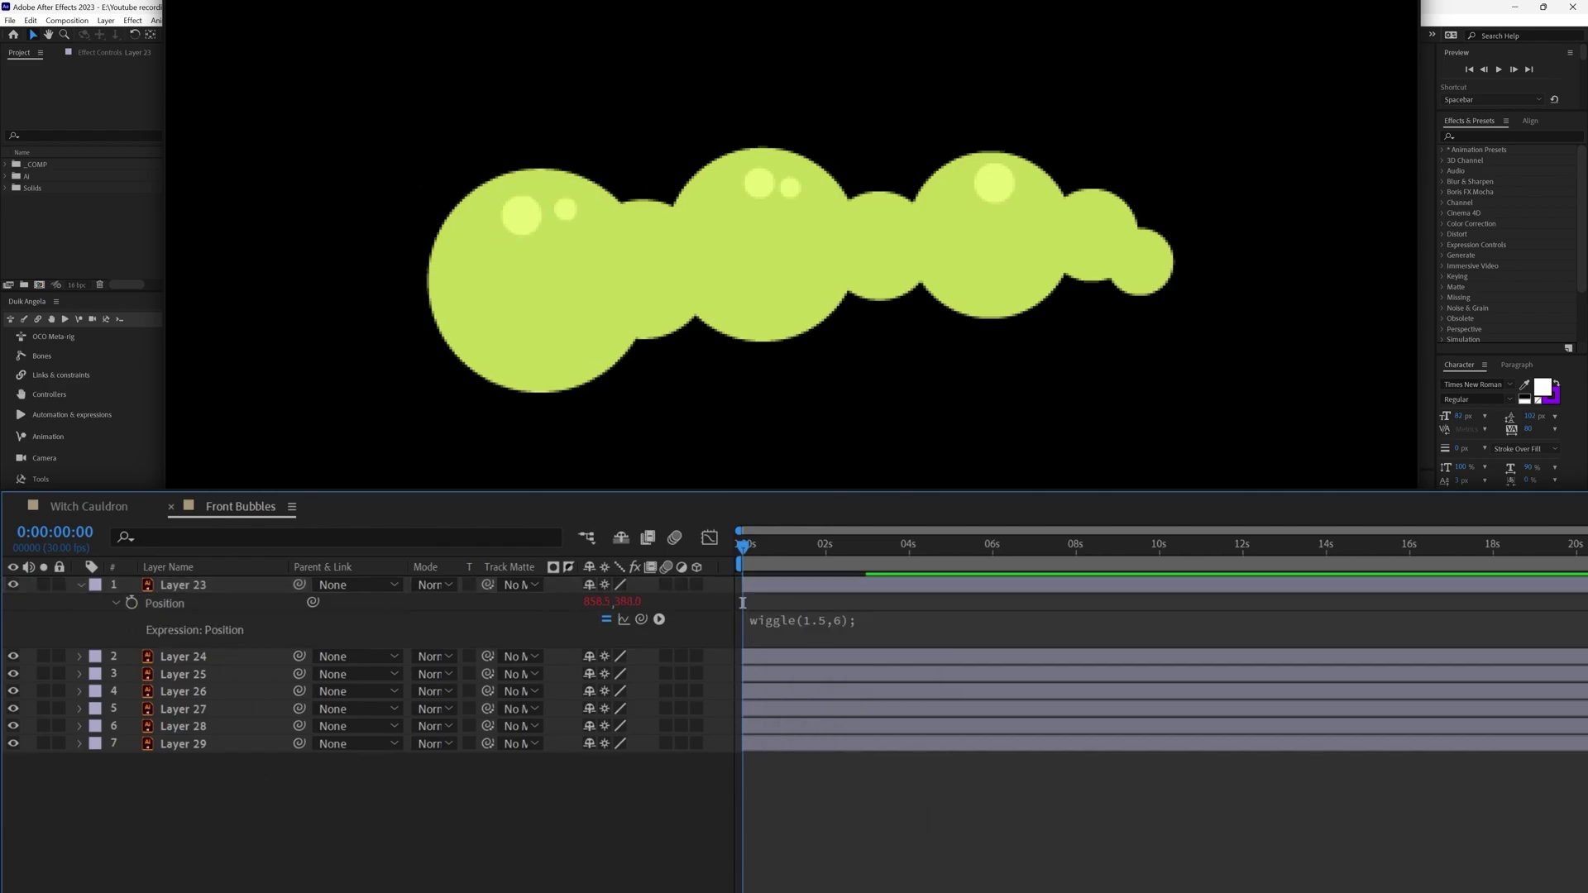
# Add the Scale expression w=wiggle(1,8); [w[0],w[0]] to Layer 23 for a uniform scale wiggle.
pyautogui.click(218, 589)
pyautogui.press('s')
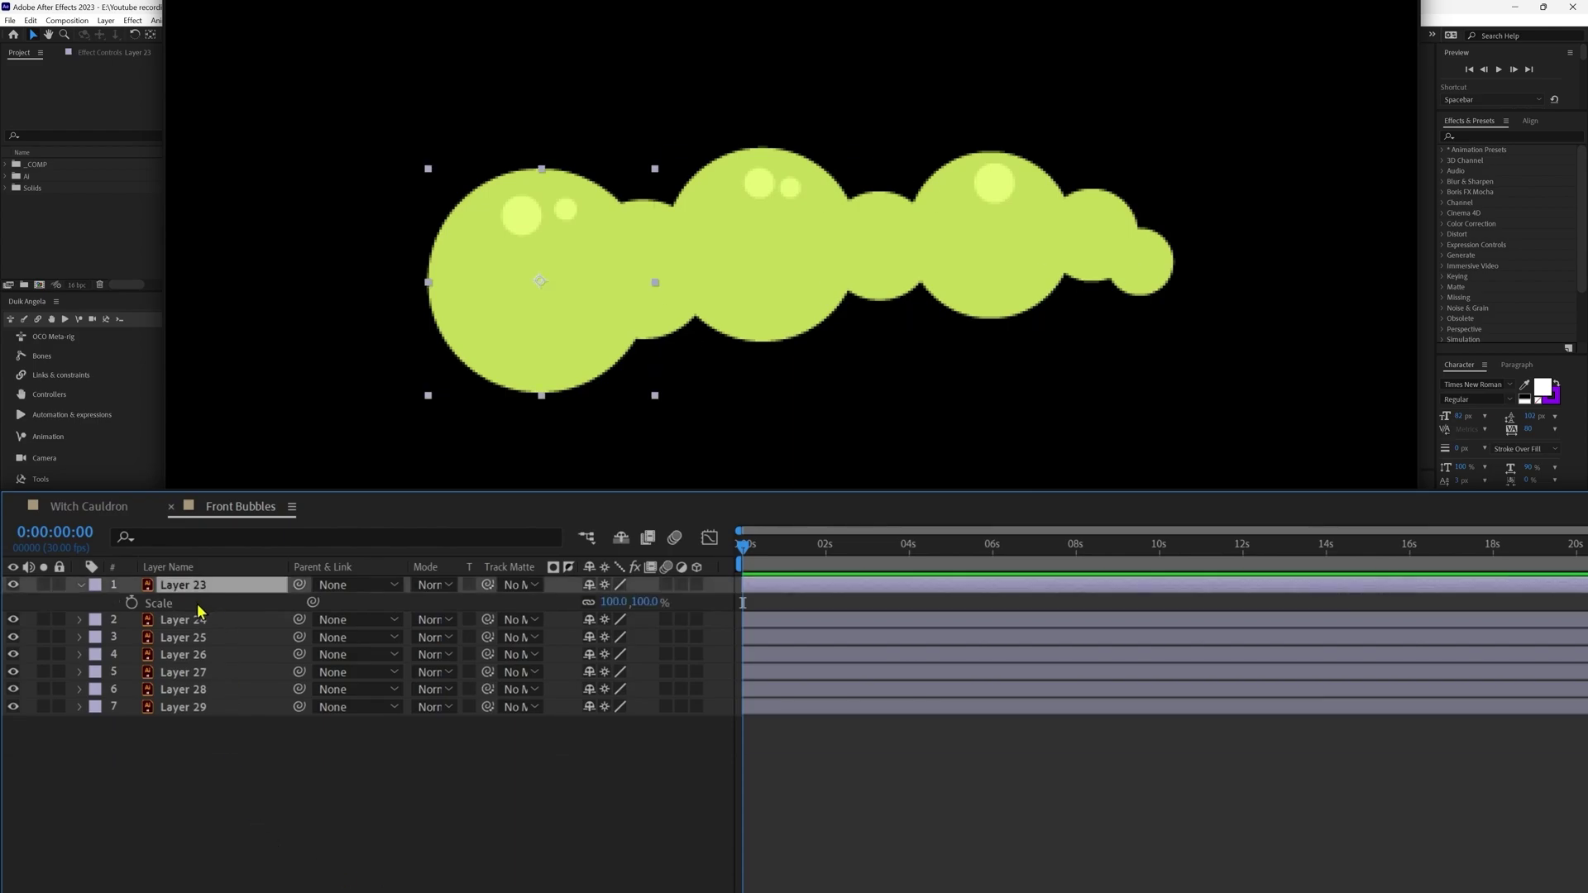
pyautogui.keyDown('alt'); pyautogui.click(131, 602); pyautogui.keyUp('alt')
pyautogui.write('w=')
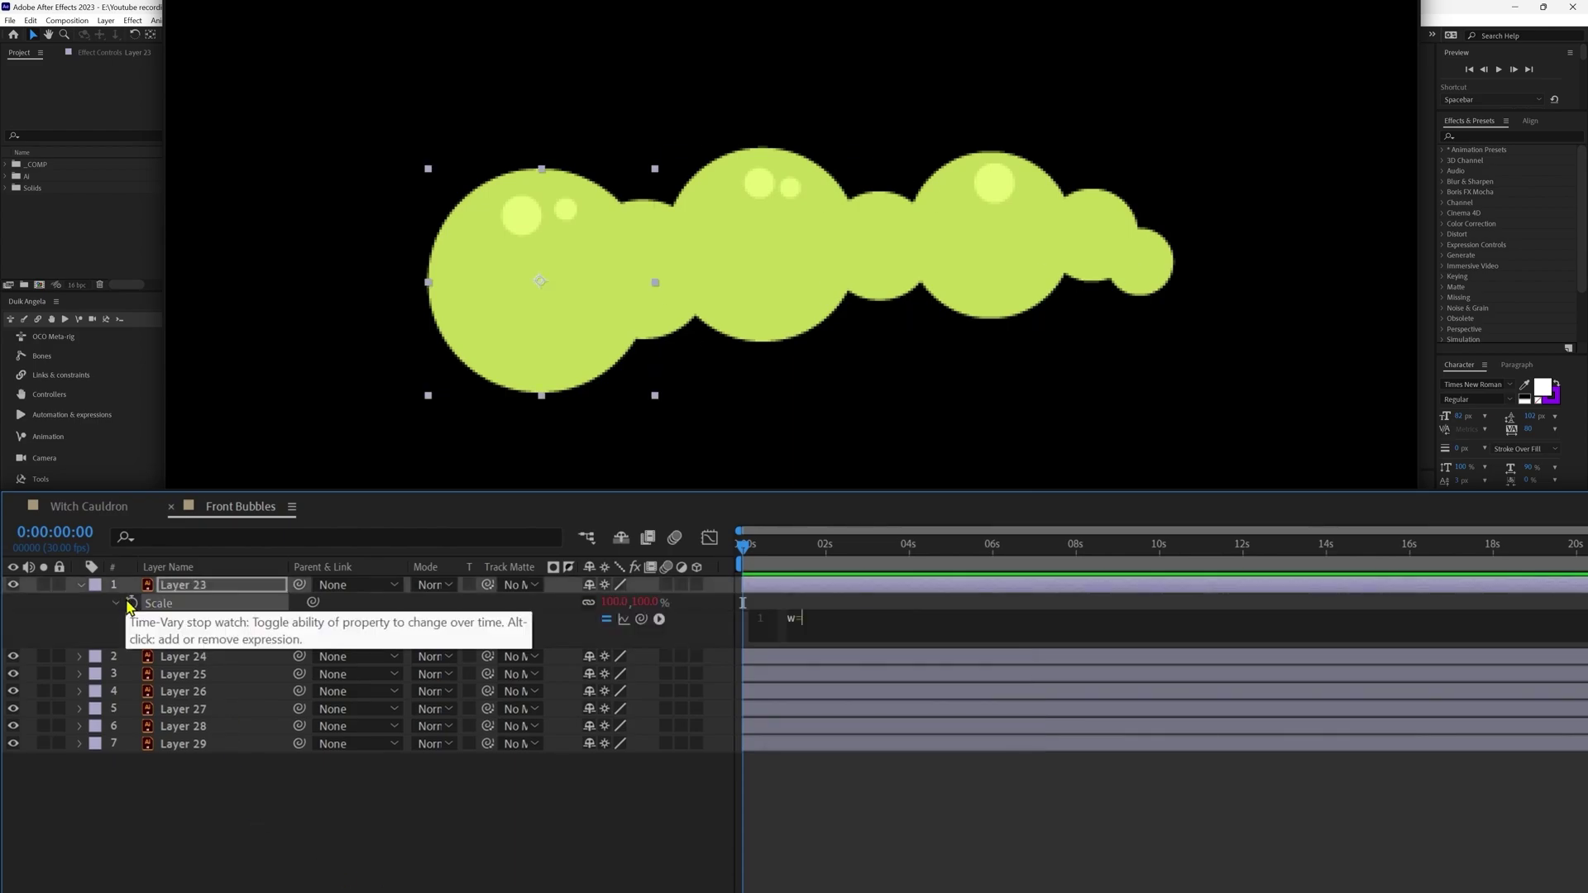
pyautogui.write('wiggl')
pyautogui.press('Return')
pyautogui.write('1,8);')
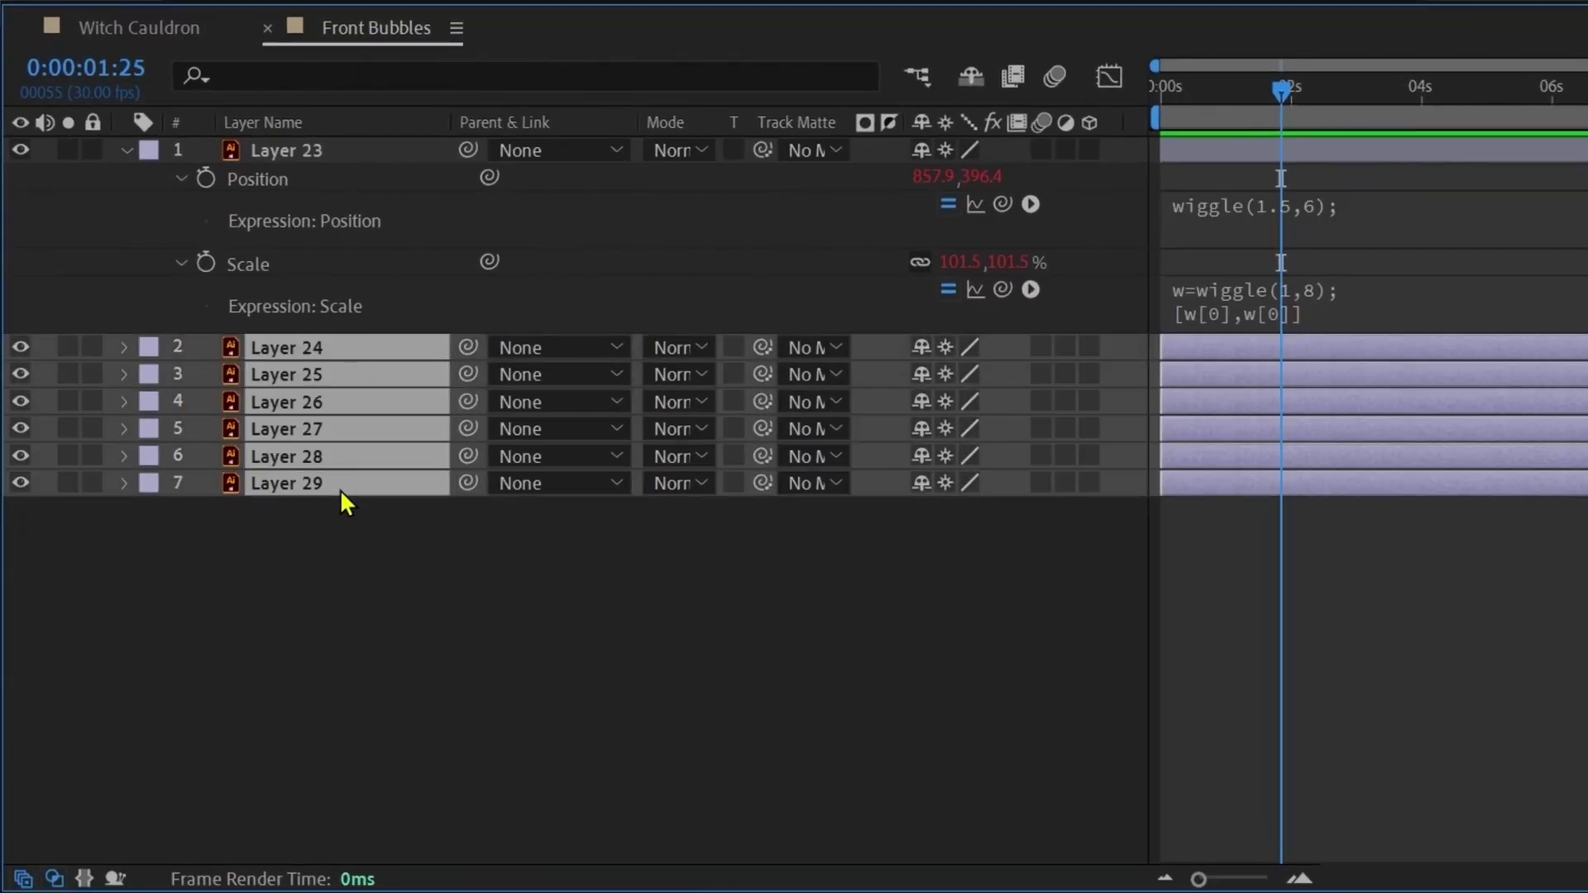
# Apply the expression wiggle(1.5,6); to the Position of the remaining bubble layers, starting with Layer 24.
pyautogui.press('p')
pyautogui.keyDown('alt'); pyautogui.click(206, 376); pyautogui.keyUp('alt')
pyautogui.hotkey('ctrl', 'v')
pyautogui.keyDown('alt'); pyautogui.click(206, 489); pyautogui.keyUp('alt')
pyautogui.hotkey('ctrl', 'v')
pyautogui.keyDown('alt'); pyautogui.click(206, 600); pyautogui.keyUp('alt')
pyautogui.write('wiggle(1.5,6);')
pyautogui.keyDown('alt'); pyautogui.click(206, 713); pyautogui.keyUp('alt')
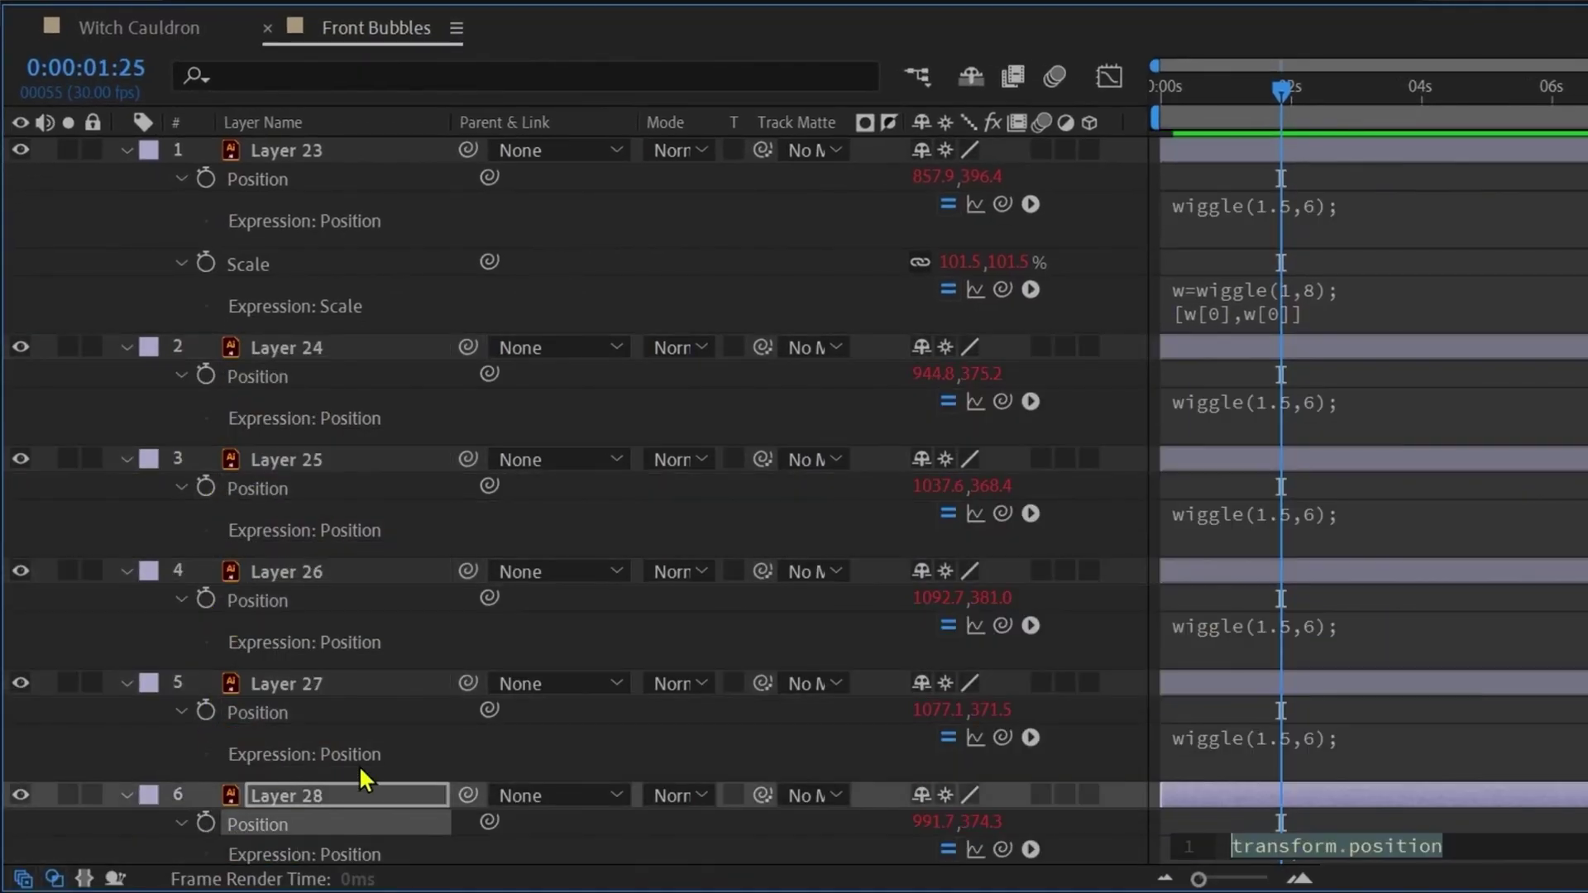
pyautogui.hotkey('ctrl', 'v')
# Copy Layer 23's Scale expression w=wiggle(1,8); [w[0],w[0]] to the Scale of Layers 24 through 29.
pyautogui.scroll(3, 951, 592)
pyautogui.click(1237, 319)
pyautogui.hotkey('ctrl', 'c')
pyautogui.click(287, 372)
pyautogui.scroll(-3, 347, 496)
pyautogui.keyDown('shift'); pyautogui.click(347, 799); pyautogui.keyUp('shift')
pyautogui.press('s')
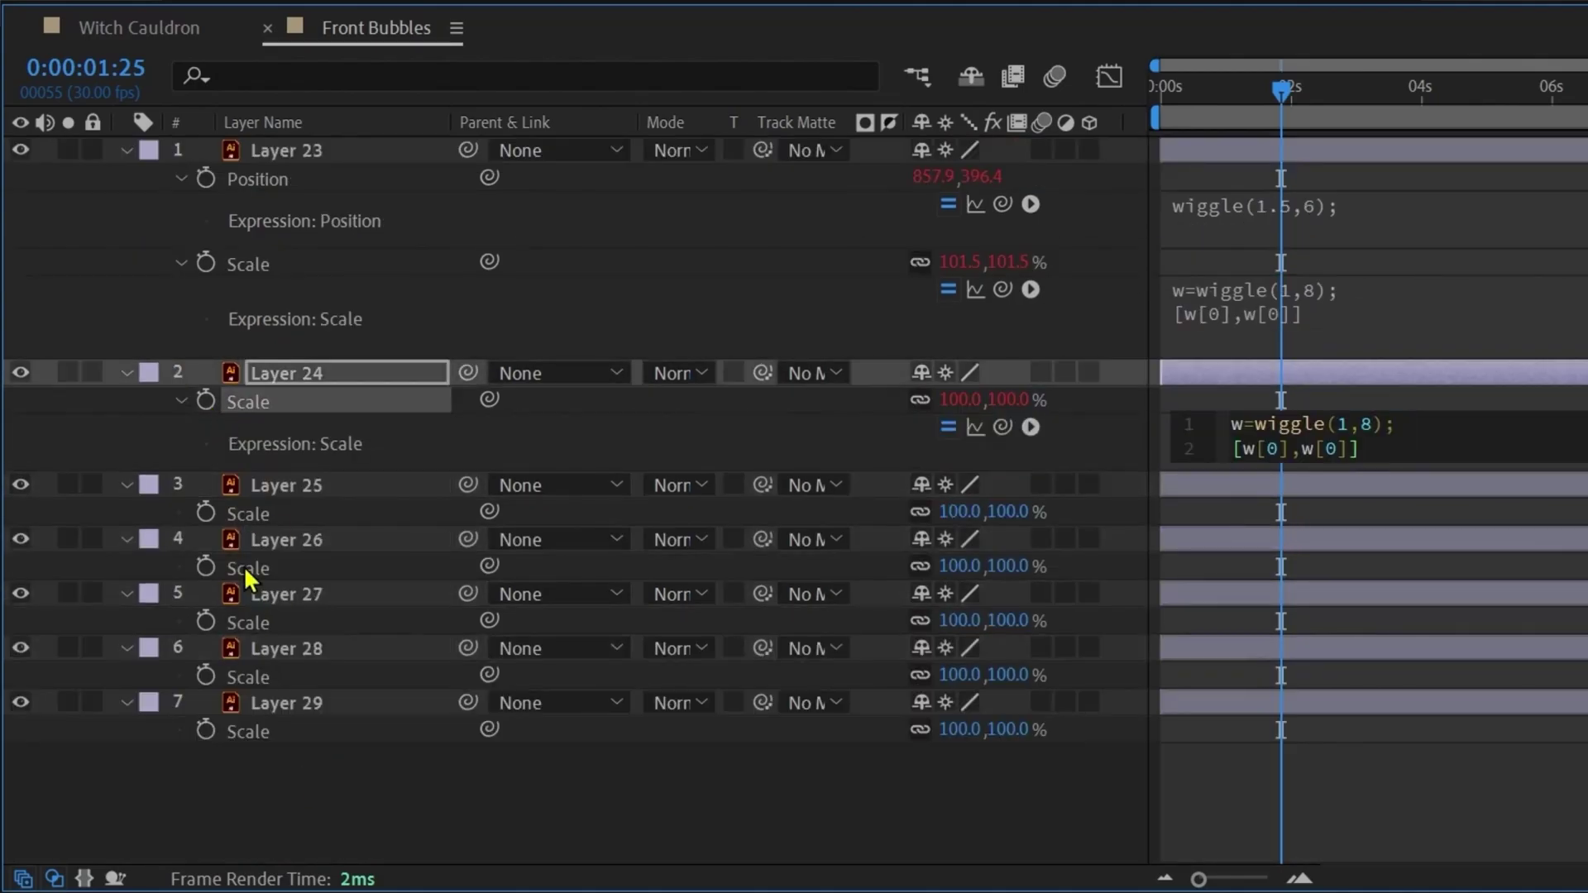
pyautogui.keyDown('alt'); pyautogui.click(205, 736); pyautogui.keyUp('alt')
pyautogui.hotkey('ctrl', 'v')
pyautogui.keyDown('alt'); pyautogui.click(202, 806); pyautogui.keyUp('alt')
pyautogui.hotkey('ctrl', 'v')
pyautogui.keyDown('alt'); pyautogui.click(205, 818); pyautogui.keyUp('alt')
pyautogui.hotkey('ctrl', 'v')
pyautogui.scroll(8, 1394, 195)
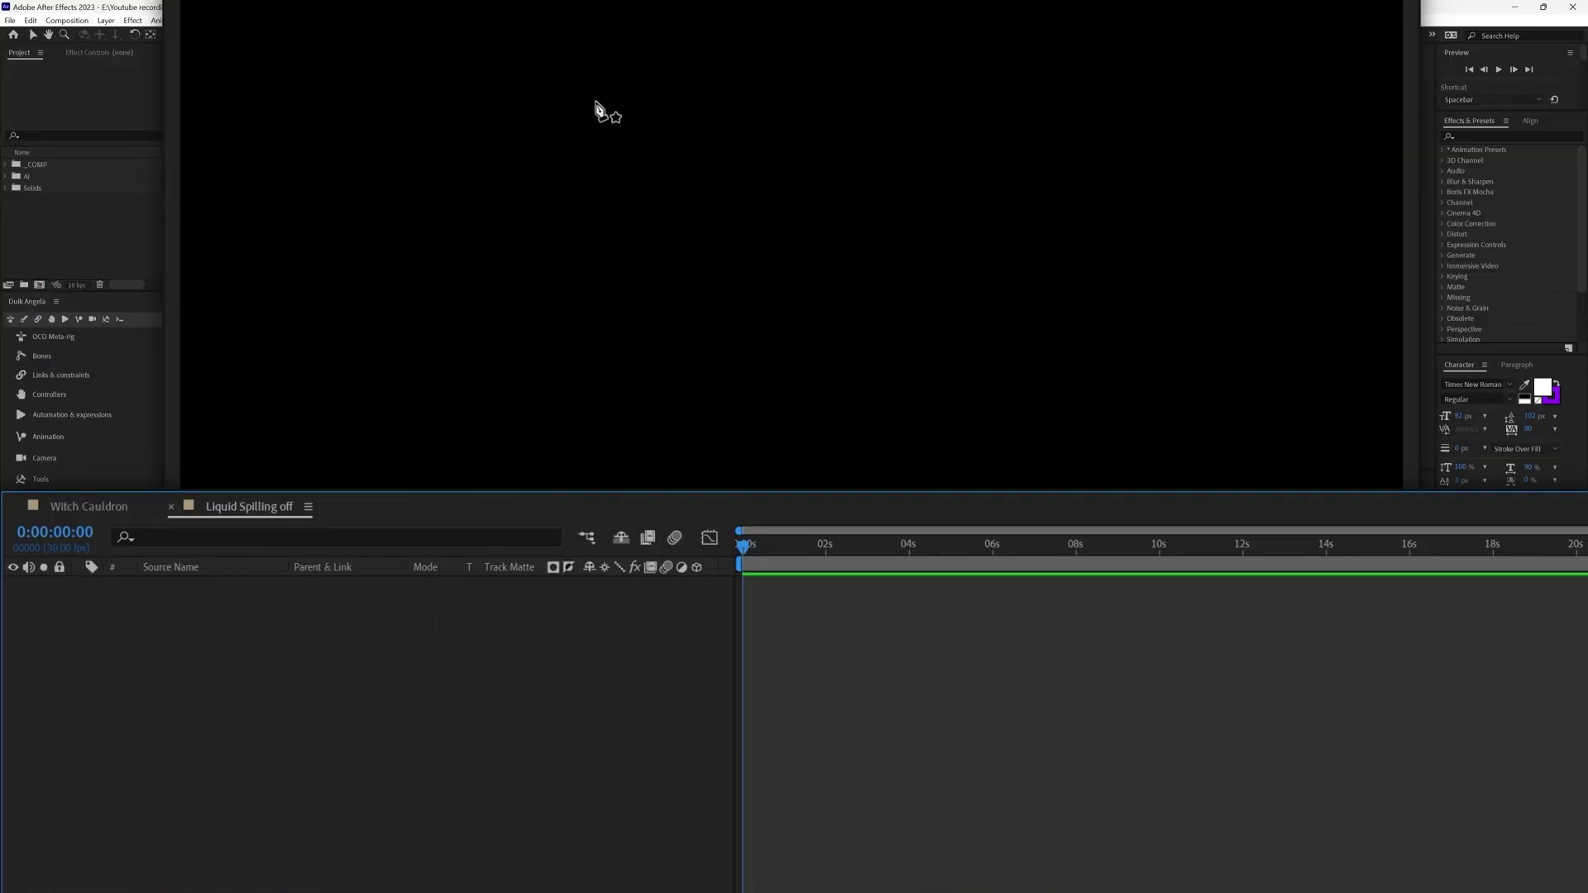
# Draw a thick horizontal green line in the Liquid Spilling off composition and keyframe its Path at frame 0.
pyautogui.click(579, 100)
pyautogui.click(969, 100)
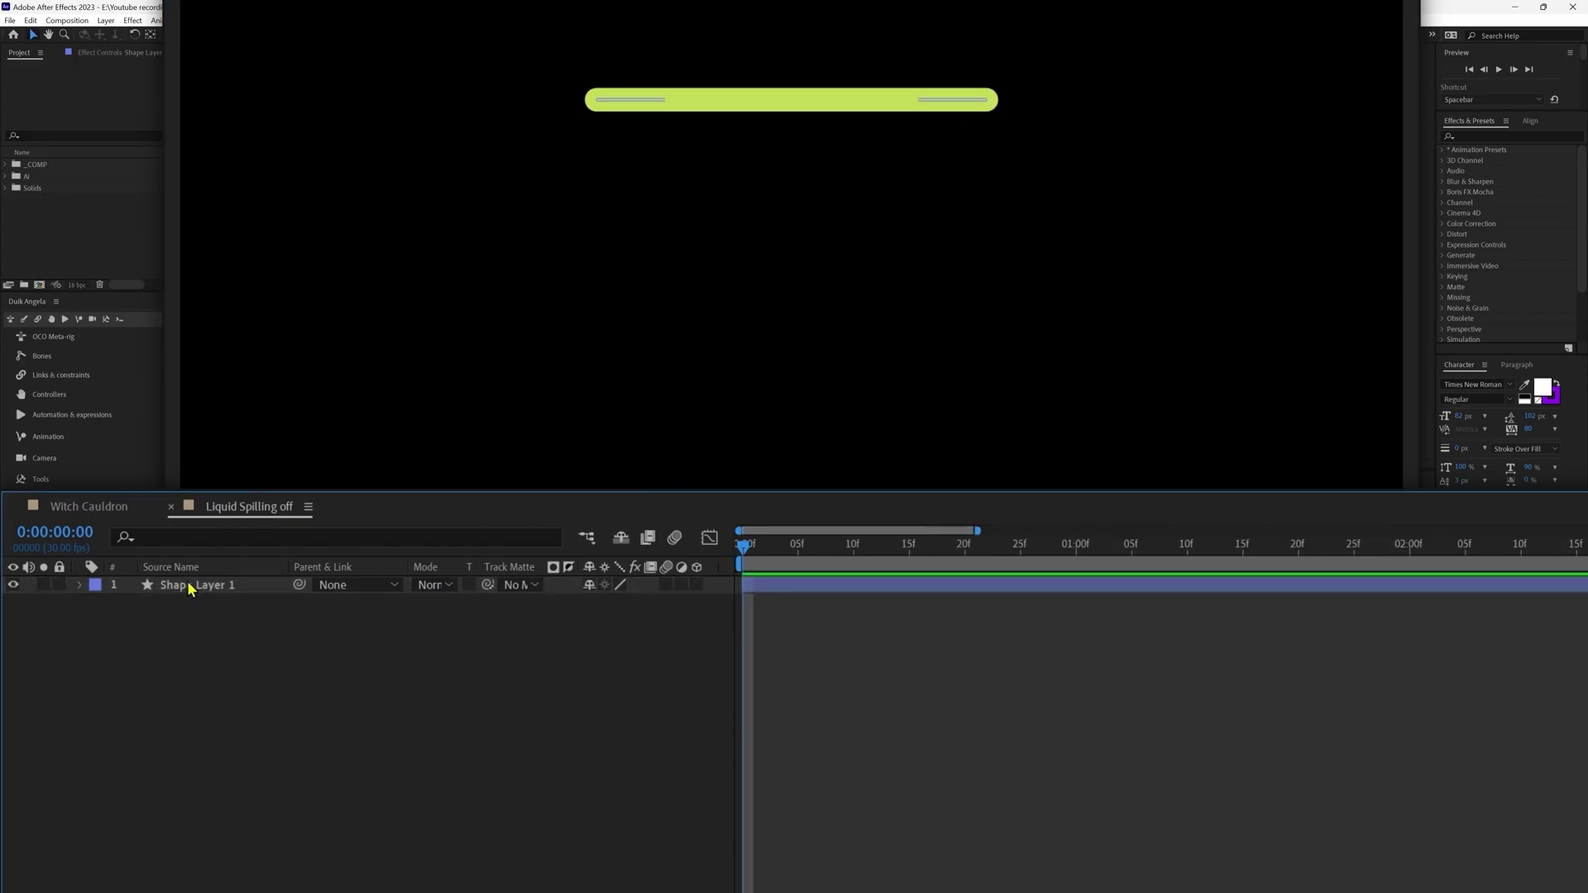
pyautogui.click(186, 584)
pyautogui.click(95, 604)
pyautogui.click(116, 620)
pyautogui.click(134, 638)
pyautogui.click(166, 655)
# Add a Path keyframe at frame 25, and at frame 0 collapse the line's endpoints together into a dot near its middle.
pyautogui.click(70, 542)
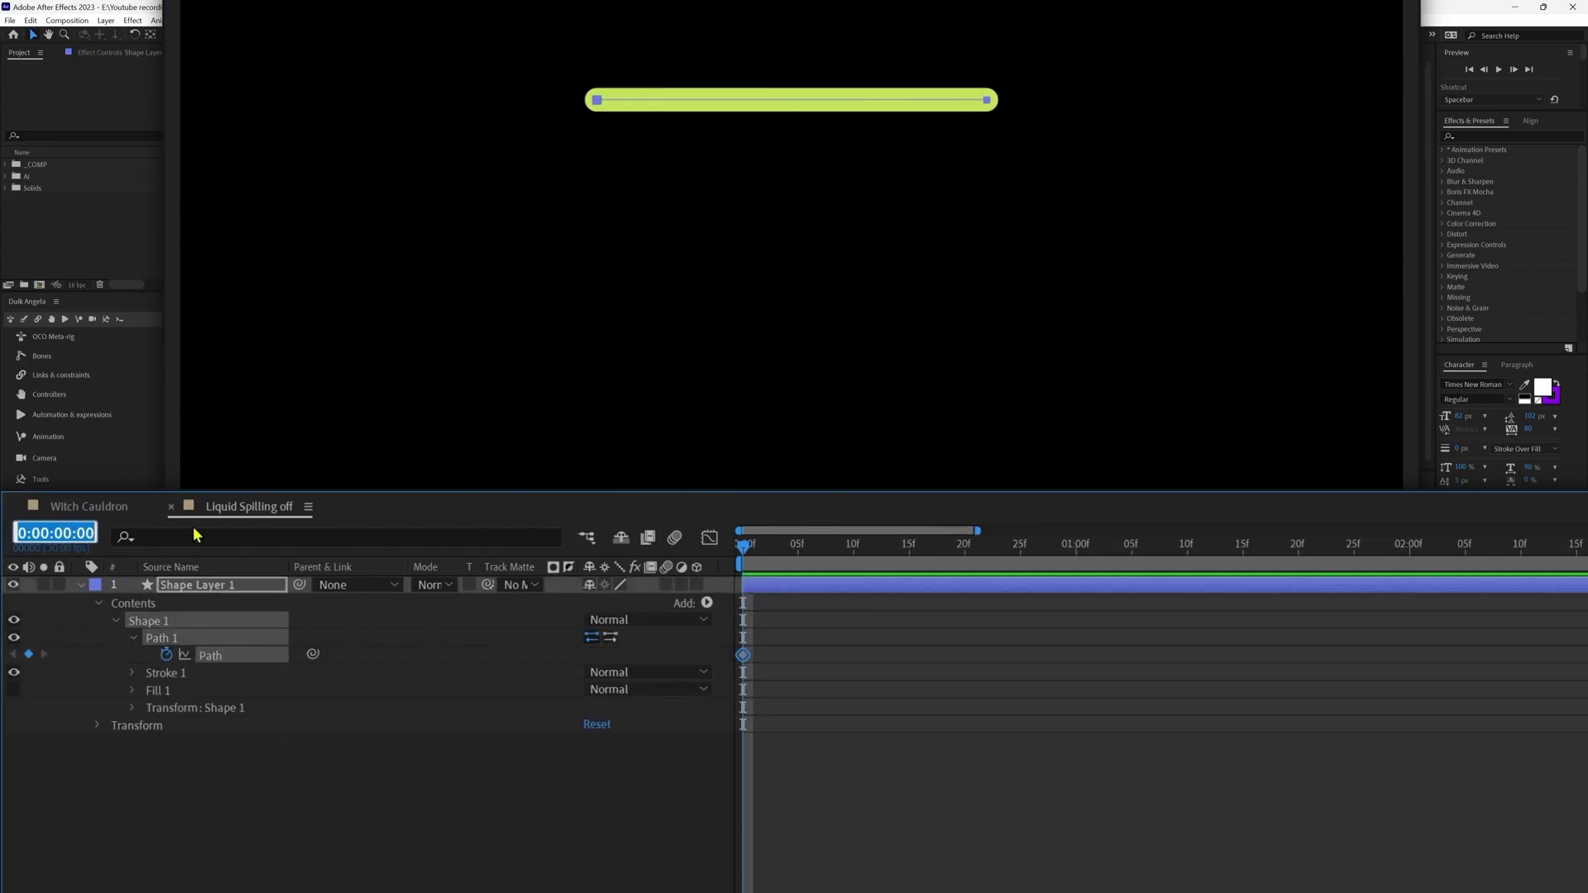
pyautogui.write('+25')
pyautogui.press('Return')
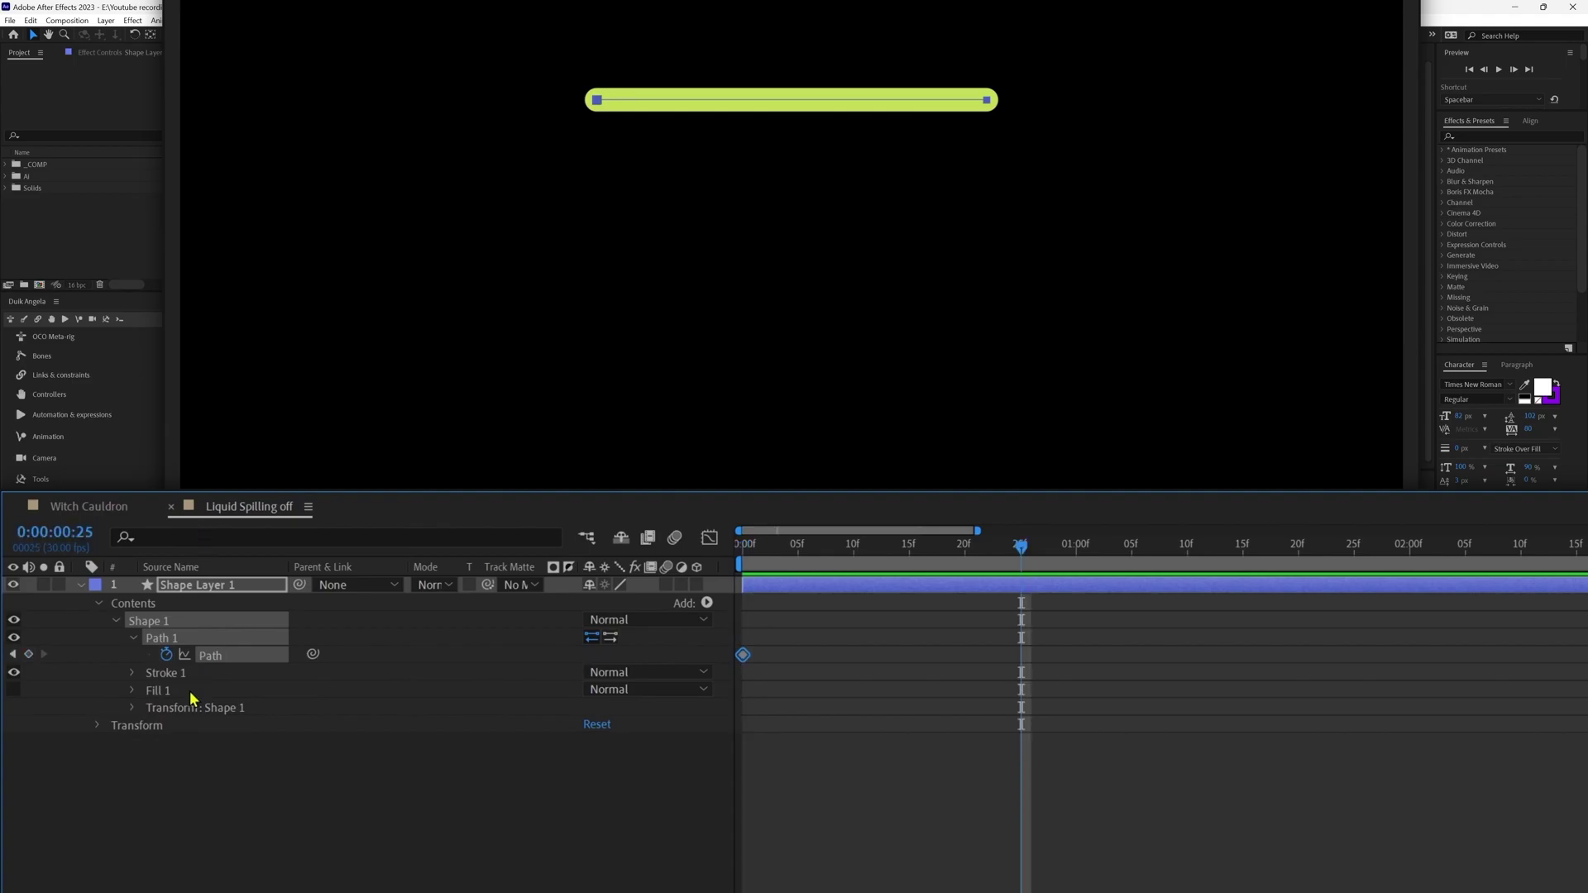
pyautogui.press('Home')
pyautogui.moveTo(987, 100); pyautogui.dragTo(813, 100)
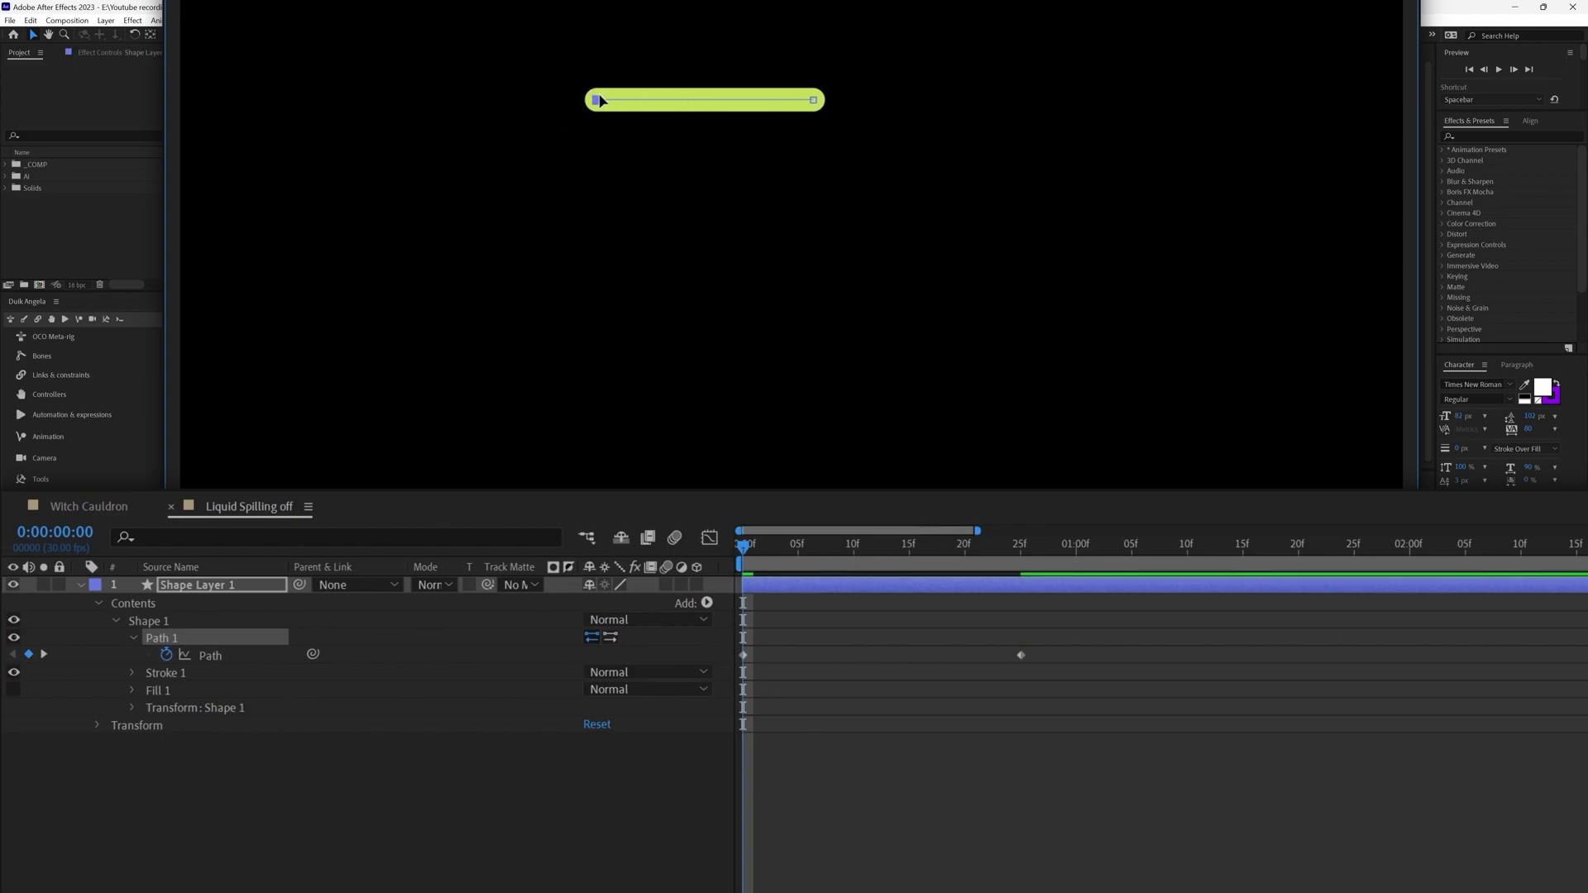
pyautogui.moveTo(600, 100); pyautogui.dragTo(806, 100)
# Ease both Path keyframes of Shape Layer 1 and adjust their curve handles in the graph editor.
pyautogui.moveTo(1055, 631); pyautogui.dragTo(726, 678)
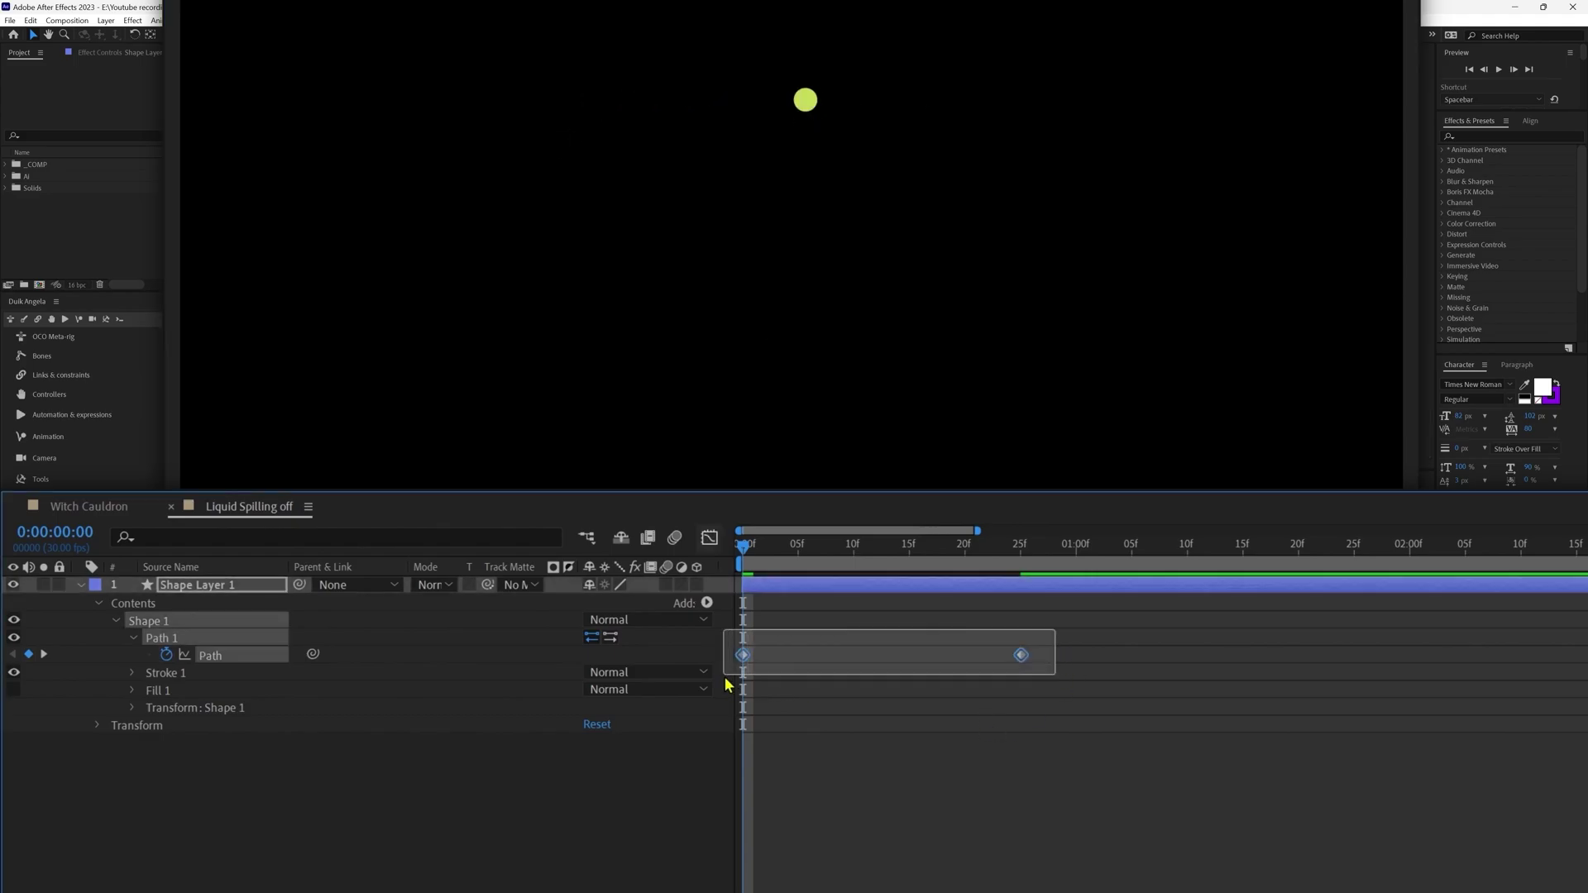
pyautogui.click(708, 539)
pyautogui.moveTo(1026, 788); pyautogui.dragTo(981, 788)
pyautogui.moveTo(1268, 787); pyautogui.dragTo(1200, 787)
# At frame 15, draw a vertical green line on a new shape layer, running straight down from the horizontal line's middle.
pyautogui.click(924, 211)
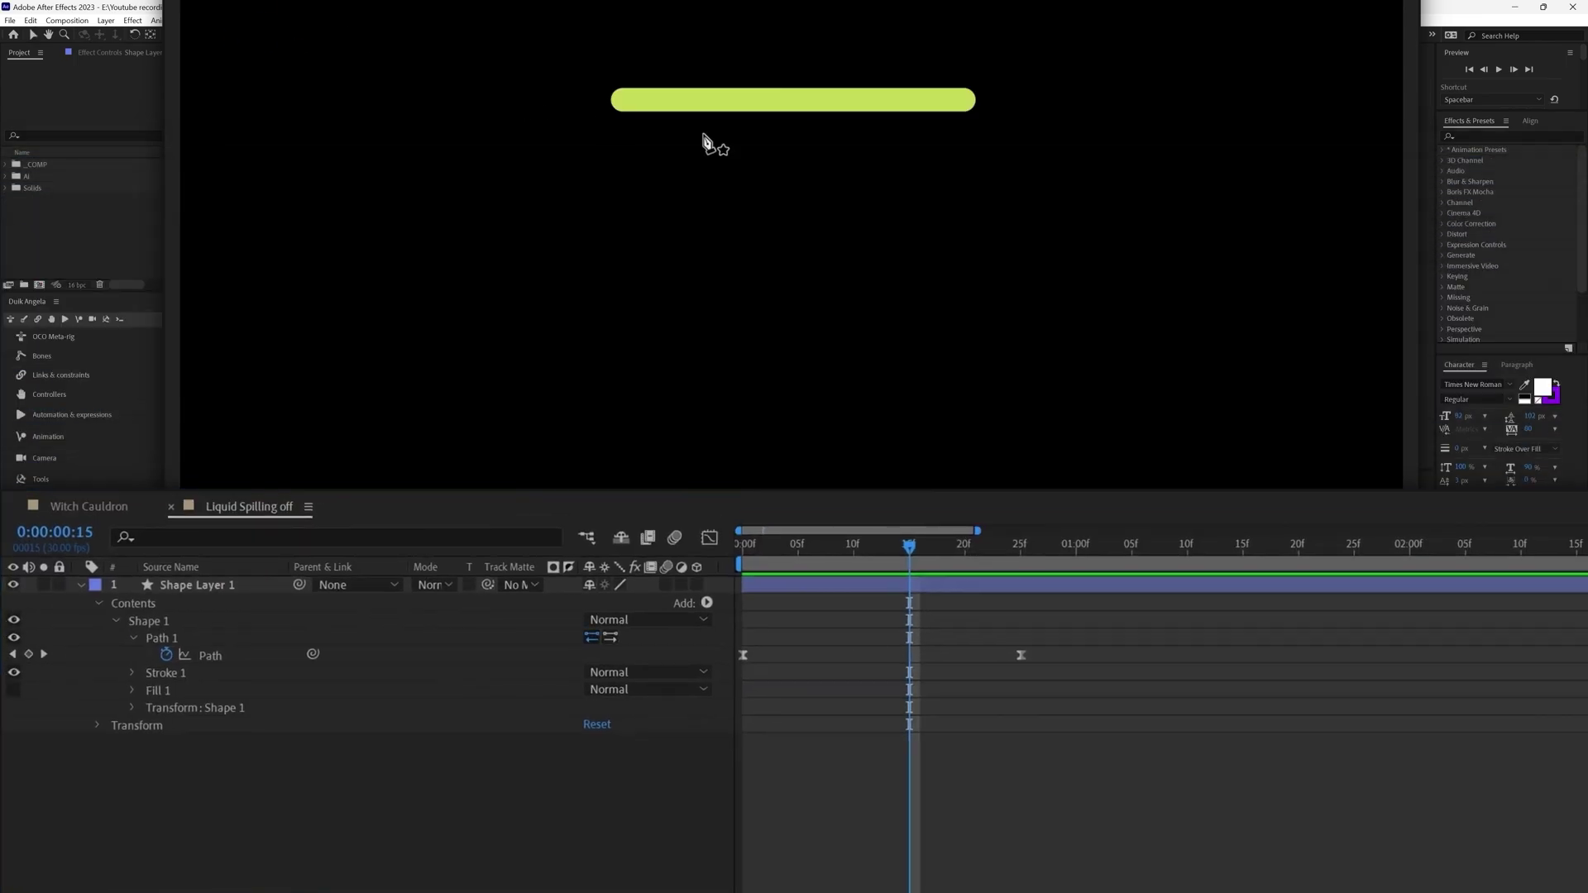
pyautogui.click(797, 100)
pyautogui.scroll(-1, 790, 149)
pyautogui.click(795, 475)
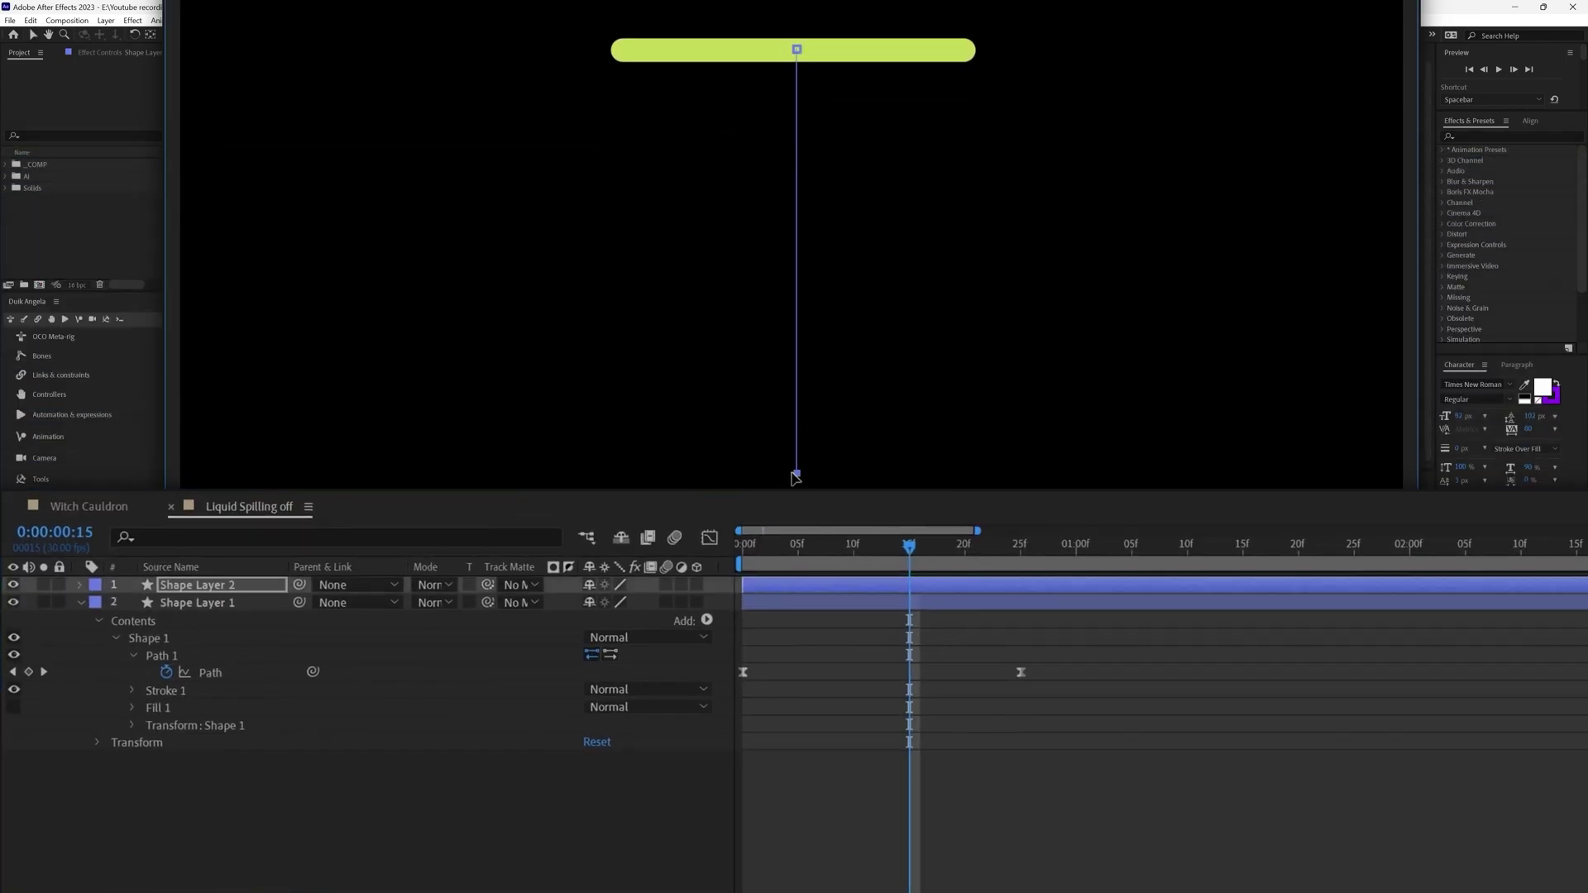
# Add Trim Paths to Shape Layer 2 and keyframe its Start, End and Offset at frame 15.
pyautogui.click(79, 585)
pyautogui.click(707, 605)
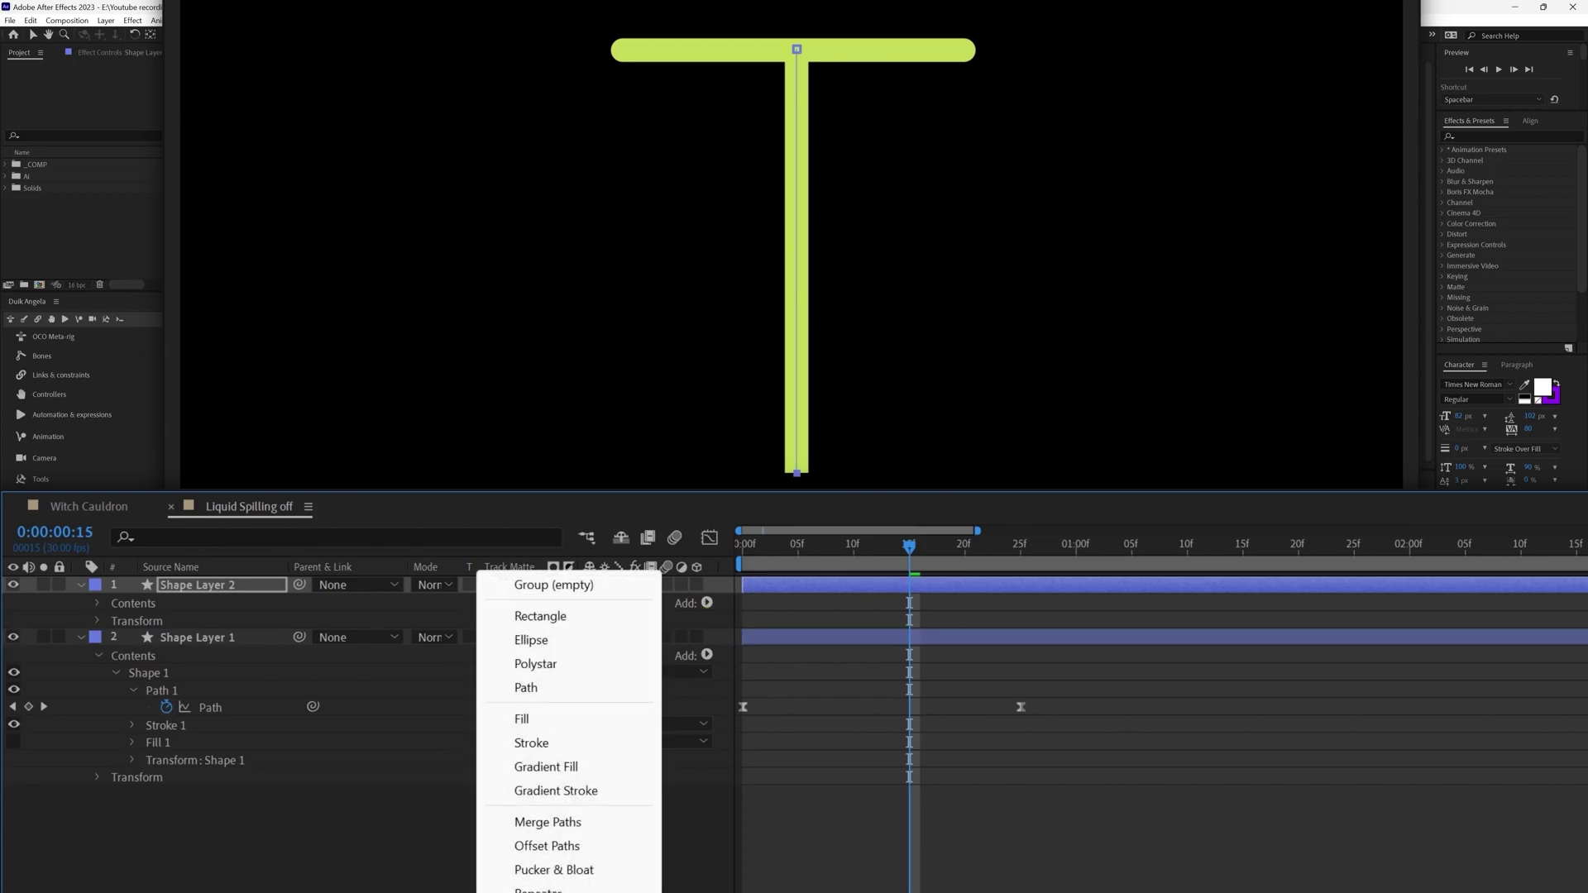
pyautogui.click(513, 885)
pyautogui.click(166, 672)
pyautogui.click(166, 689)
pyautogui.click(167, 707)
pyautogui.click(1074, 665)
# Set Shape Layer 2's Trim Paths End to 0% at frame 15.
pyautogui.click(595, 689)
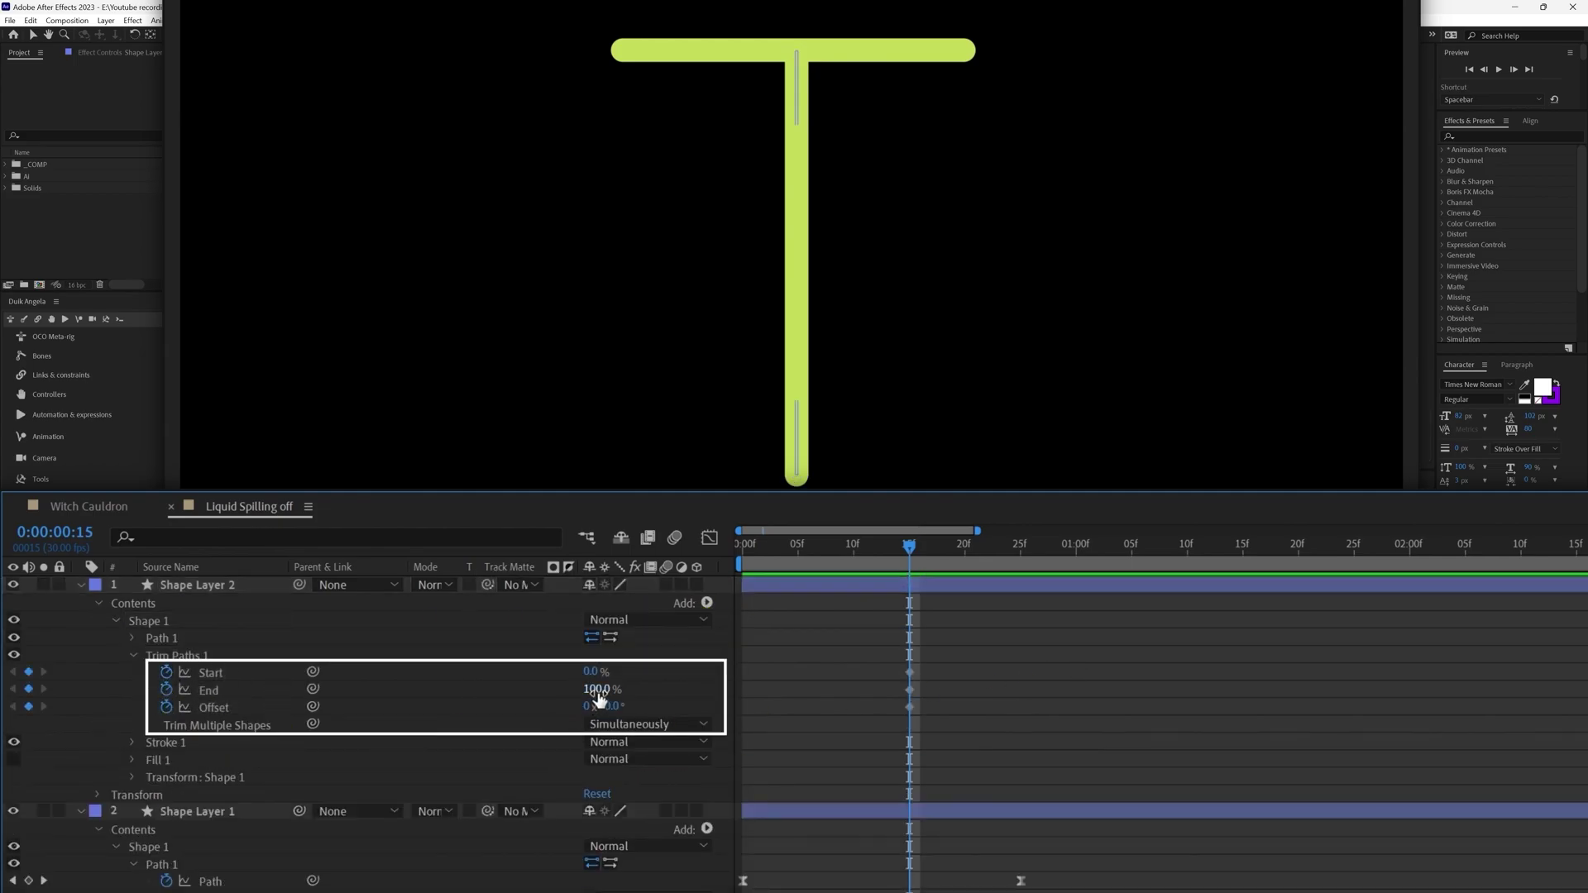
pyautogui.write('10')
pyautogui.press('Return')
pyautogui.press('F2')
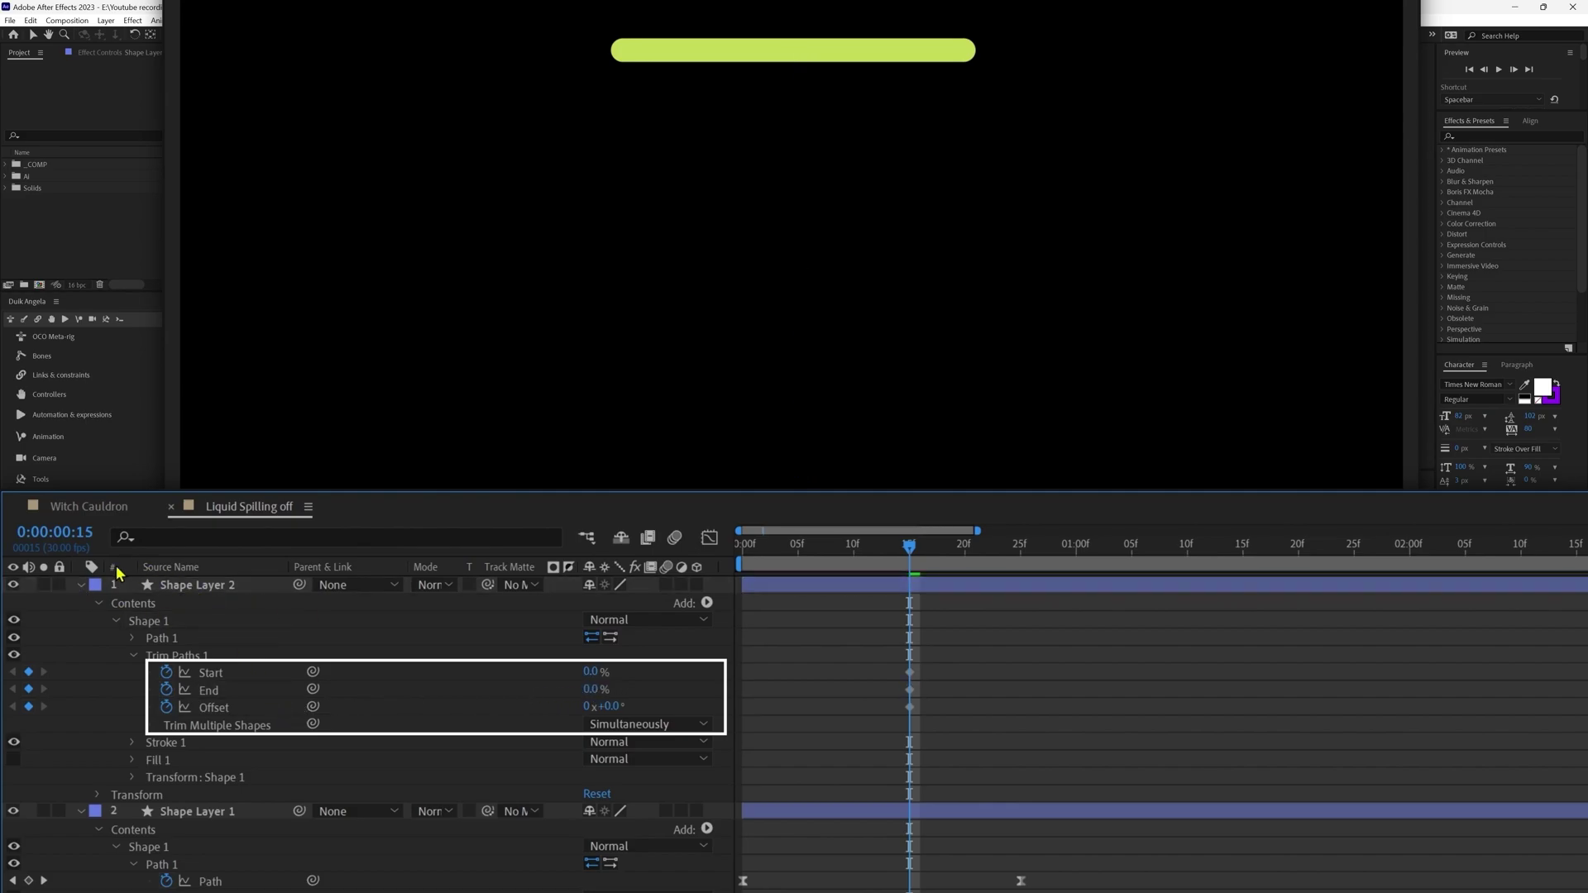
# Twelve frames further on, at frame 27, set the Trim Paths End to 44% and add a Start keyframe.
pyautogui.click(72, 540)
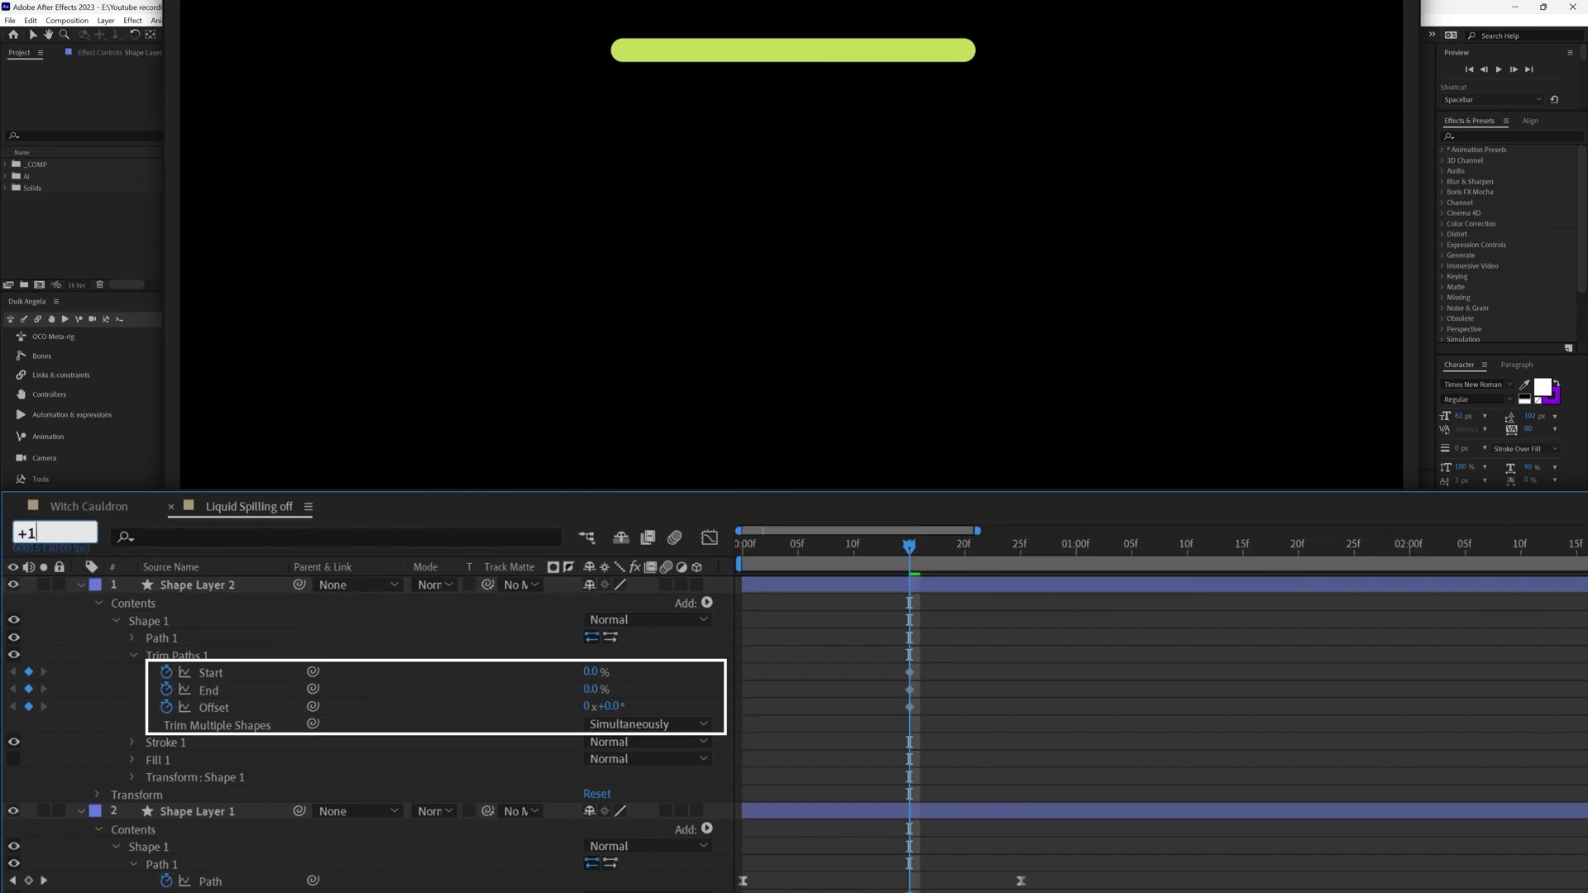
pyautogui.write('+12')
pyautogui.press('Return')
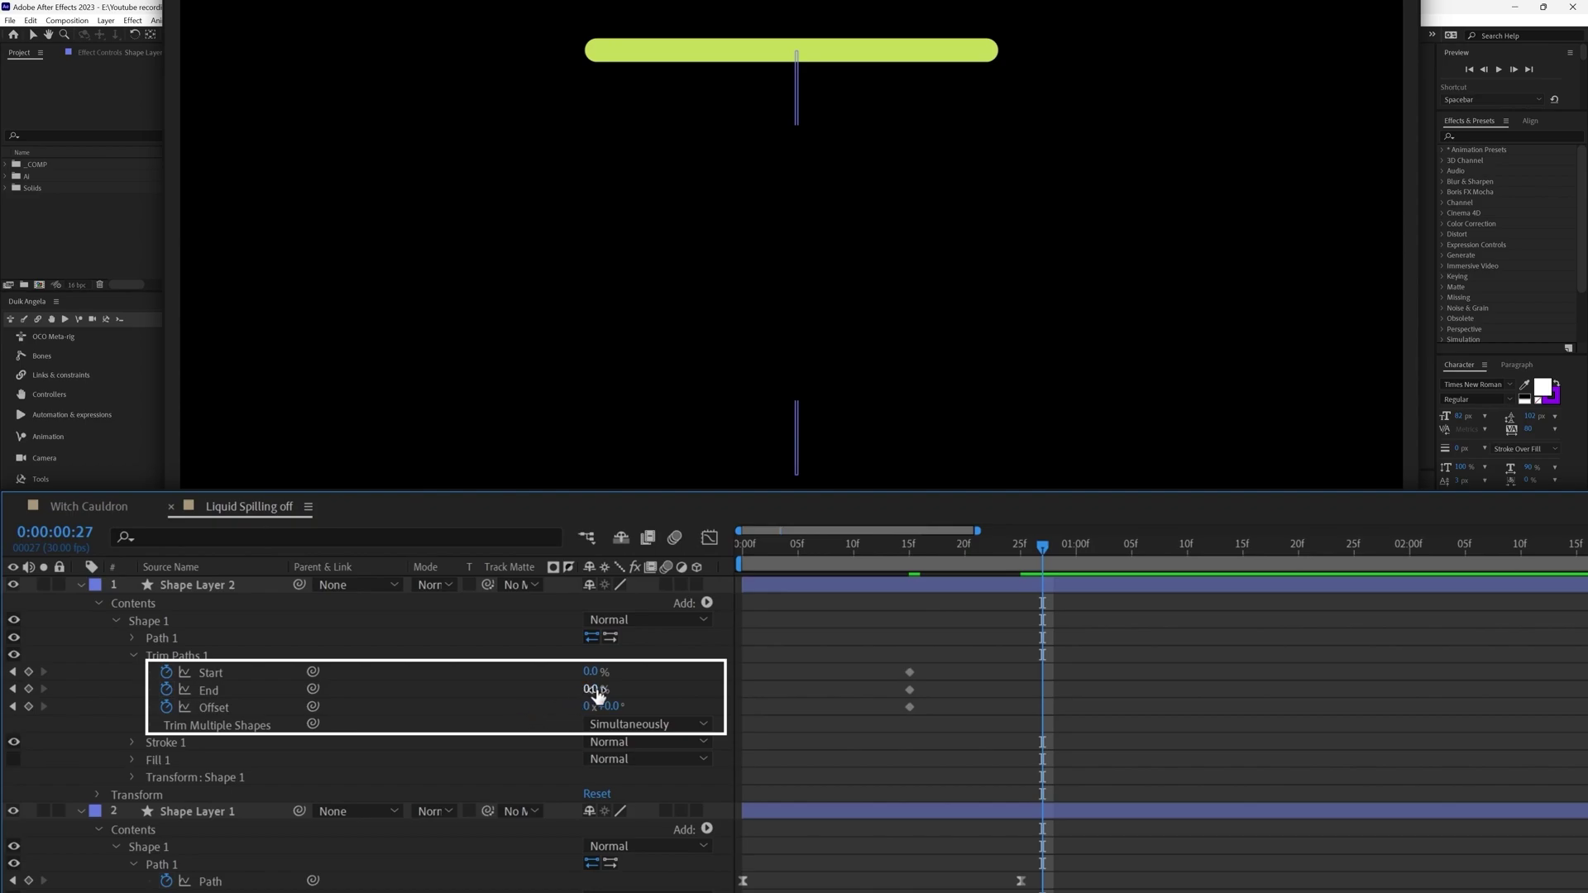
pyautogui.moveTo(595, 691); pyautogui.dragTo(660, 706)
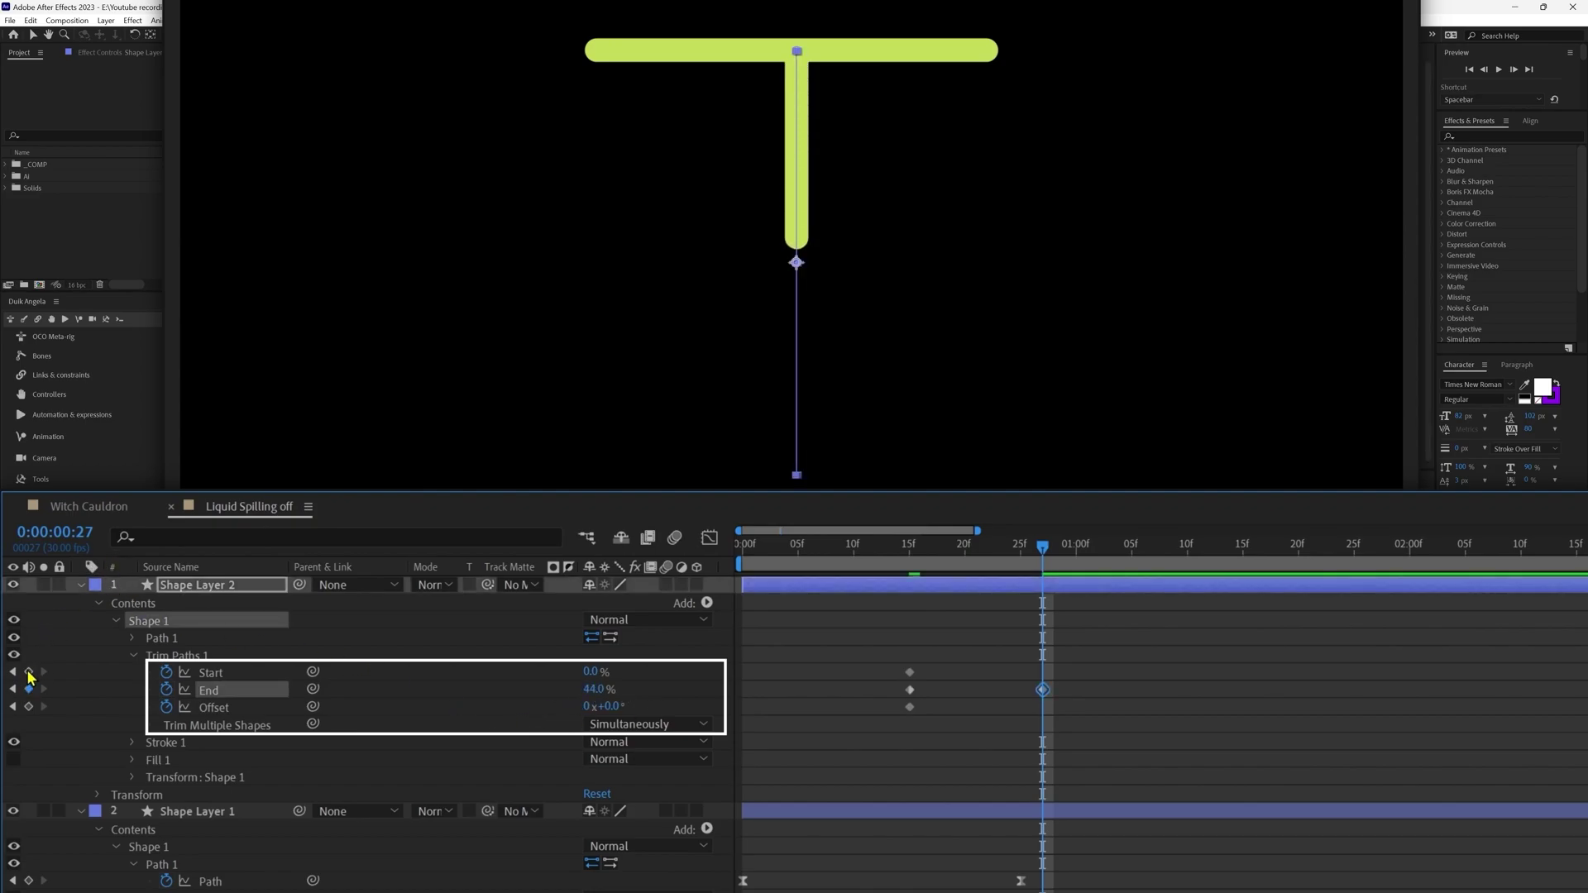
pyautogui.click(29, 672)
# Eight frames further on, at 0:00:01:05, set the Trim Paths Offset to 189° and Start to 44%.
pyautogui.click(75, 533)
pyautogui.write('+')
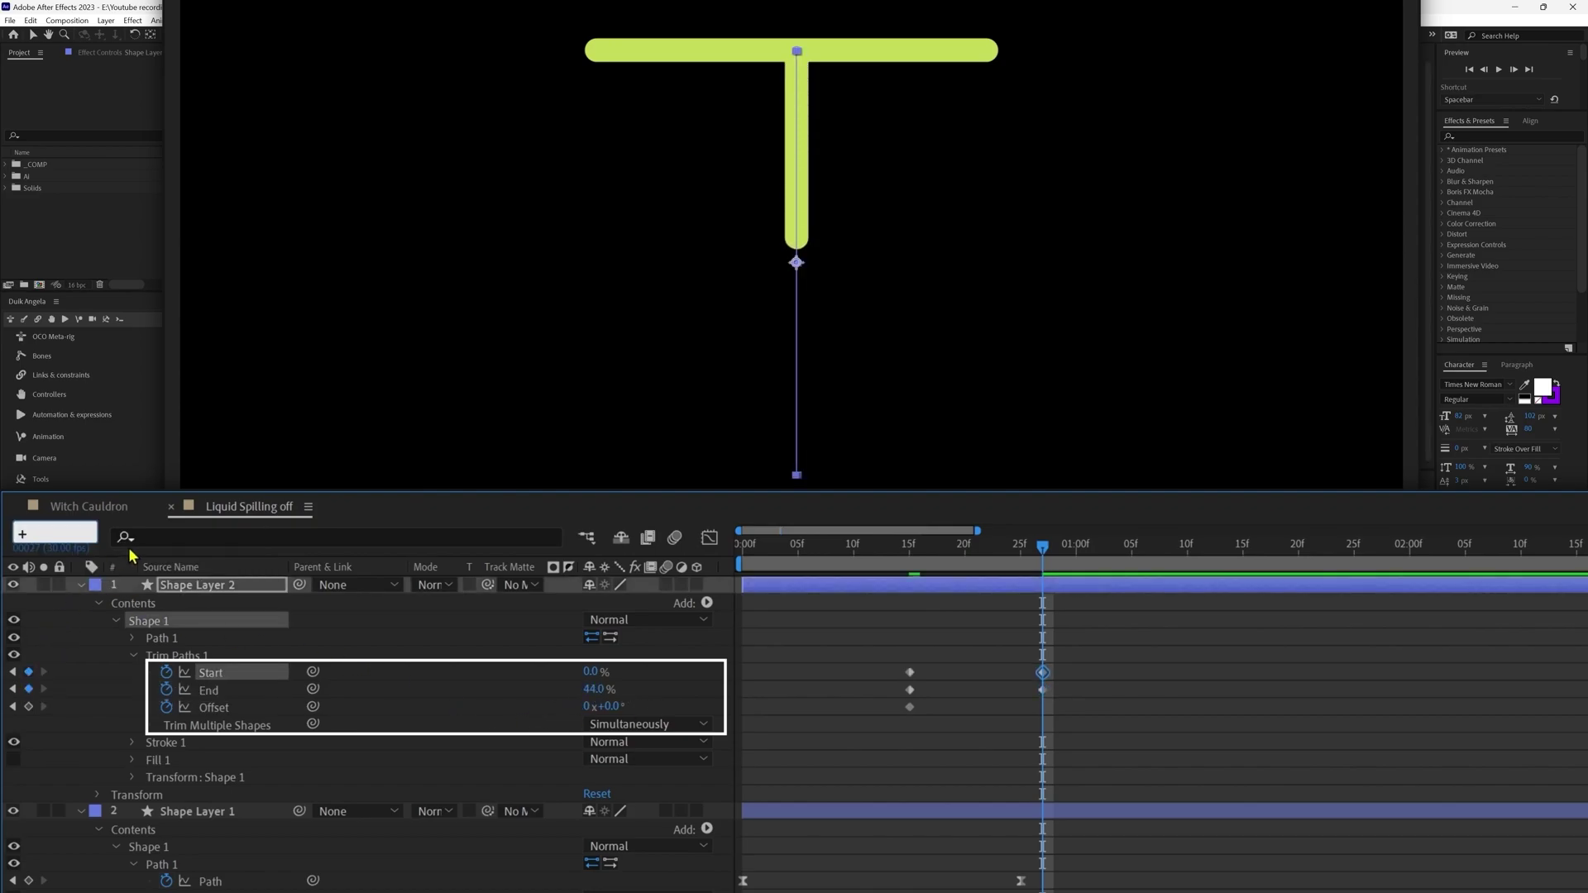
pyautogui.write('8')
pyautogui.press('Return')
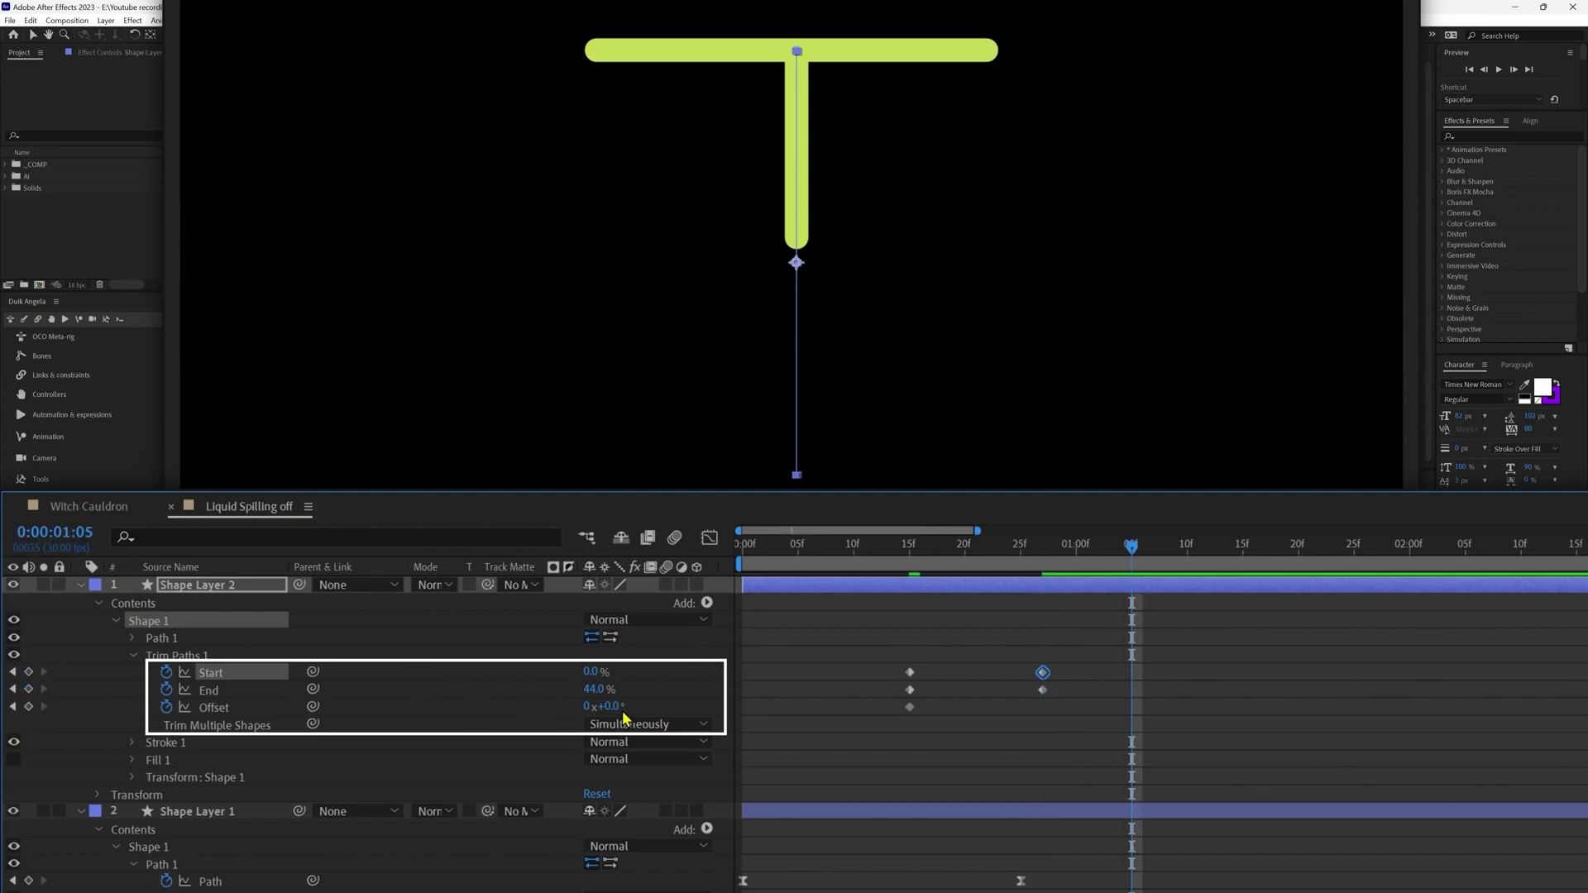
pyautogui.moveTo(616, 706); pyautogui.dragTo(680, 708)
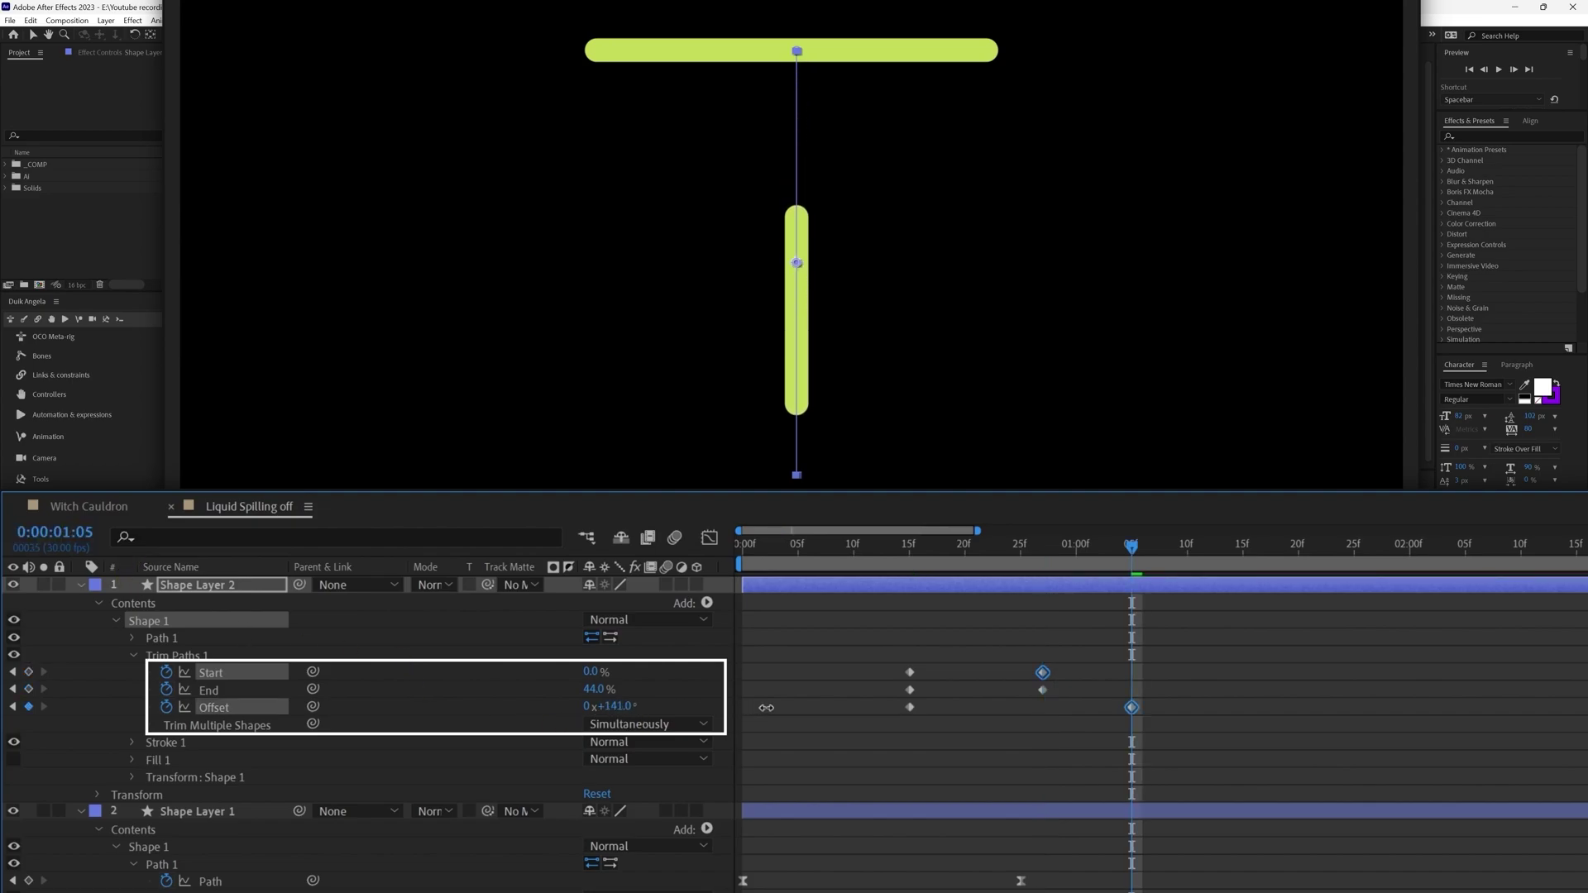
pyautogui.click(810, 707)
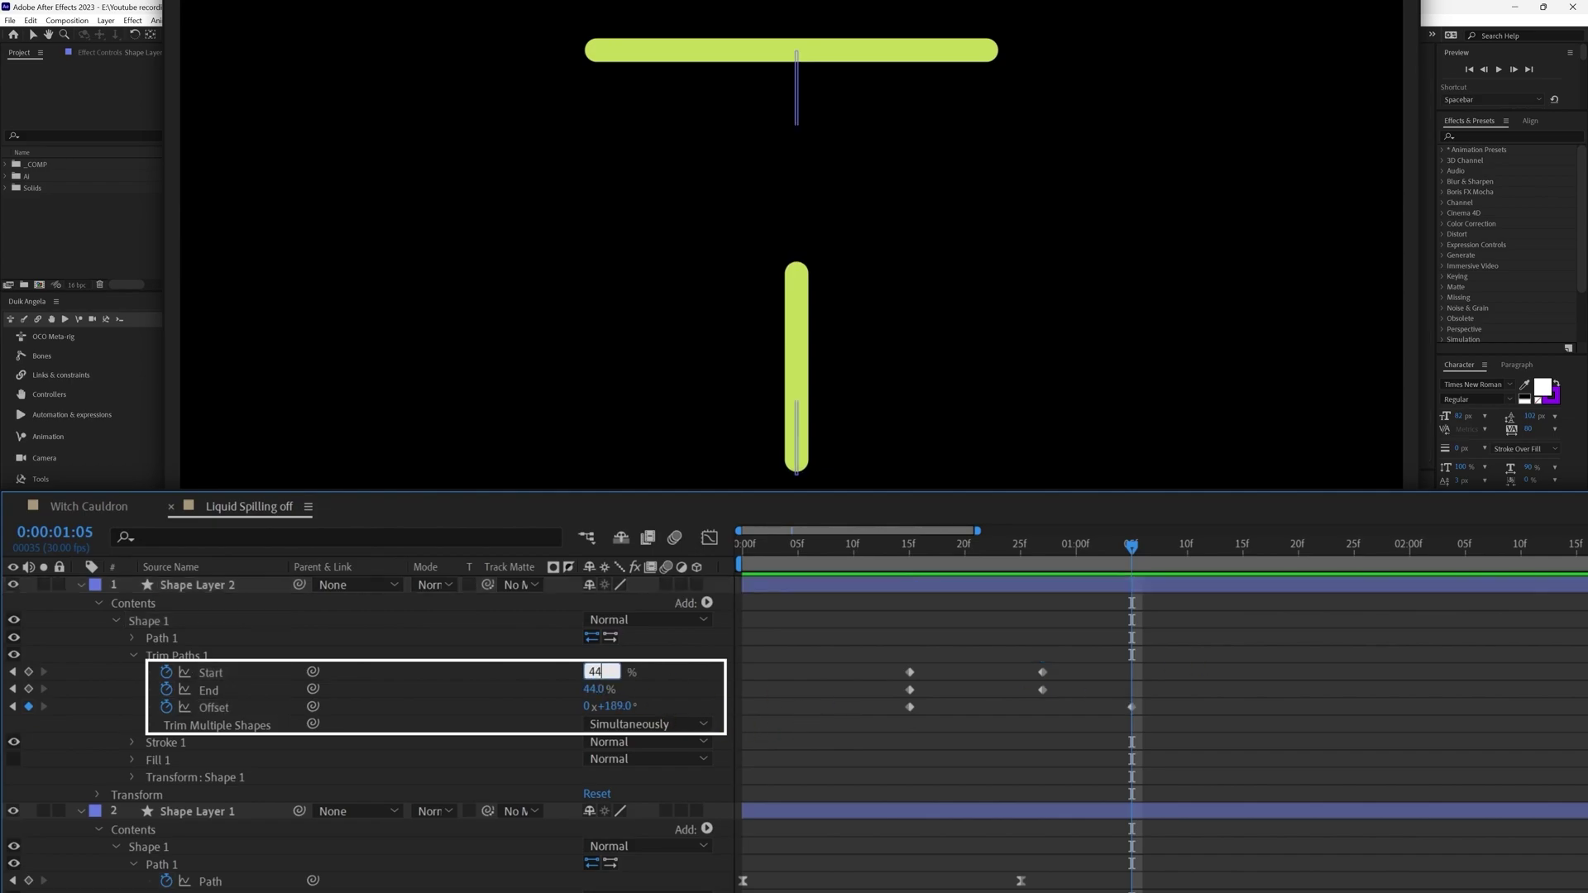
pyautogui.press('Return')
# Ease all Trim Paths keyframes and shift Shape Layer 2 about six frames later in time.
pyautogui.moveTo(1198, 647); pyautogui.dragTo(893, 736)
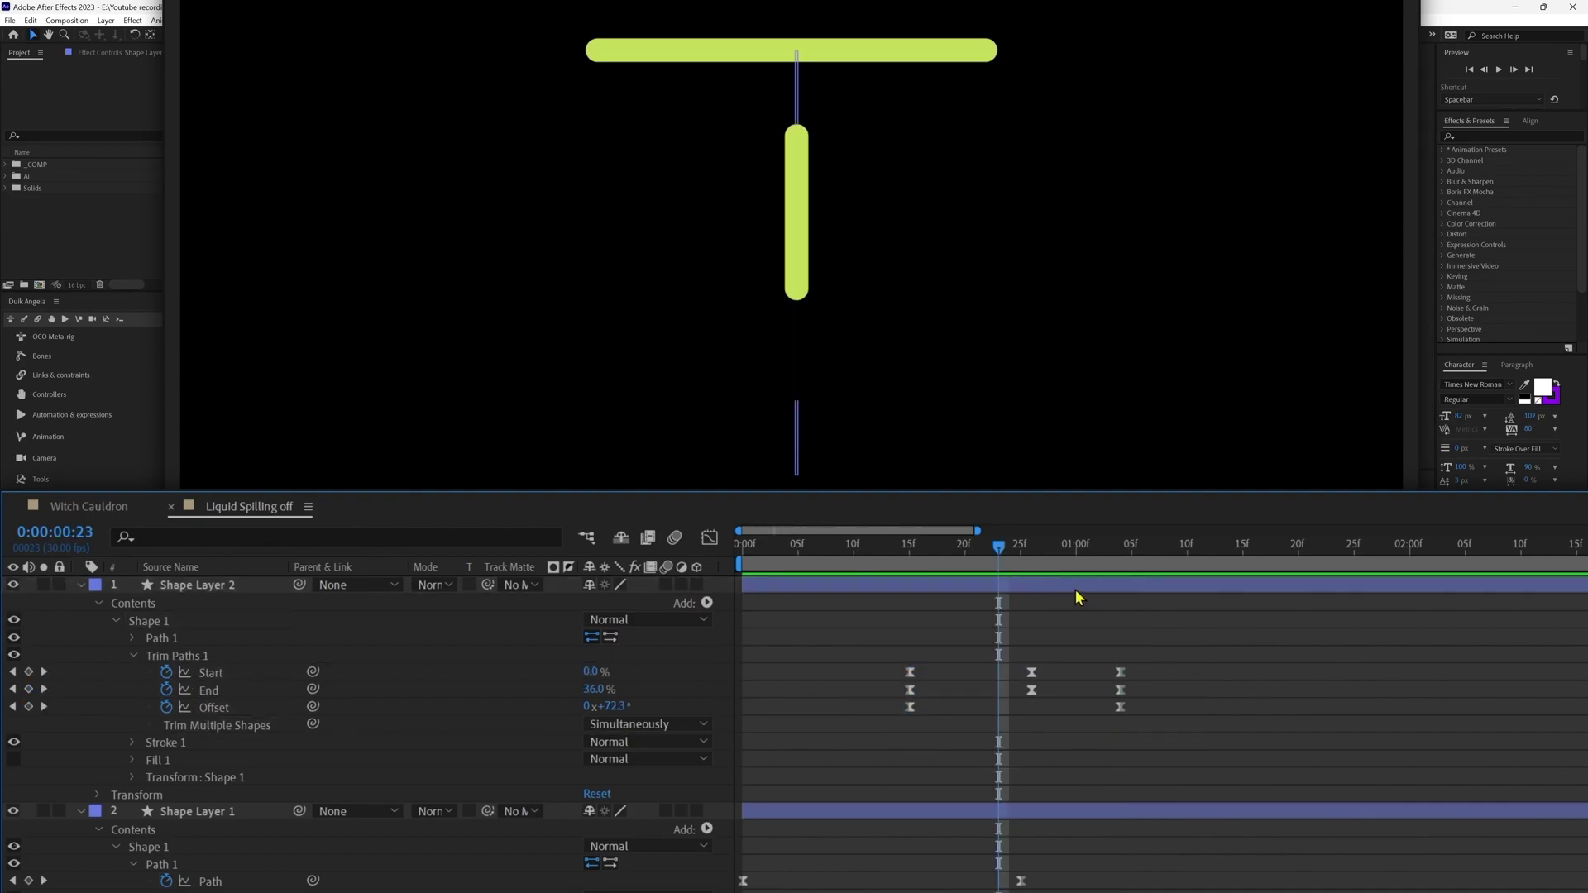
pyautogui.moveTo(1075, 588); pyautogui.dragTo(1134, 588)
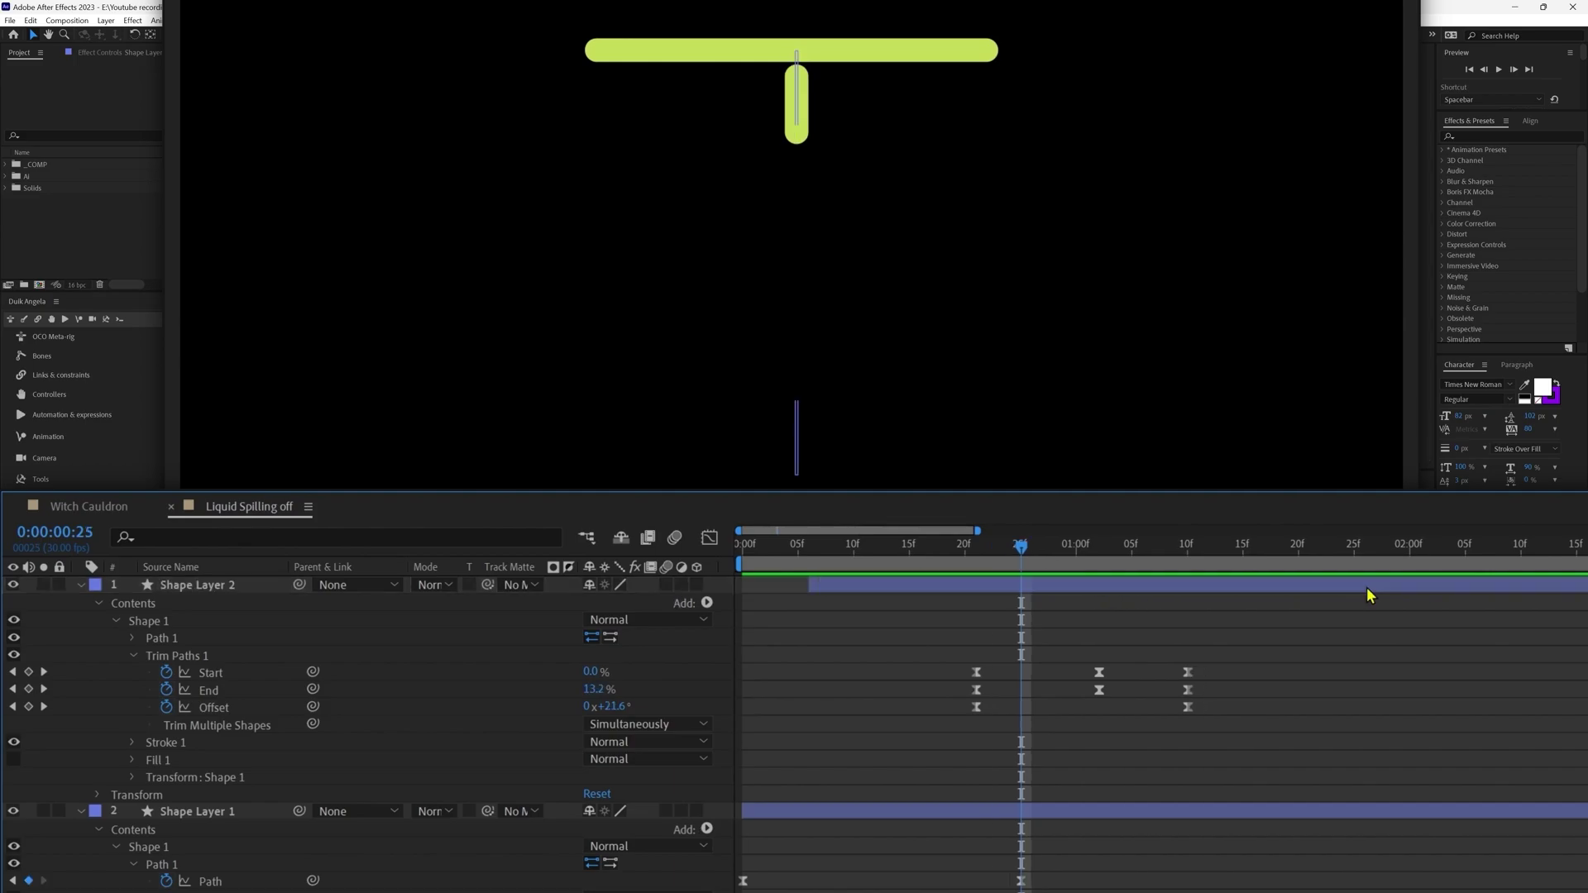
# Duplicate the drip layer twice, place one copy on each side of the original, and stagger the three layers about ten frames apart.
pyautogui.click(1367, 588)
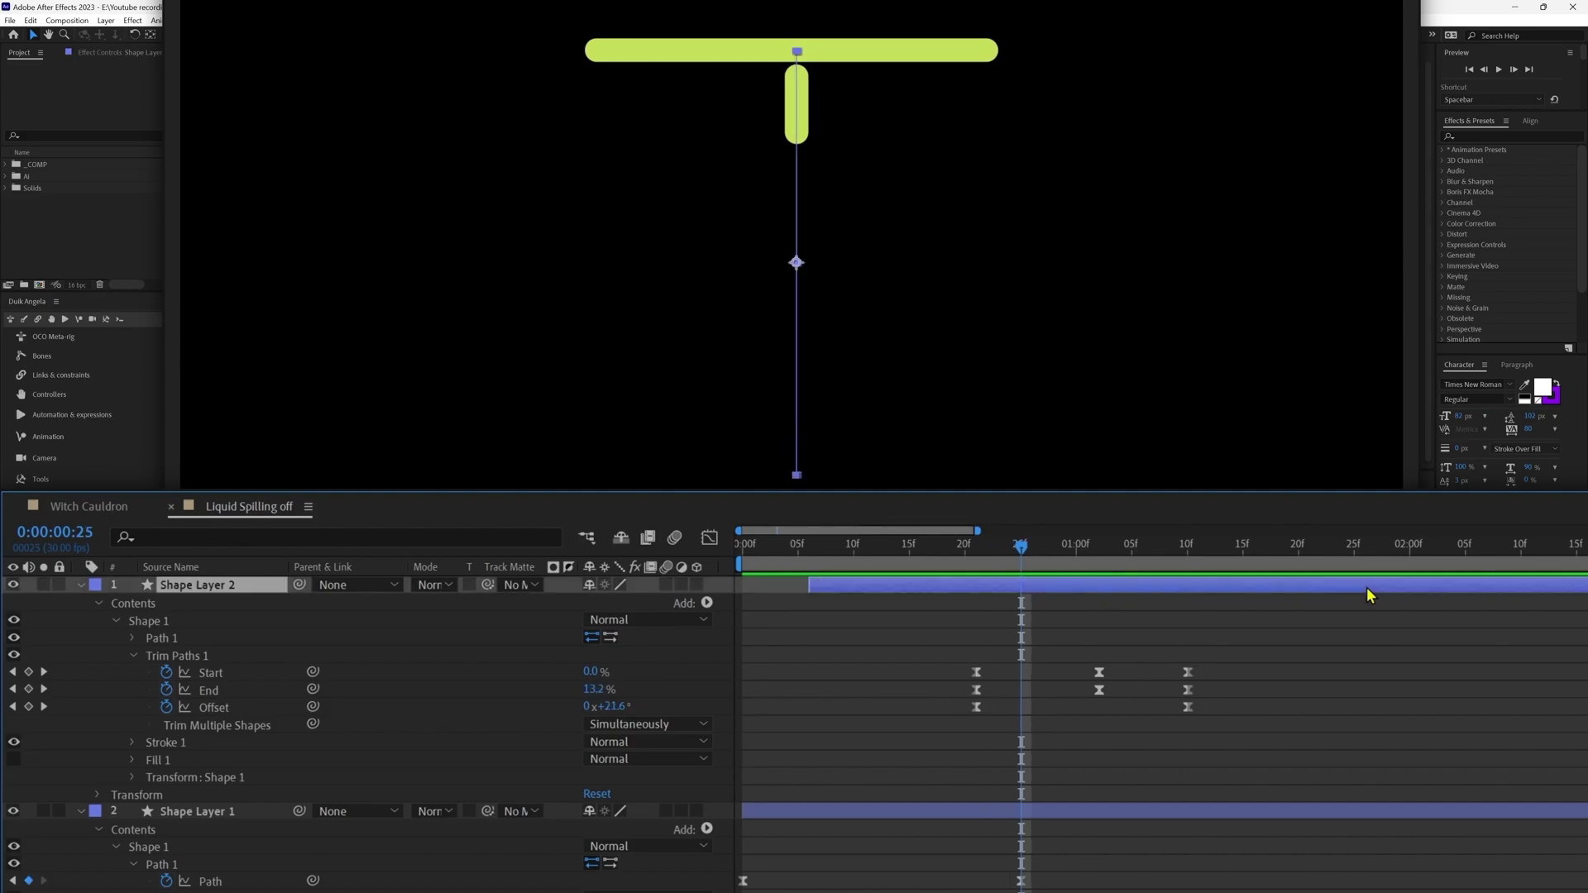
pyautogui.hotkey('ctrl', 'd')
pyautogui.moveTo(796, 263); pyautogui.dragTo(846, 265)
pyautogui.hotkey('ctrl', 'd')
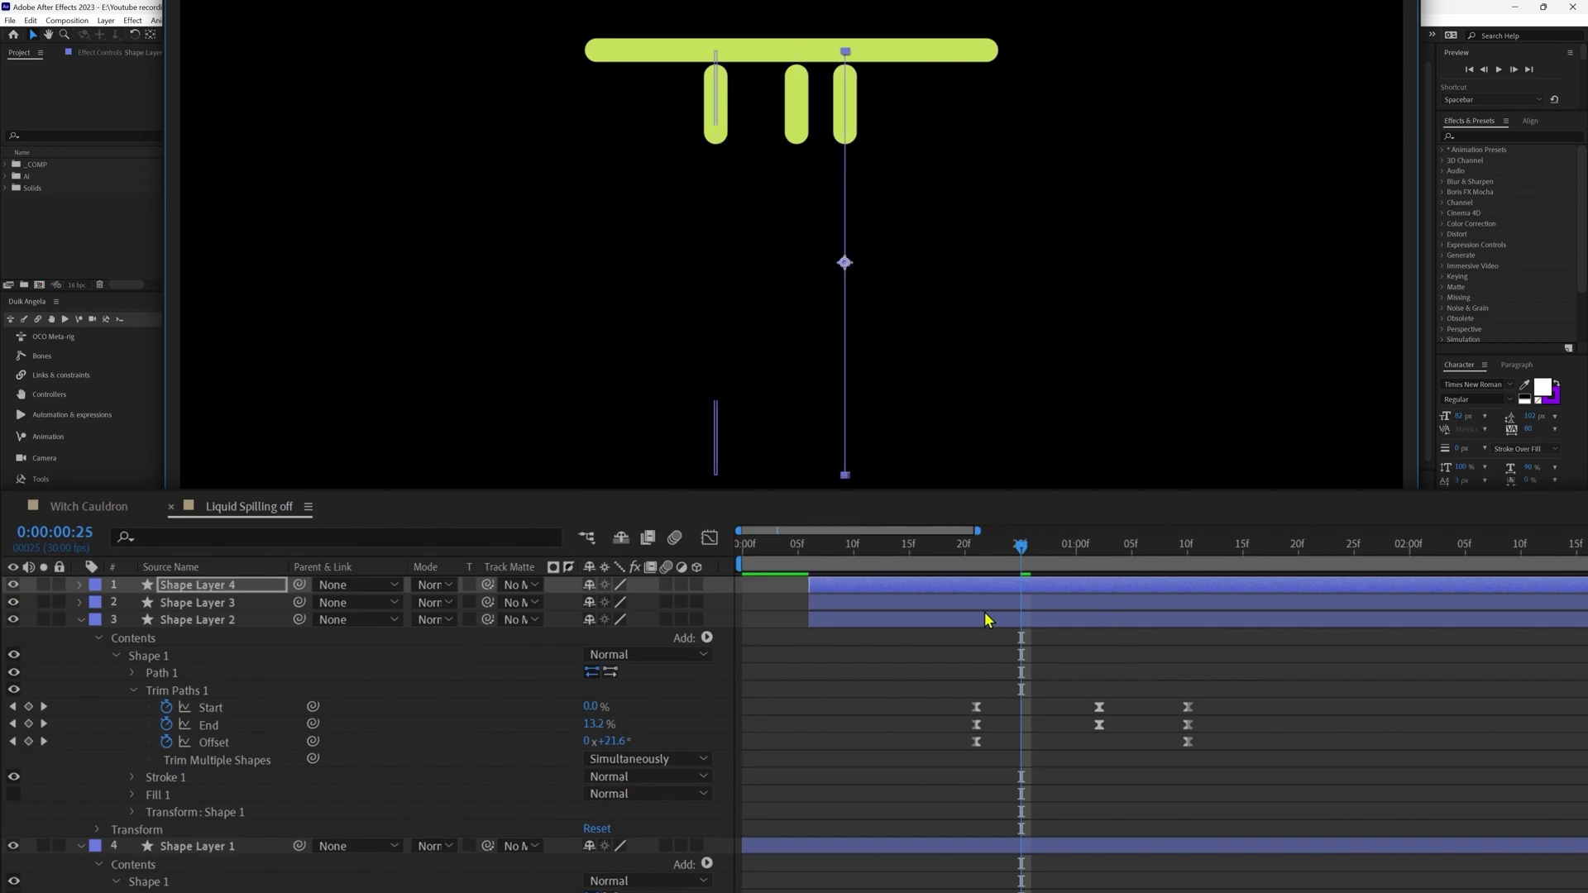
pyautogui.moveTo(945, 633); pyautogui.dragTo(1092, 628)
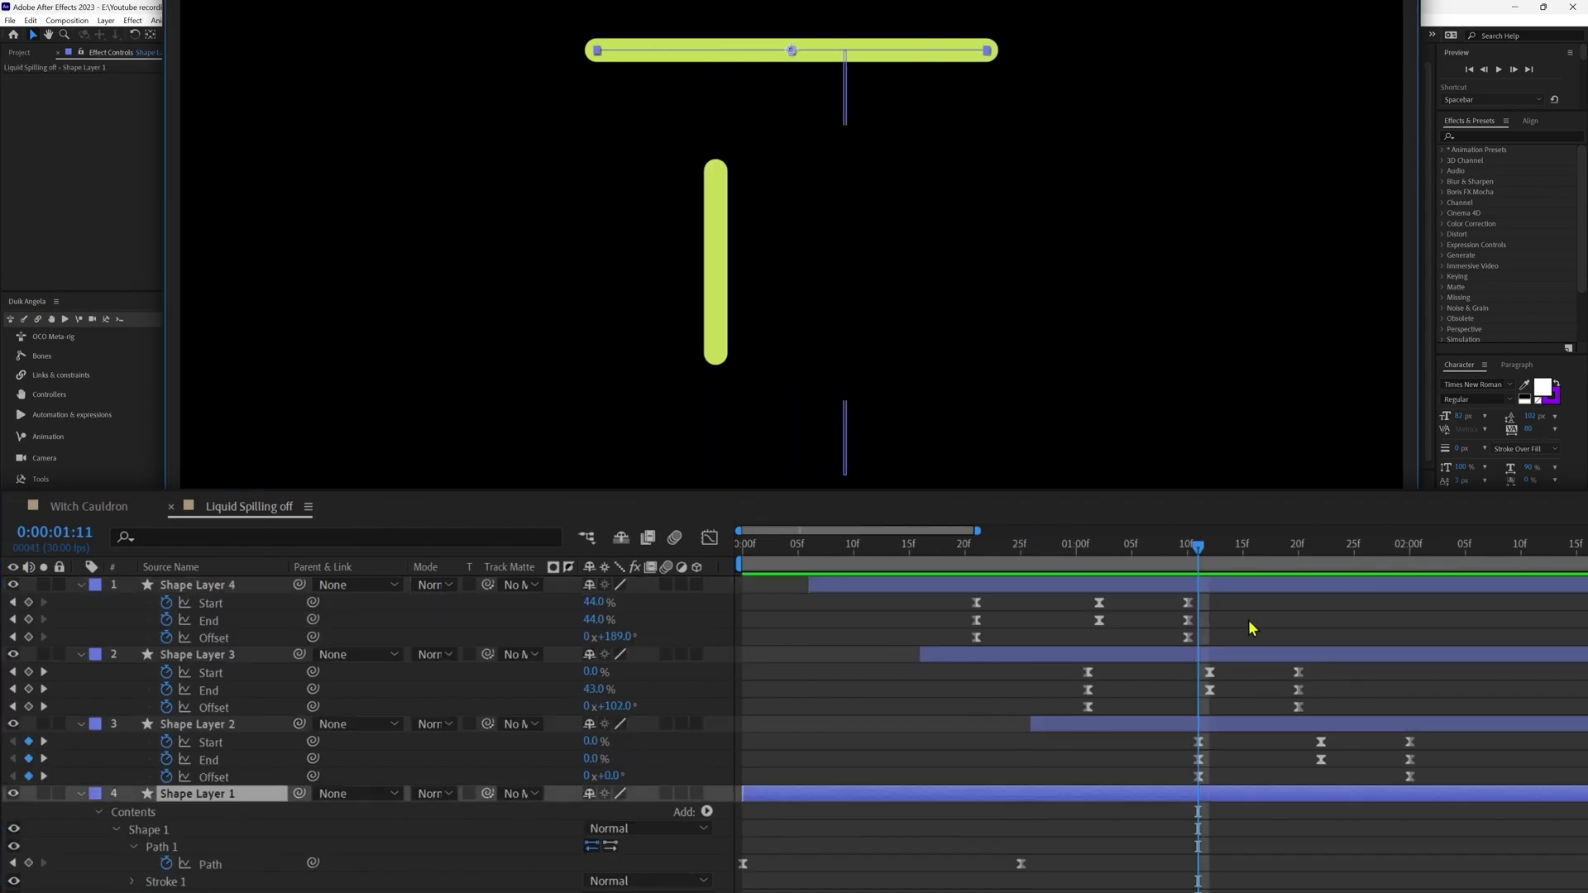
# At 0:00:01:16, collapse Shape Layer 1's line endpoints together into a dot near the line's middle.
pyautogui.moveTo(1200, 548); pyautogui.dragTo(1254, 561)
pyautogui.click(210, 865)
pyautogui.moveTo(987, 51); pyautogui.dragTo(812, 60)
pyautogui.moveTo(597, 50); pyautogui.dragTo(792, 51)
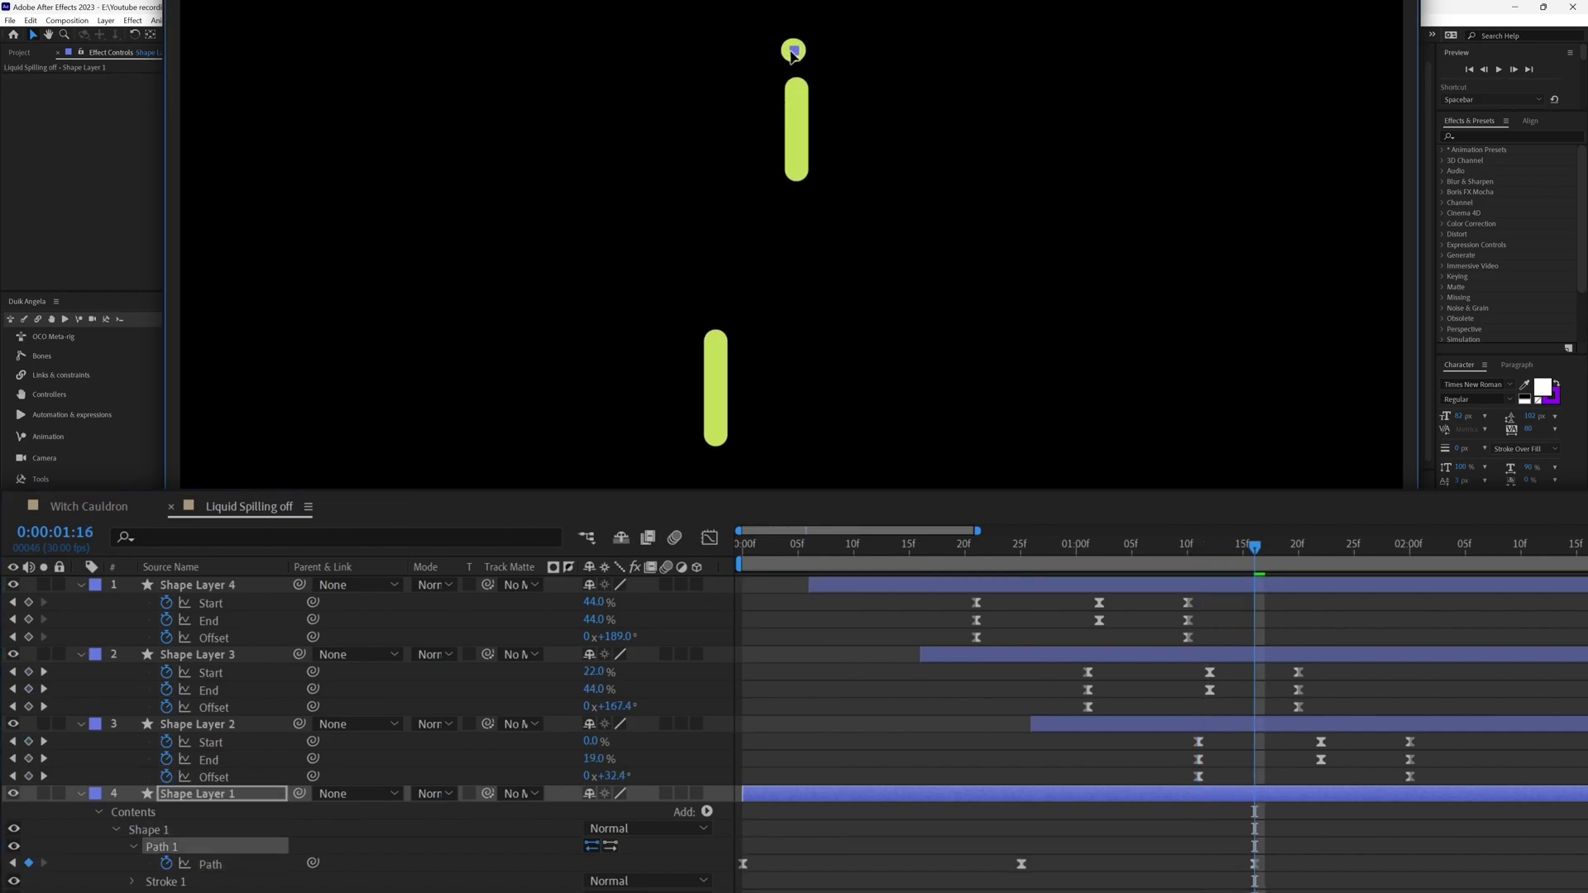
# Move Shape Layer 1's second and last Path keyframes slightly earlier, cut off the layer after the last one, and preview the animation.
pyautogui.moveTo(1021, 865); pyautogui.dragTo(987, 865)
pyautogui.click(1265, 869)
pyautogui.moveTo(1254, 865); pyautogui.dragTo(1232, 864)
pyautogui.moveTo(1254, 549); pyautogui.dragTo(1232, 554)
pyautogui.hotkey('ctrl', 'shift', 'd')
pyautogui.press('Delete')
pyautogui.press('Home')
pyautogui.press('space')
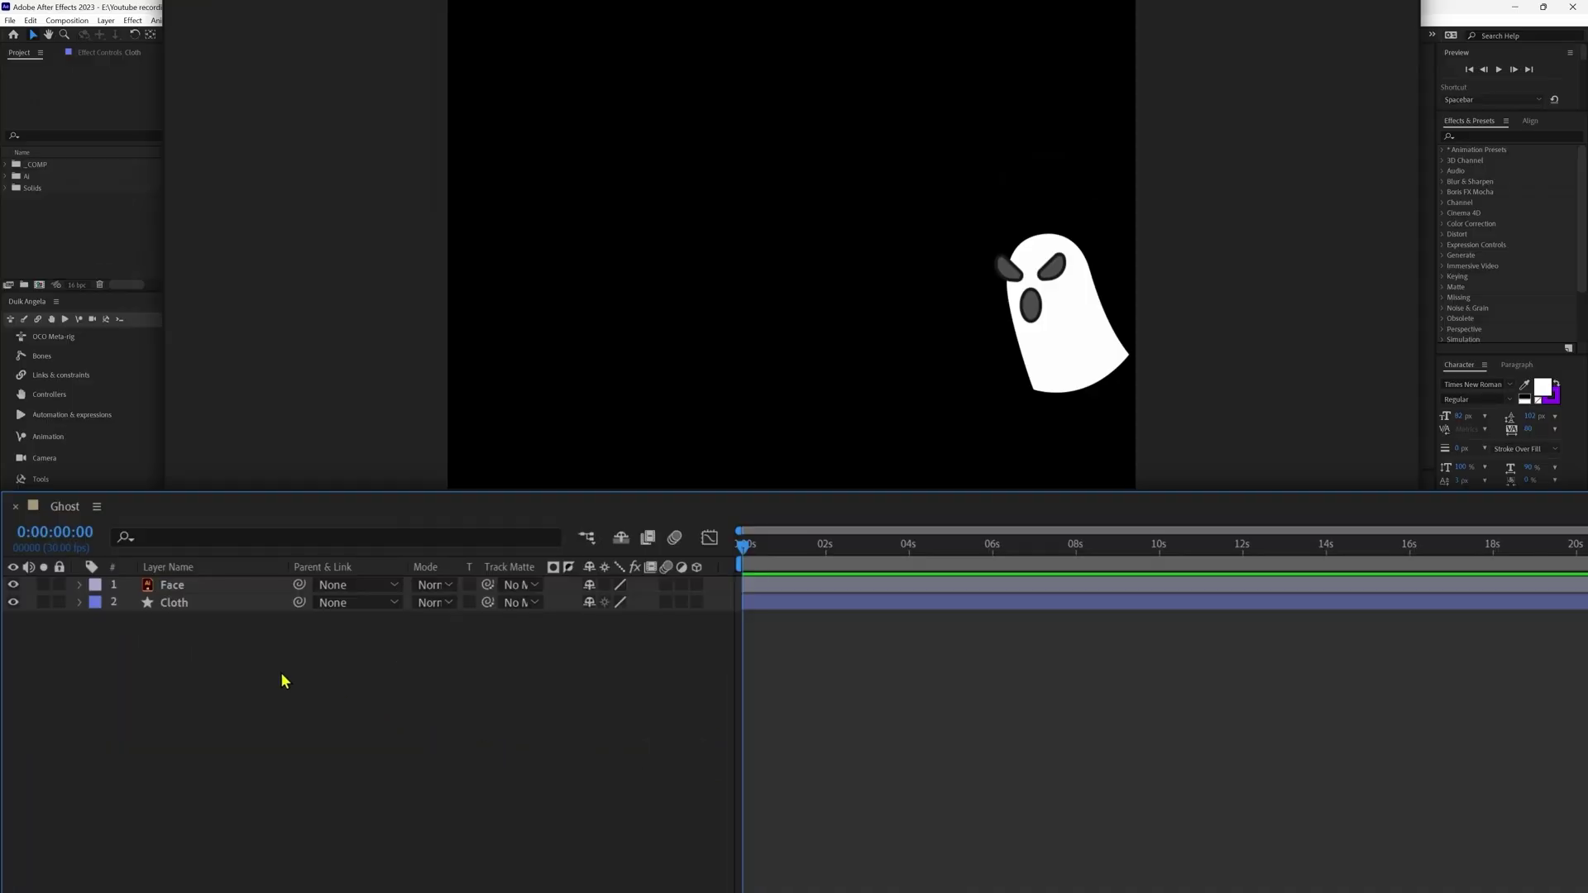
# Parent the Face layer to the Cloth layer in the Ghost composition.
pyautogui.moveTo(228, 660); pyautogui.dragTo(136, 580)
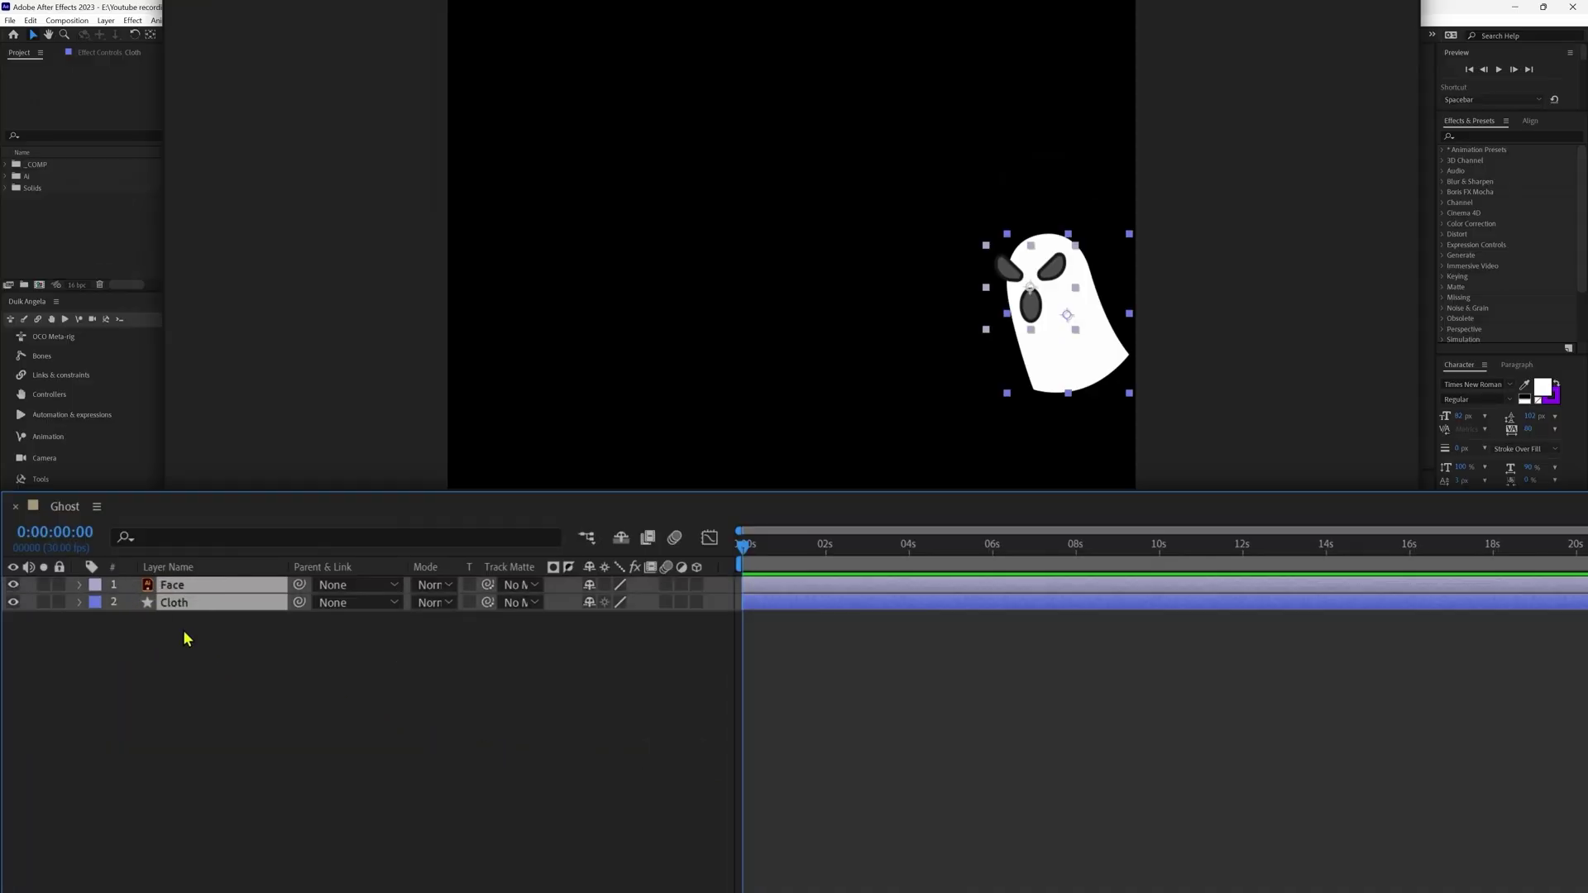
pyautogui.click(237, 647)
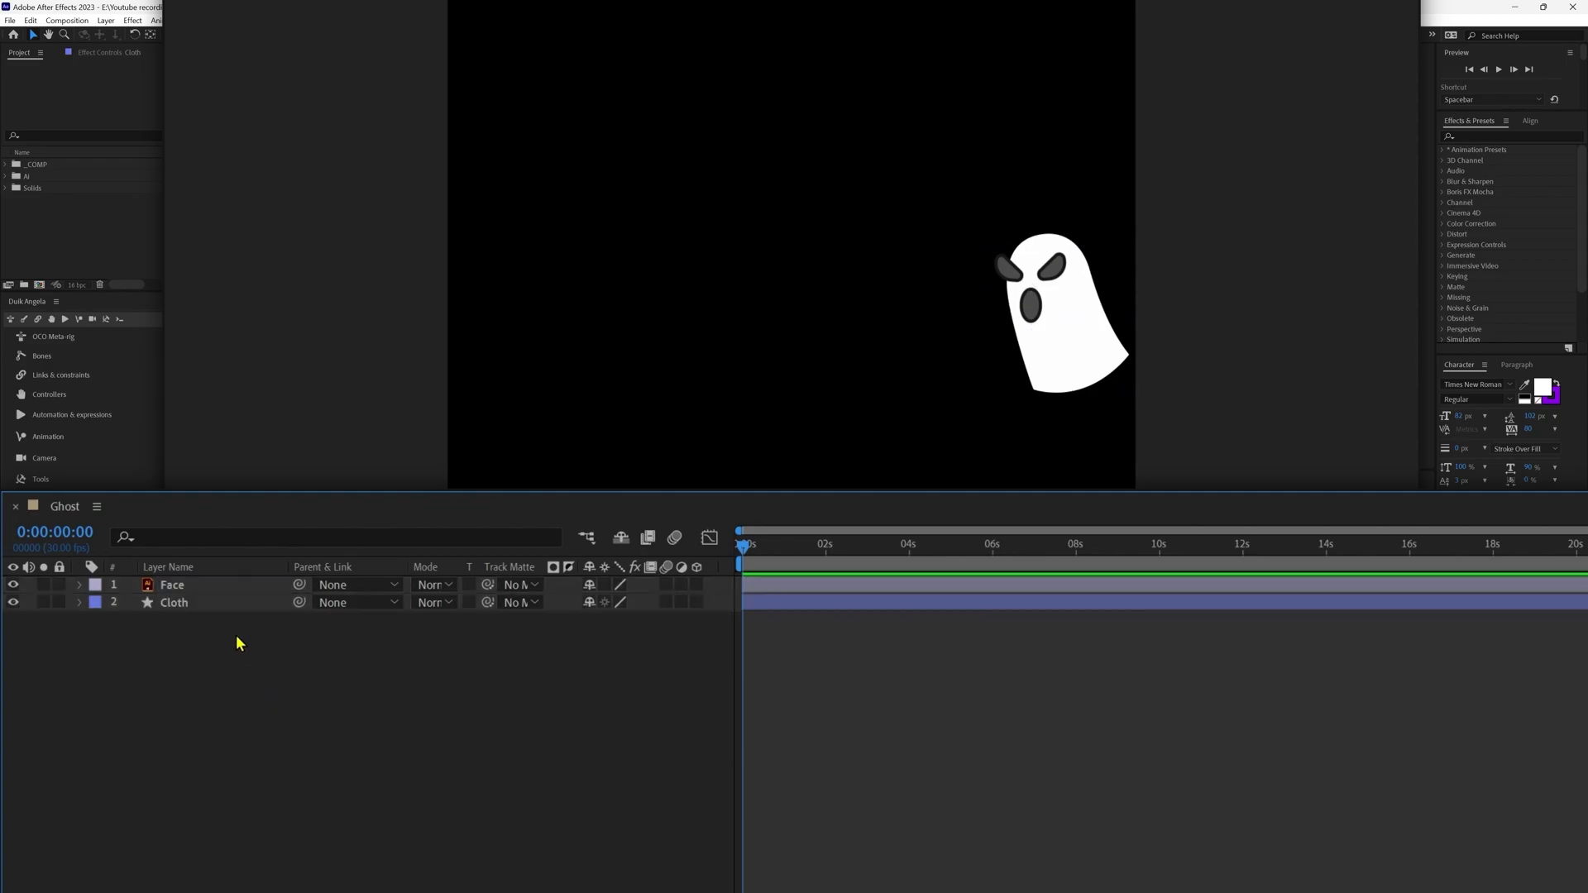
pyautogui.moveTo(300, 585); pyautogui.dragTo(220, 606)
# Separate the Cloth layer's Position dimensions and keyframe X Position and Y Position at frame 0.
pyautogui.click(220, 606)
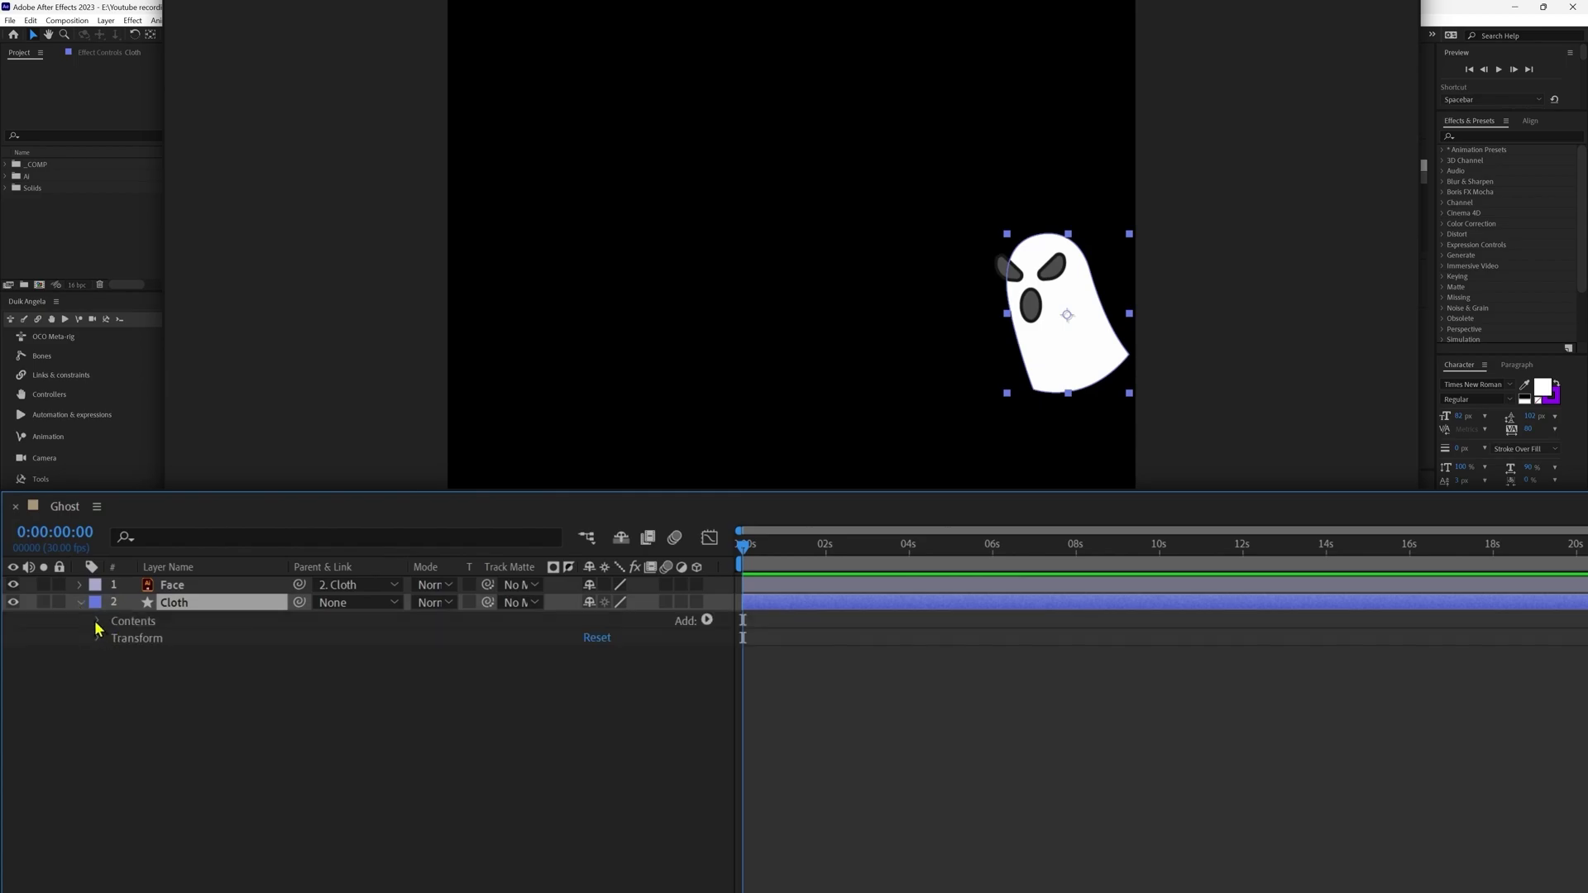
pyautogui.press('p')
pyautogui.rightClick(154, 622)
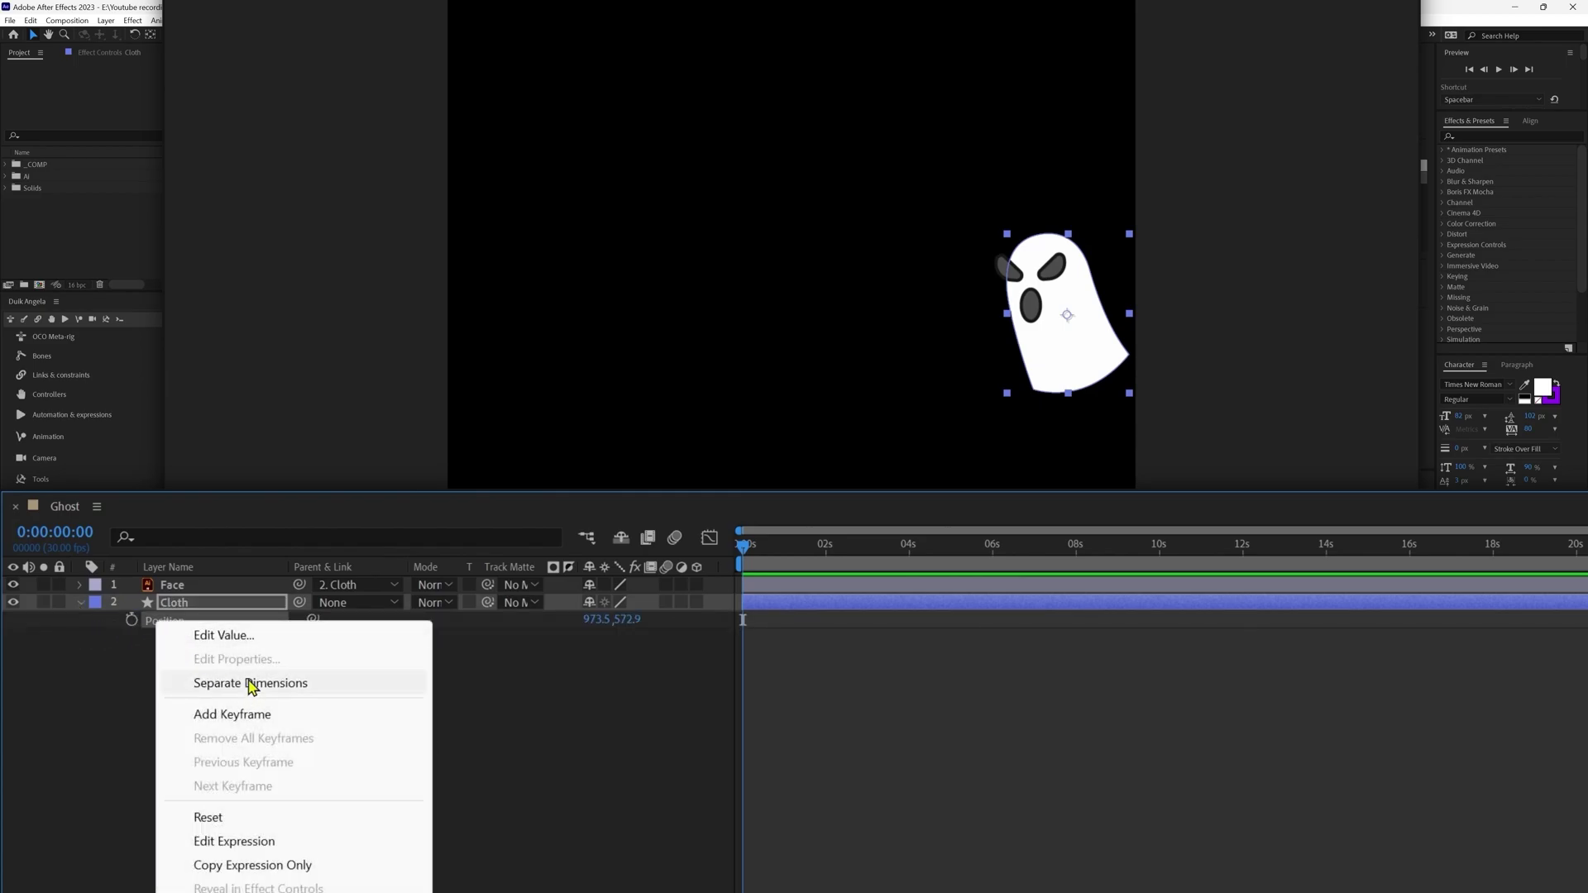
pyautogui.click(248, 679)
pyautogui.click(173, 709)
pyautogui.click(130, 620)
pyautogui.click(130, 637)
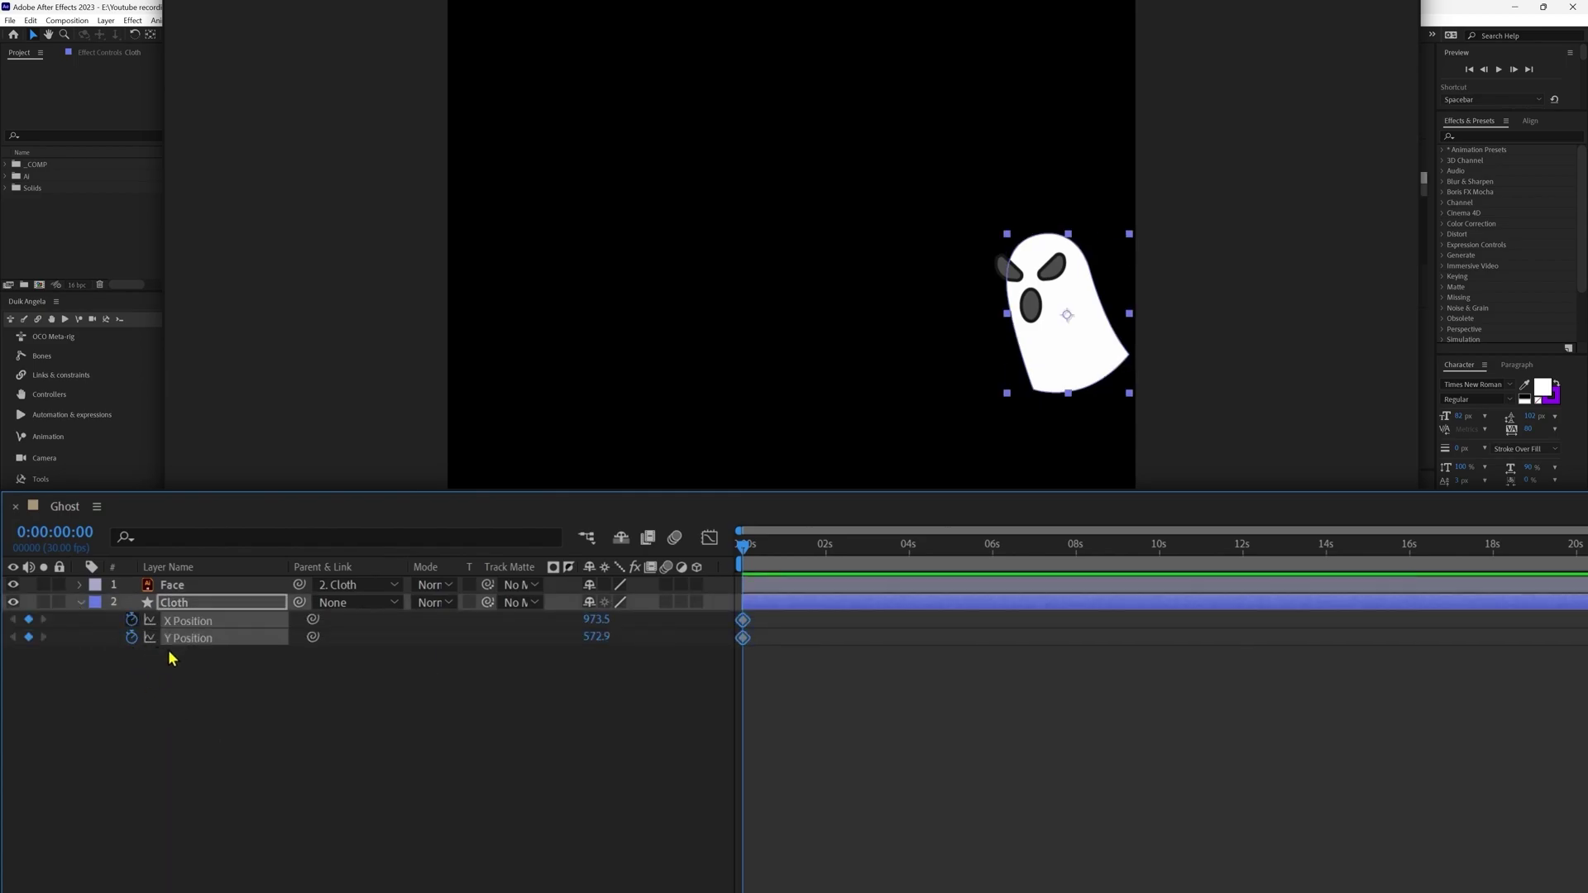
# Go 60 frames forward to 0:00:02:00 and move the ghost horizontally to the frame's middle, at X Position 552.5.
pyautogui.click(355, 769)
pyautogui.press(';')
pyautogui.click(68, 534)
pyautogui.write('+60')
pyautogui.press('Return')
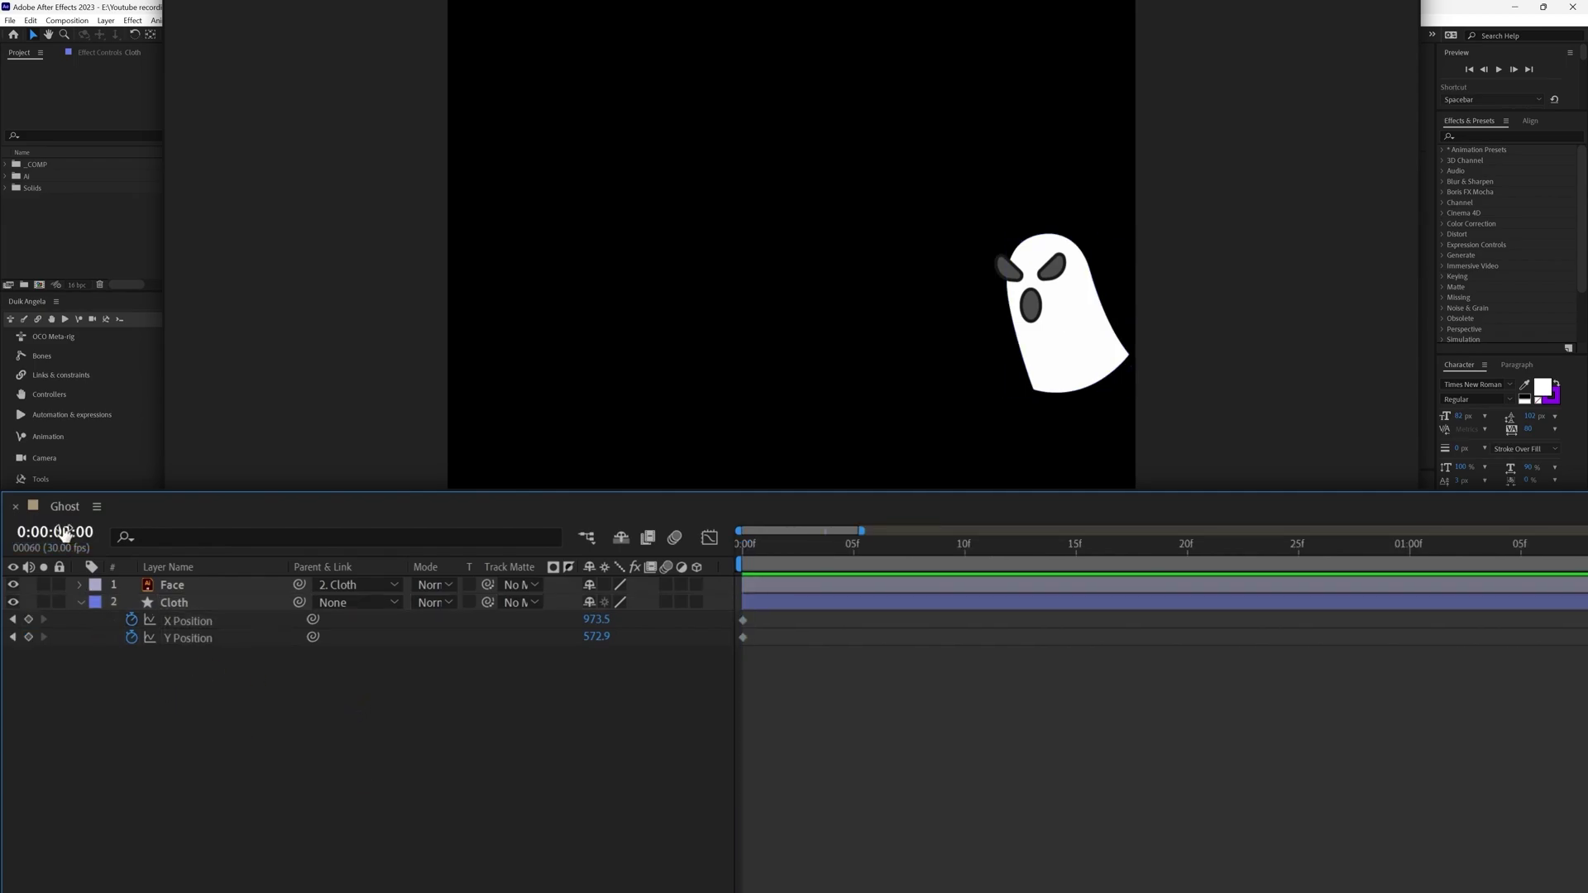
pyautogui.click(192, 602)
pyautogui.moveTo(1067, 372); pyautogui.dragTo(818, 354)
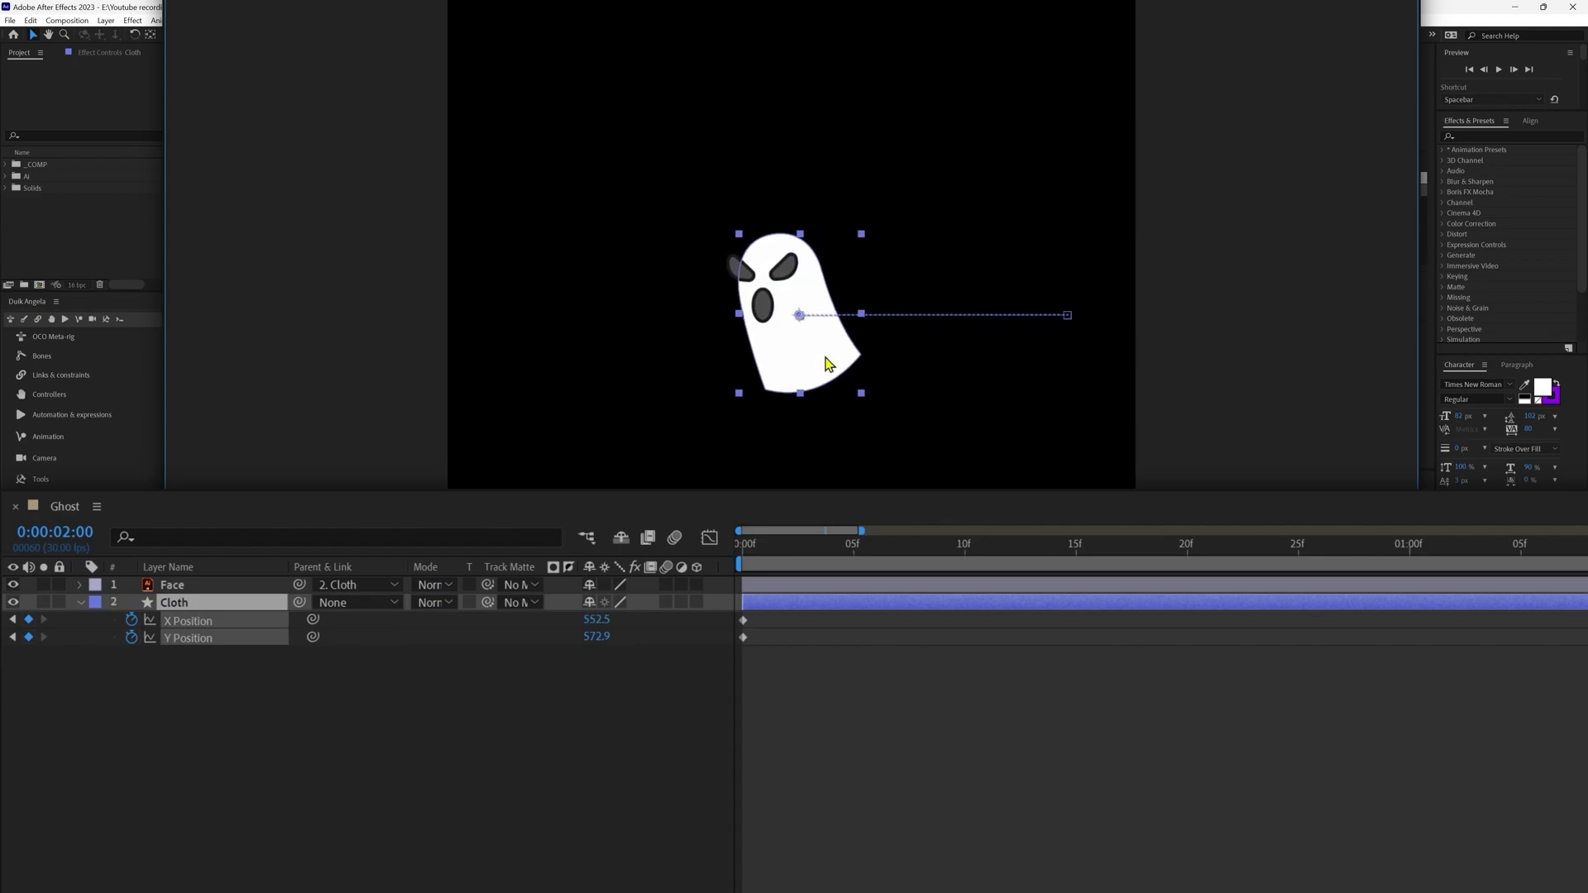
# Go another 60 frames forward to 0:00:04:00 and move the ghost near the frame's left side, at X Position 164.5.
pyautogui.click(50, 537)
pyautogui.write('+60')
pyautogui.press('Return')
pyautogui.moveTo(824, 351); pyautogui.dragTo(577, 339)
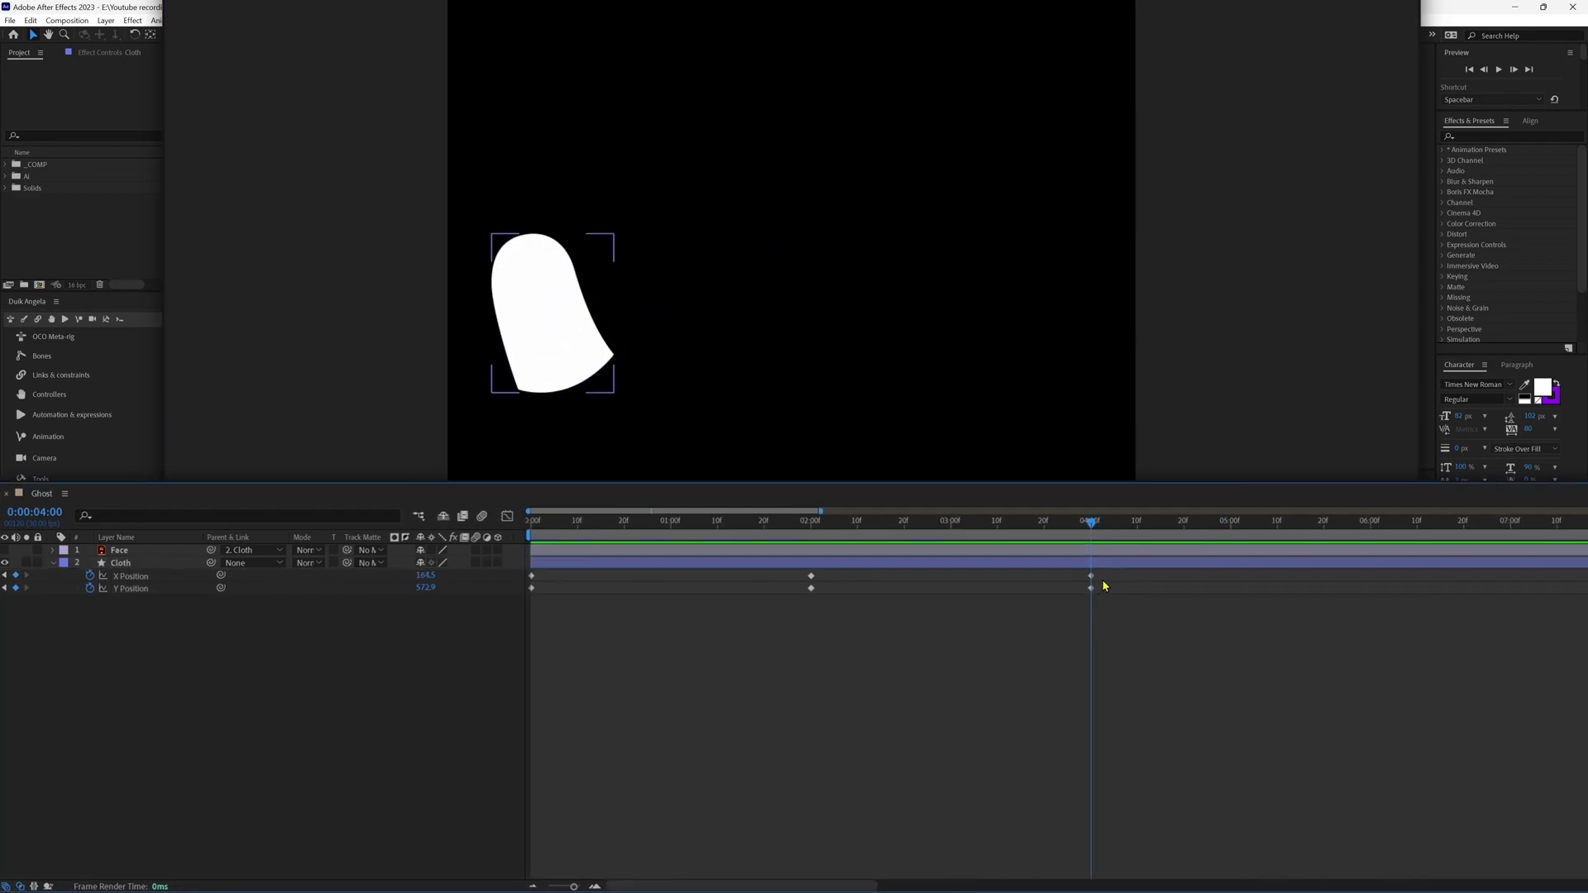
# Copy all Cloth position keyframes, paste them time-reversed at 0:00:04:00, and end the work area at 0:00:08:00.
pyautogui.moveTo(1105, 577); pyautogui.dragTo(487, 602)
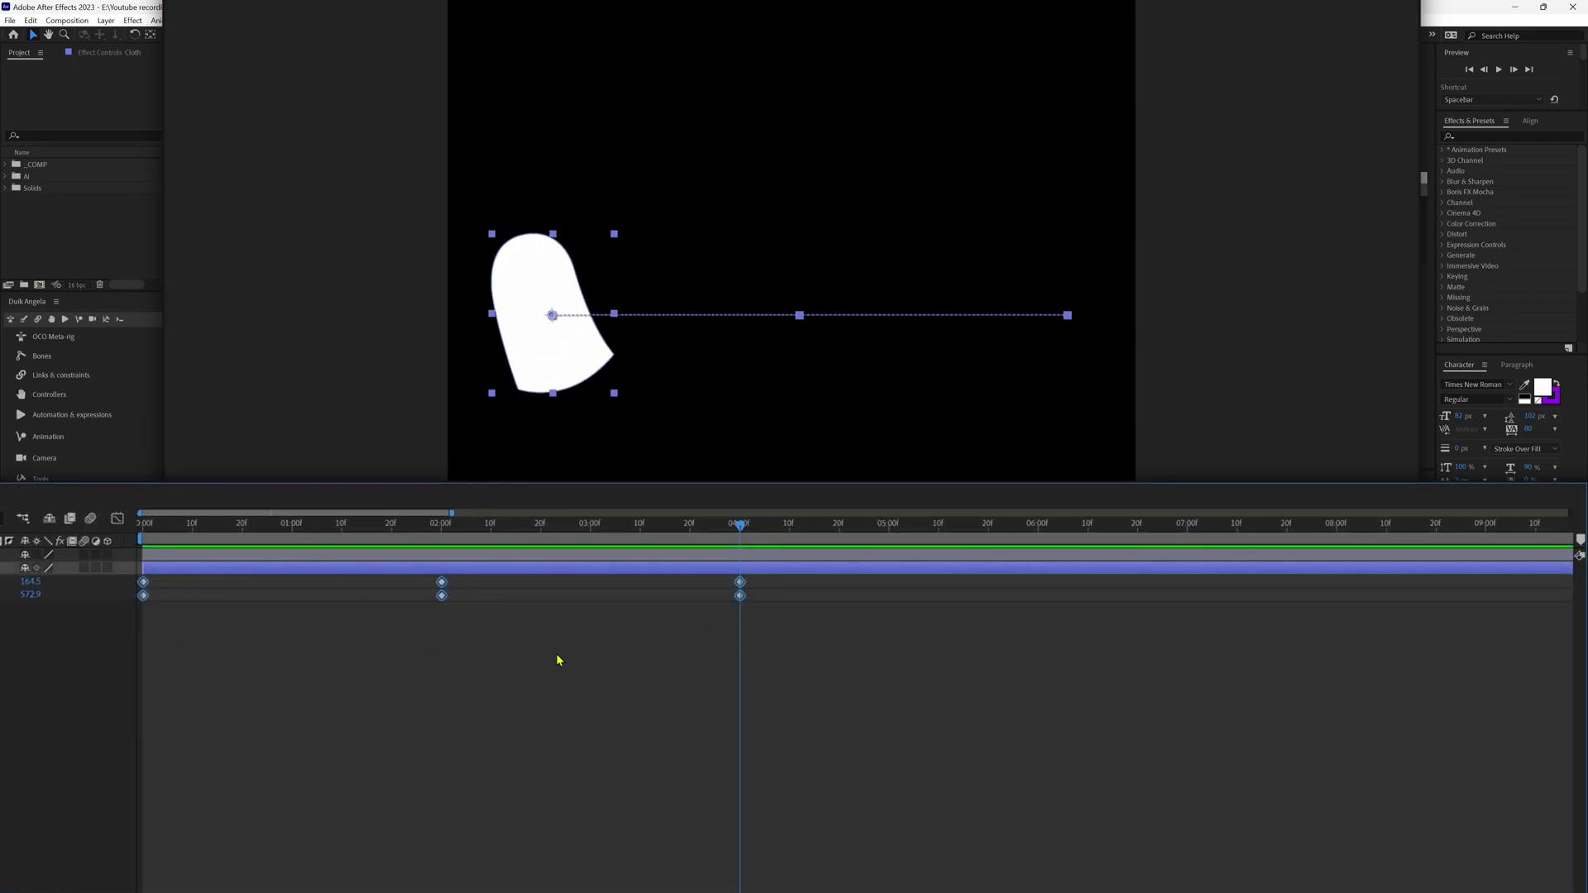
pyautogui.hotkey('ctrl', 'c')
pyautogui.hotkey('ctrl', 'v')
pyautogui.rightClick(743, 601)
pyautogui.moveTo(814, 840)
pyautogui.click(992, 842)
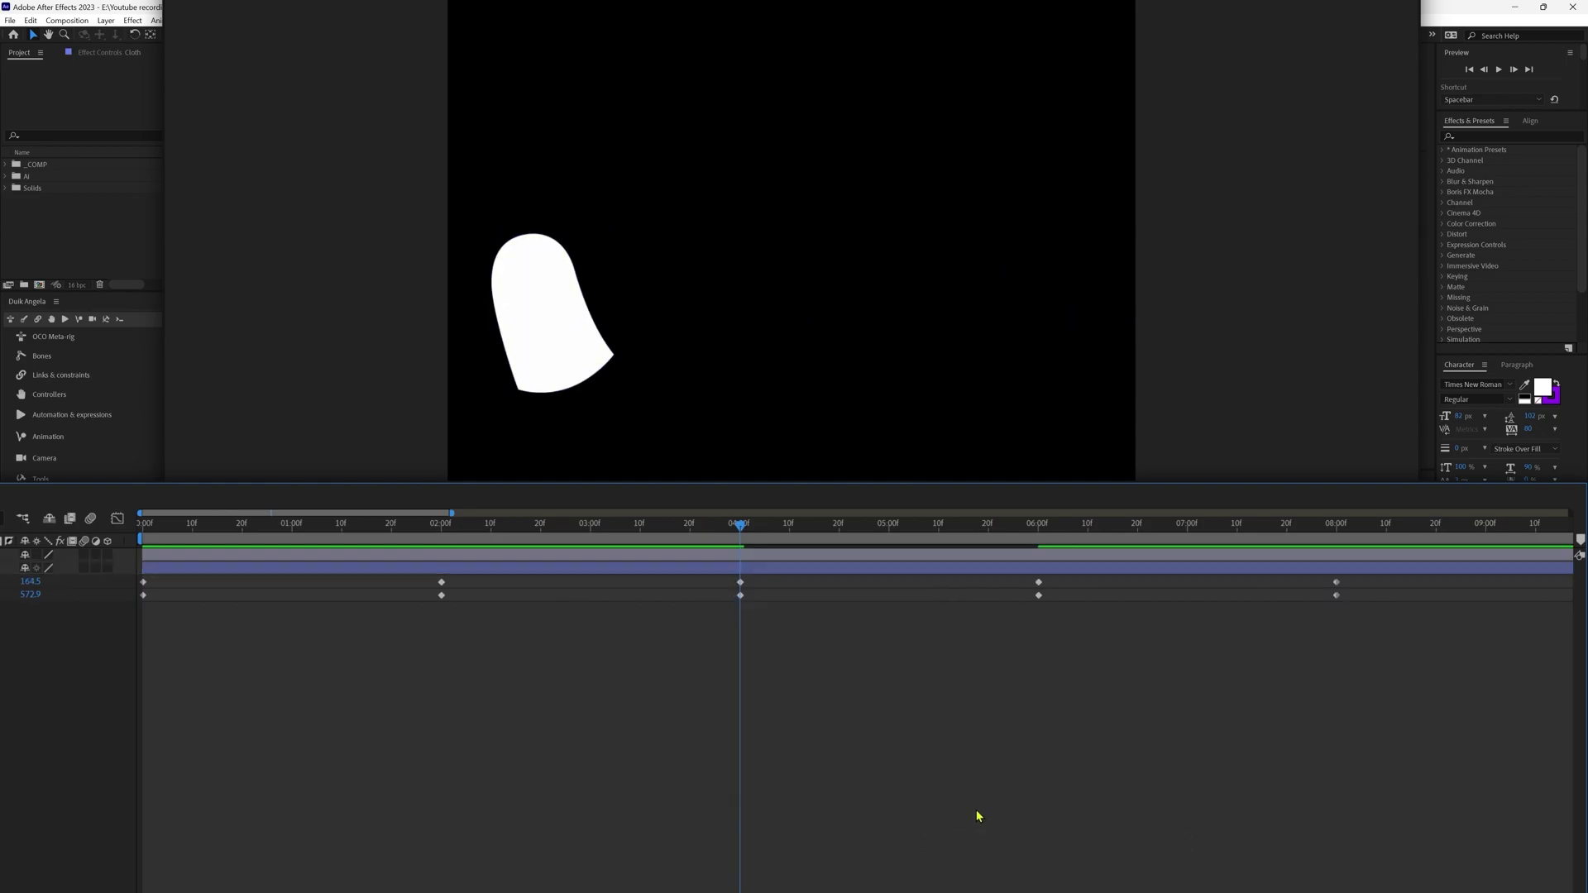
pyautogui.press('k')
pyautogui.press('k')
# Lower the ghost slightly at 0:00:02:00 and raise it at 0:00:06:00 to Y Position 493.9.
pyautogui.click(441, 530)
pyautogui.click(474, 569)
pyautogui.moveTo(794, 373); pyautogui.dragTo(794, 405)
pyautogui.click(1039, 524)
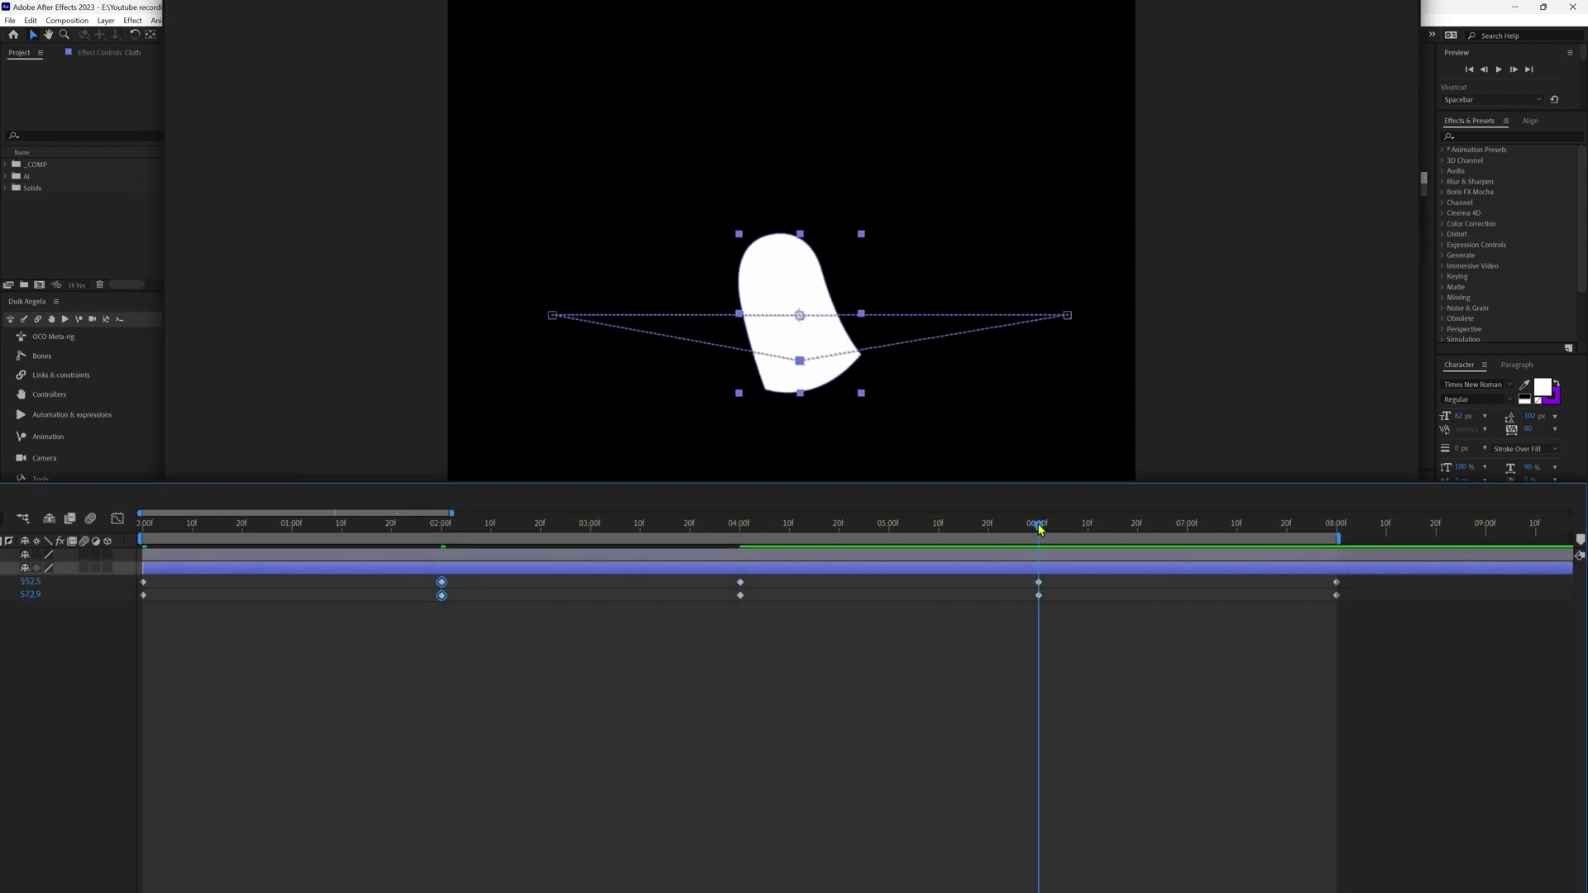
pyautogui.moveTo(791, 273); pyautogui.dragTo(802, 212)
# Apply Easy Ease to all X Position and Y Position keyframes of the Cloth layer.
pyautogui.moveTo(1369, 584); pyautogui.dragTo(99, 664)
pyautogui.press('F9')
pyautogui.click(296, 756)
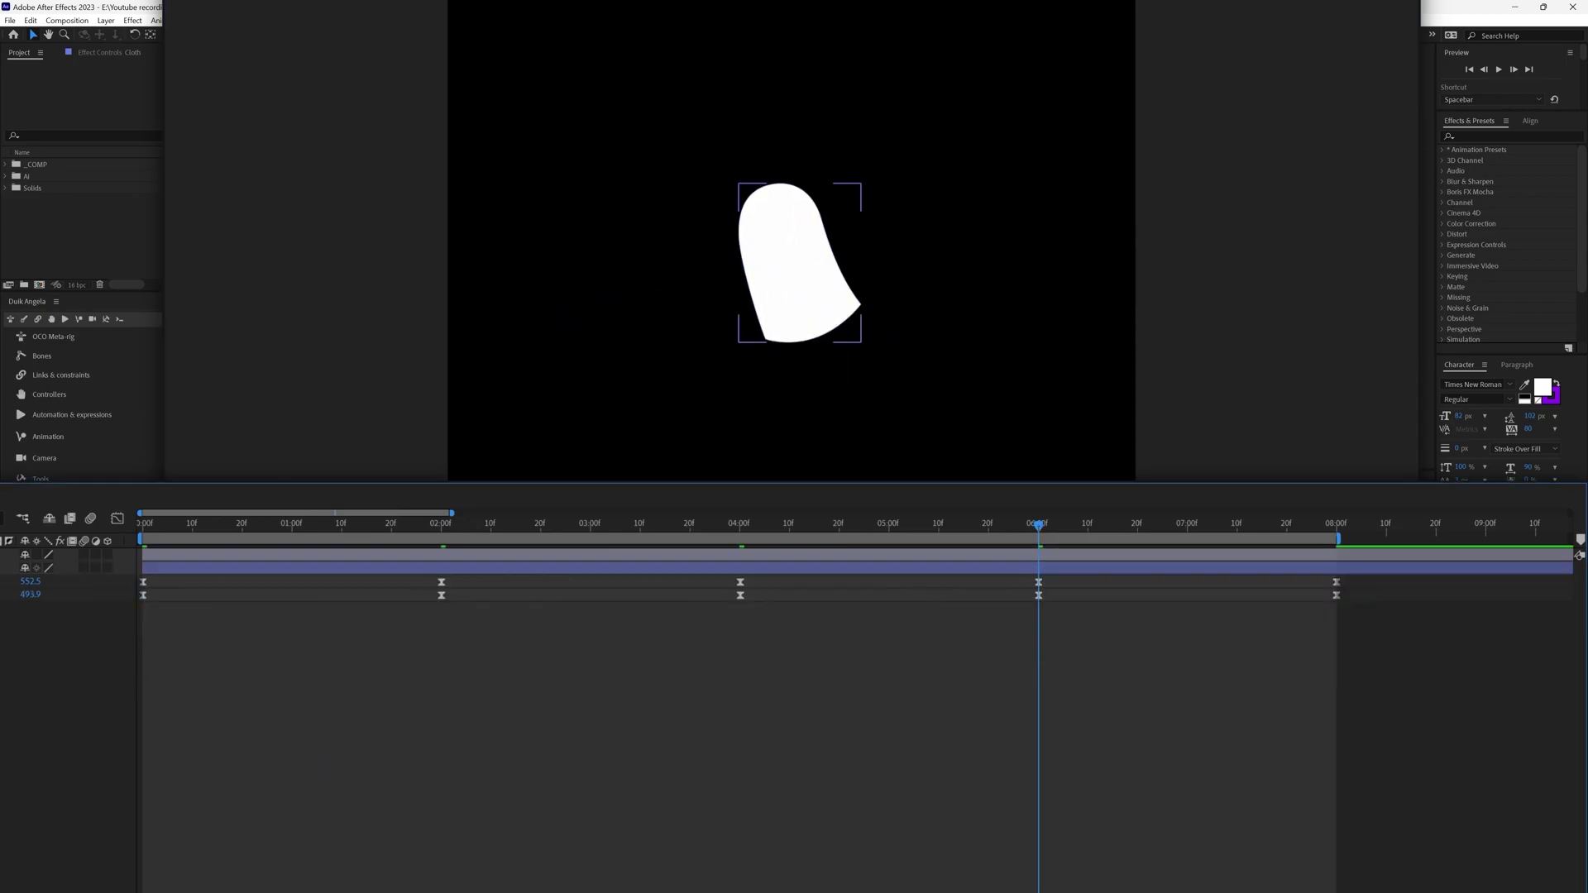
# Steepen the Cloth layer's Y Position curve at its first and last keyframes, 0:00:00:00 and 0:00:08:00, to round that side of the motion path.
pyautogui.click(296, 567)
pyautogui.click(116, 520)
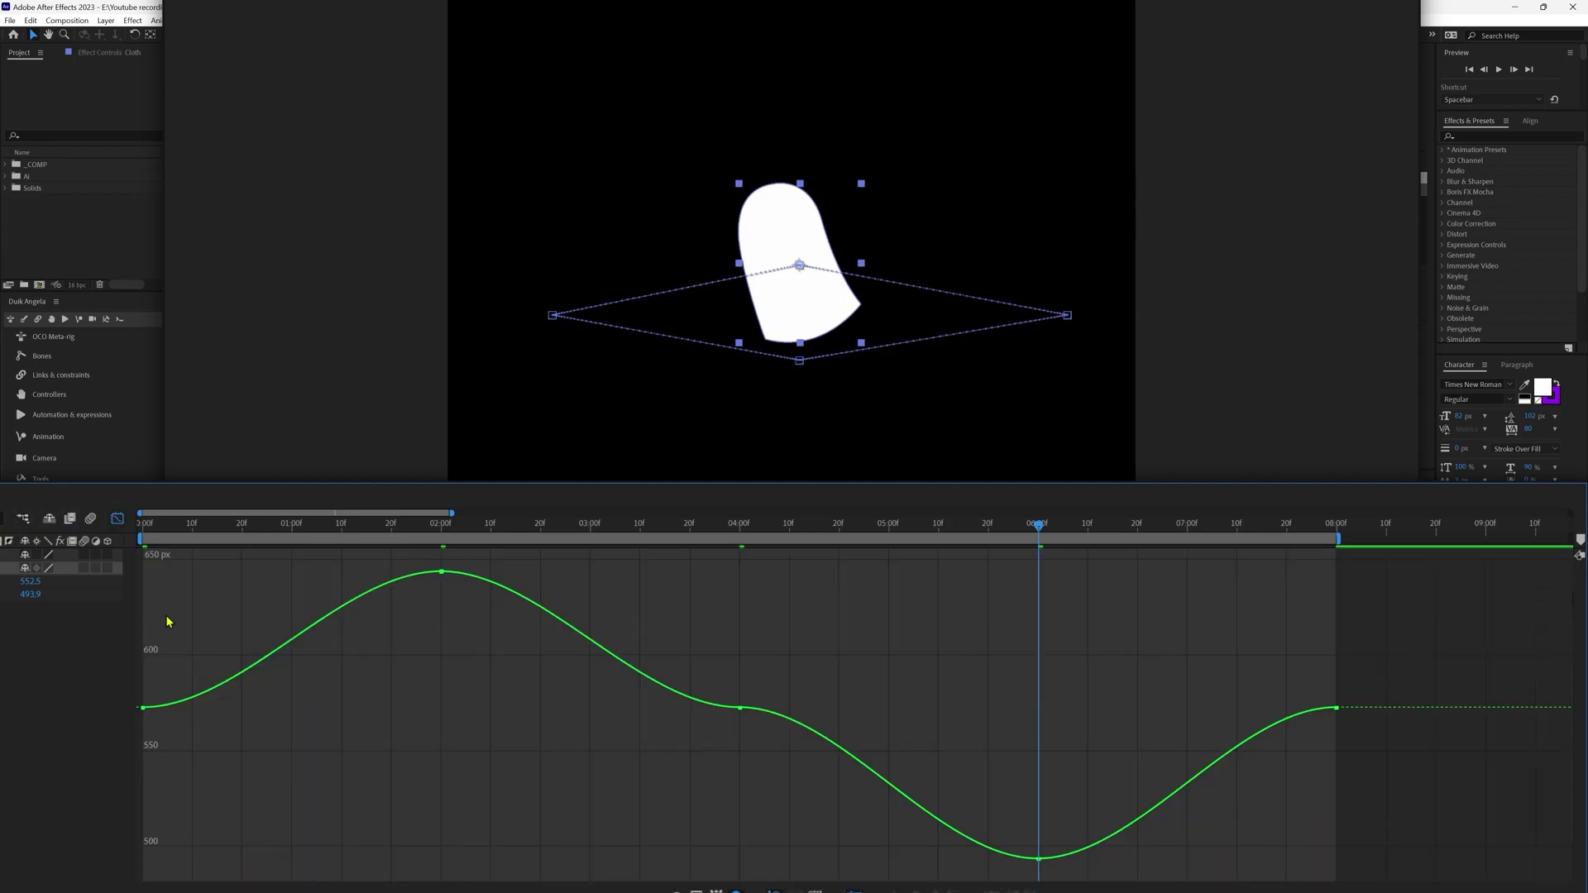
pyautogui.moveTo(135, 673)
pyautogui.mouseDown()
pyautogui.moveTo(184, 740)
pyautogui.moveTo(216, 641)
pyautogui.mouseUp()
pyautogui.moveTo(1206, 648); pyautogui.dragTo(1396, 762)
pyautogui.moveTo(1236, 707); pyautogui.dragTo(1278, 795)
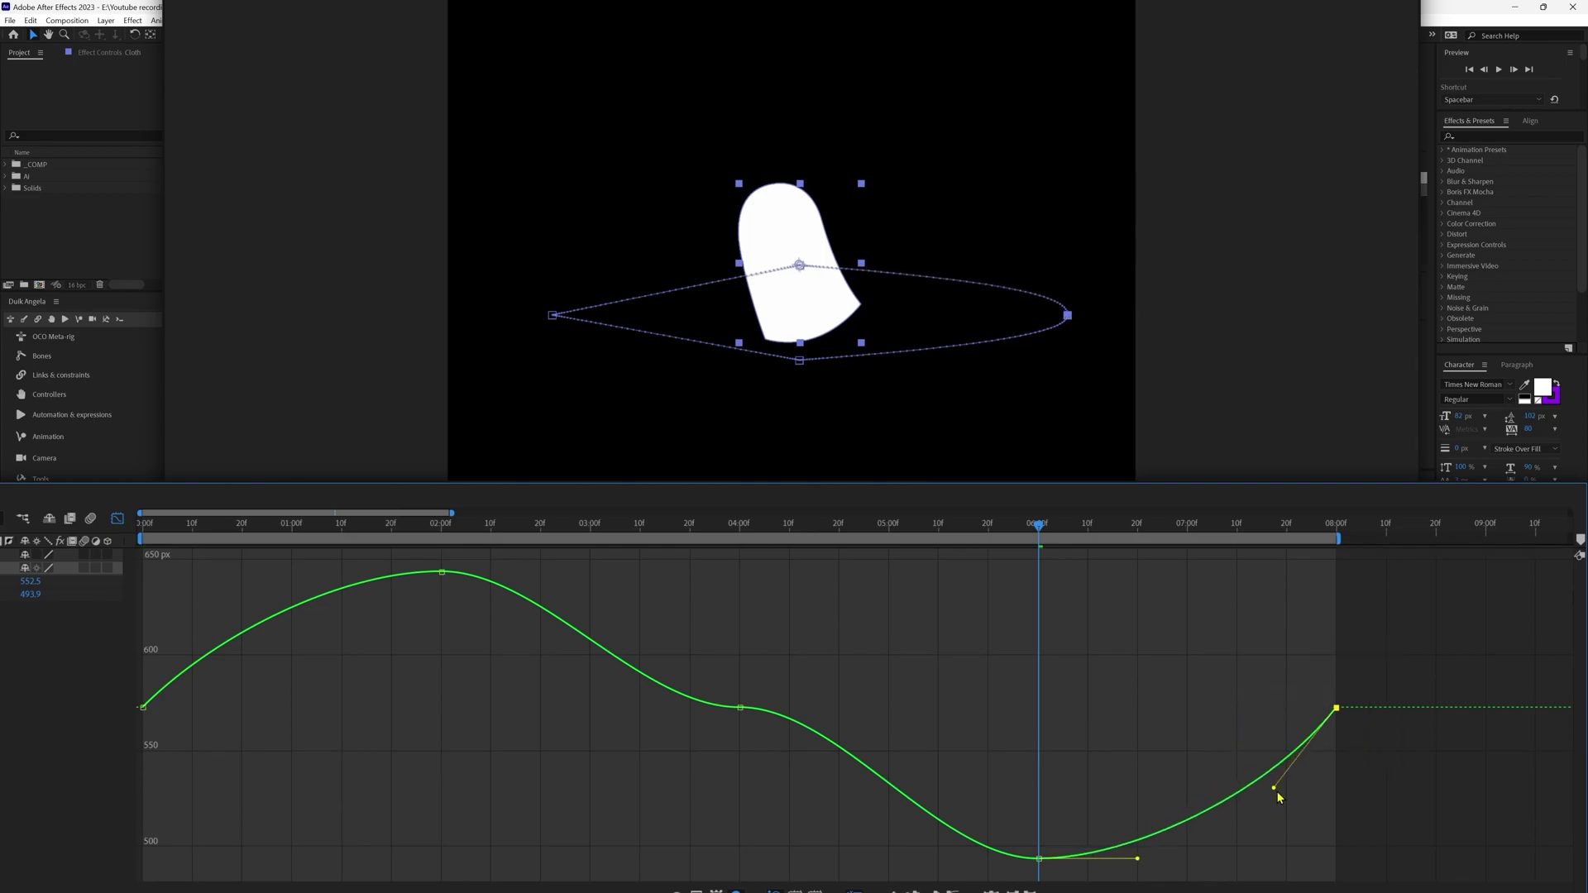
# Tilt the tangents of the Y Position keyframe at 0:00:04:00 so the curve passes through it in a continuous slope.
pyautogui.moveTo(851, 650); pyautogui.dragTo(698, 765)
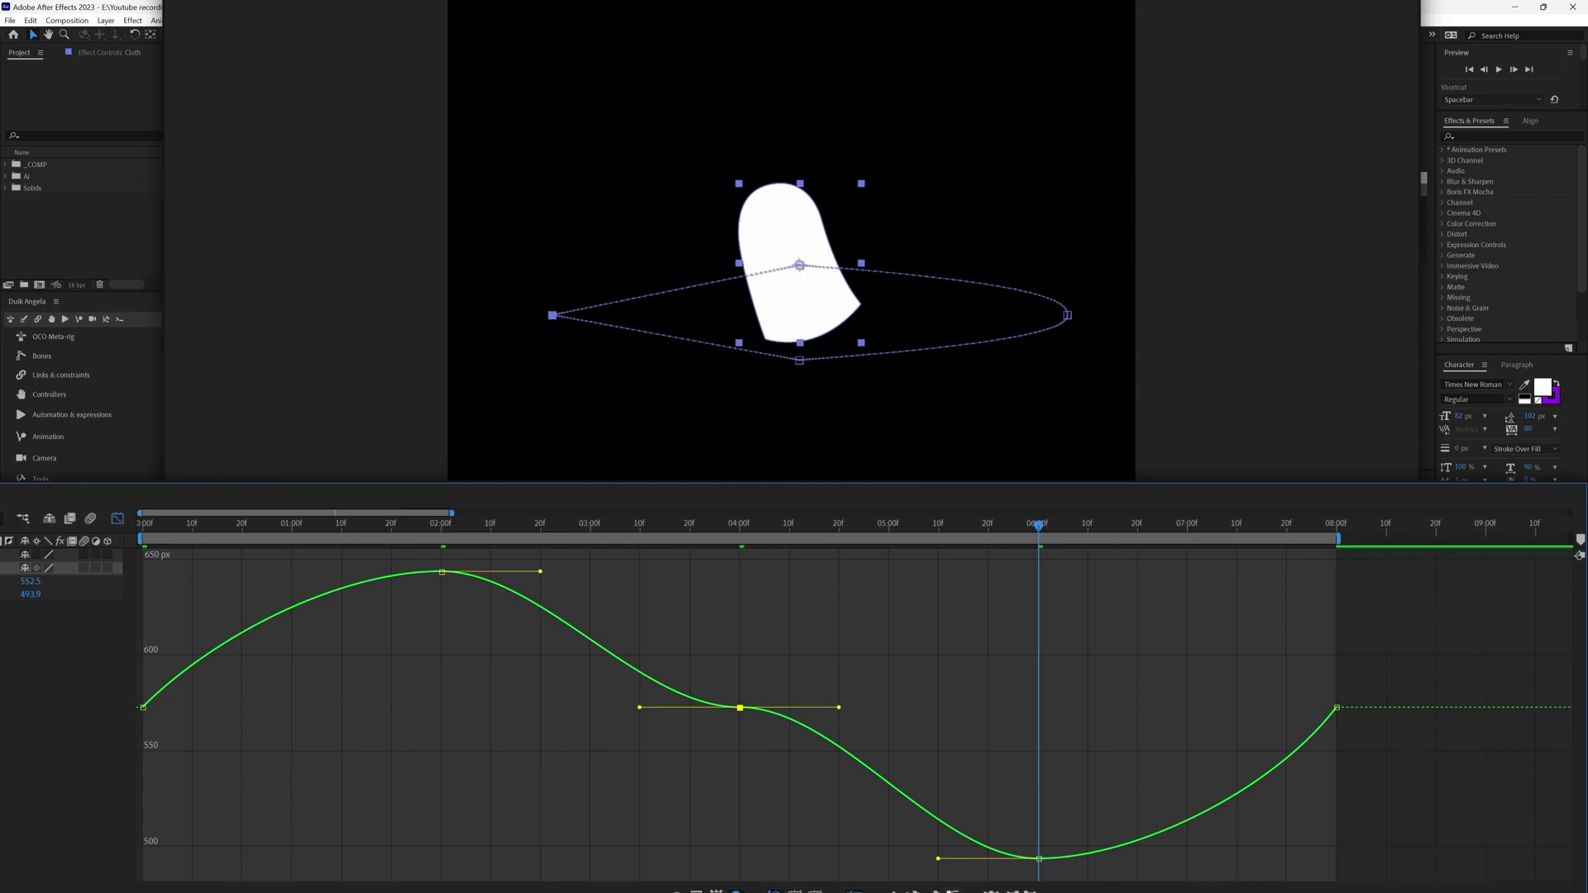
pyautogui.moveTo(640, 707); pyautogui.dragTo(642, 614)
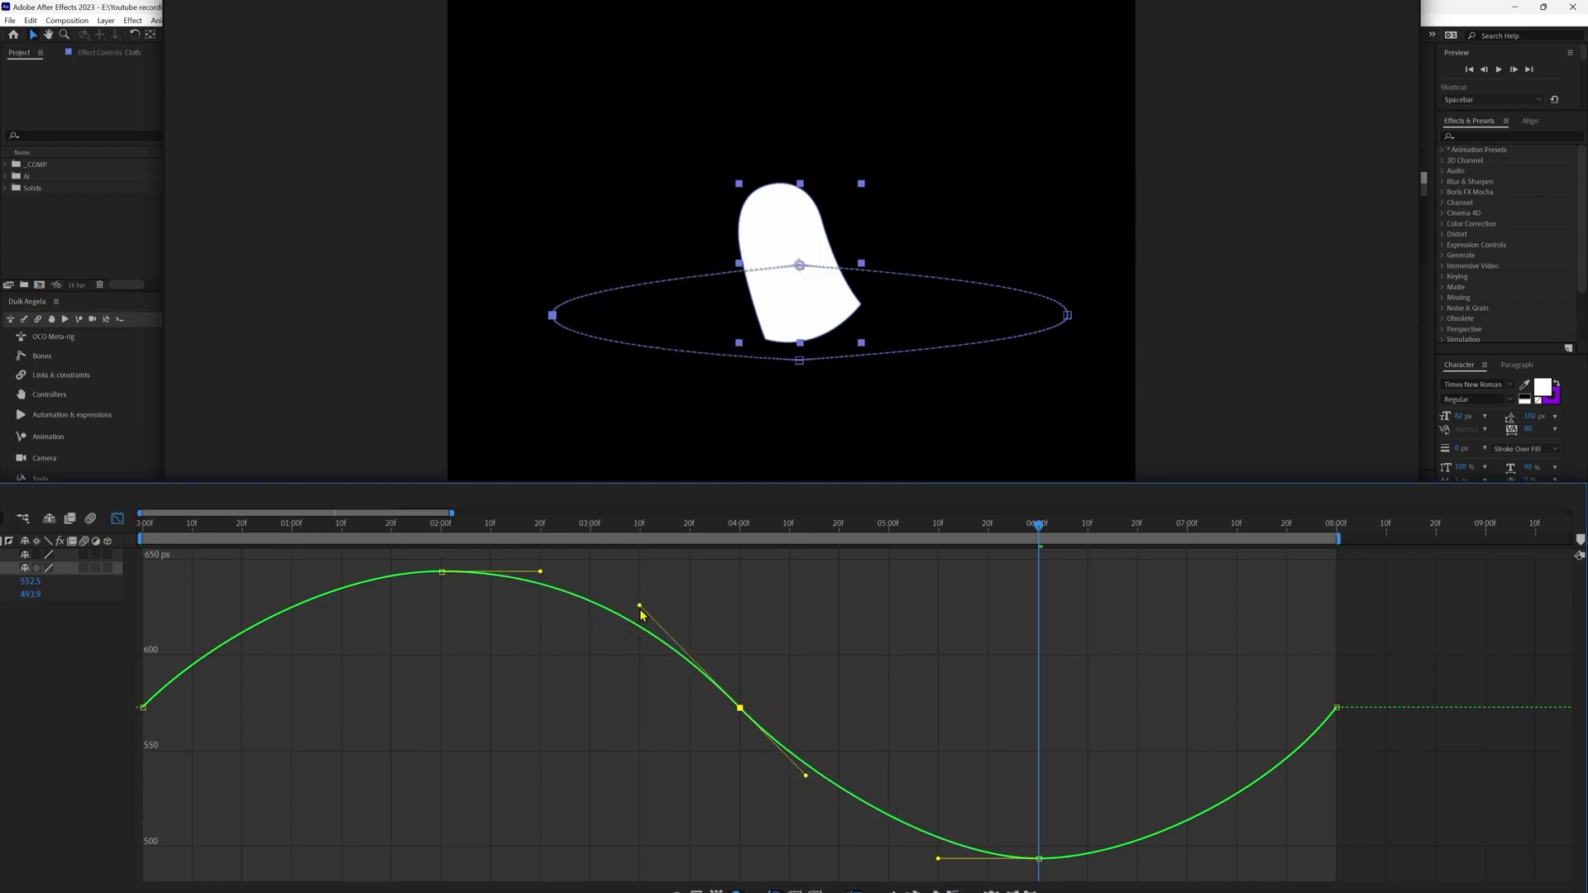
pyautogui.moveTo(805, 776); pyautogui.dragTo(808, 762)
# Lengthen the horizontal curve handles of the Y Position keyframes at 0:00:02:00 and 0:00:06:00.
pyautogui.moveTo(476, 559); pyautogui.dragTo(400, 600)
pyautogui.moveTo(540, 571); pyautogui.dragTo(620, 571)
pyautogui.moveTo(341, 572); pyautogui.dragTo(313, 572)
pyautogui.click(1039, 858)
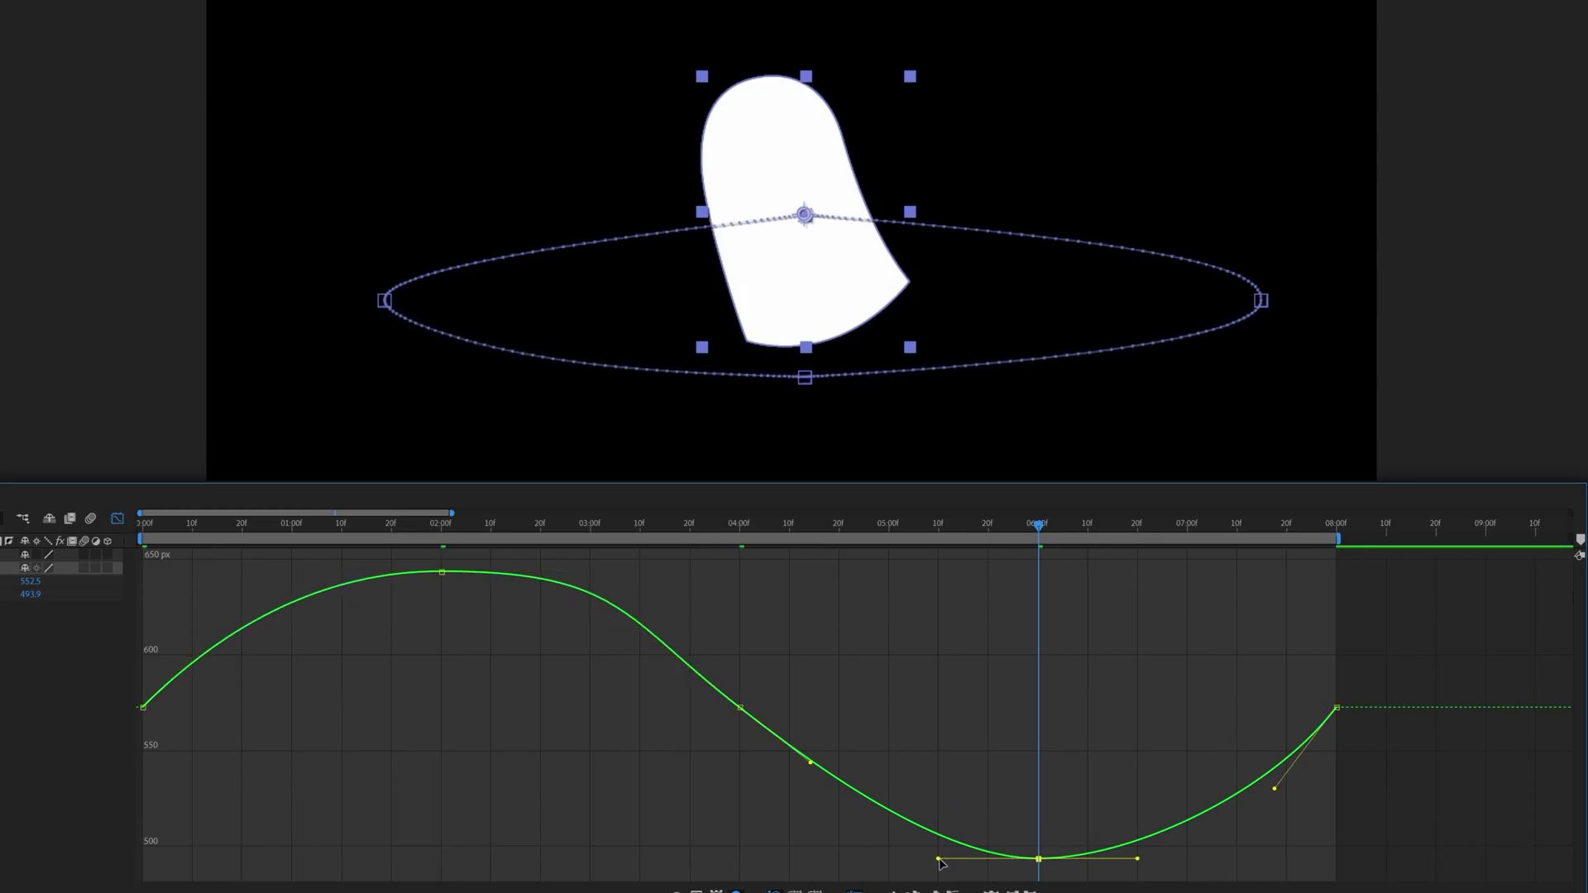
pyautogui.moveTo(939, 859); pyautogui.dragTo(877, 858)
pyautogui.moveTo(1137, 858); pyautogui.dragTo(1217, 858)
pyautogui.click(1336, 707)
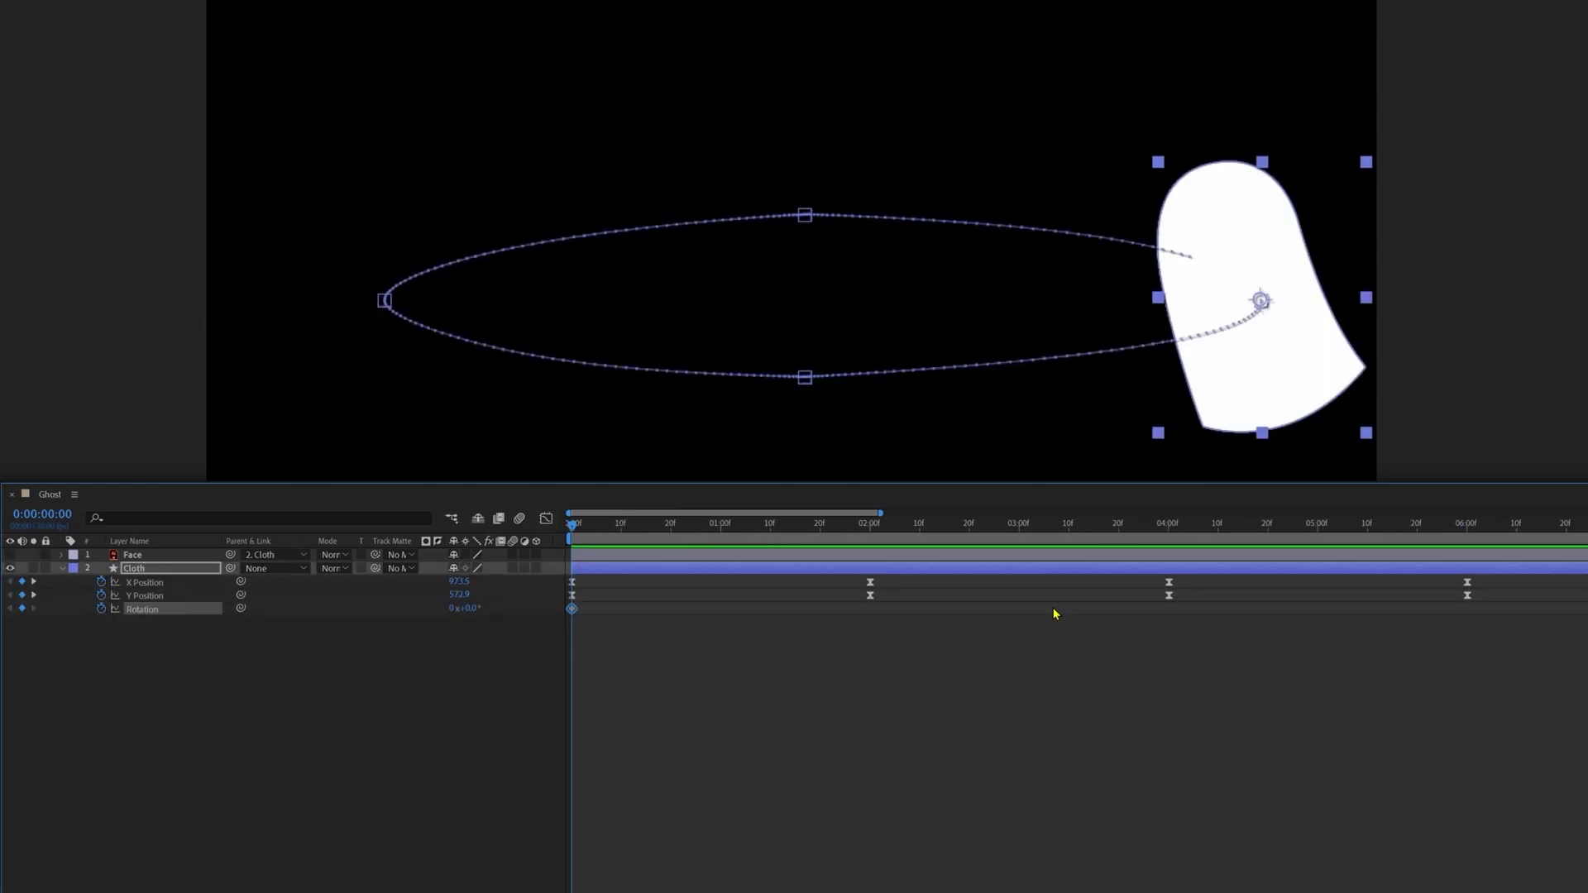
# Rotate the Cloth layer to 54° at 0:00:04:00 and copy its first Rotation keyframe to 0:00:08:00.
pyautogui.click(1172, 530)
pyautogui.moveTo(463, 609); pyautogui.dragTo(513, 609)
pyautogui.click(572, 609)
pyautogui.hotkey('ctrl', 'c')
pyautogui.press('k')
pyautogui.press('k')
pyautogui.hotkey('ctrl', 'v')
# Apply Easy Ease to all of the Cloth layer's Rotation keyframes.
pyautogui.moveTo(1506, 606); pyautogui.dragTo(264, 703)
pyautogui.press('F9')
pyautogui.click(574, 772)
# At 0:00:04:00, reshape the points and side curves of the Cloth path so the ghost's tail bends in the opposite direction.
pyautogui.moveTo(335, 529); pyautogui.dragTo(888, 595)
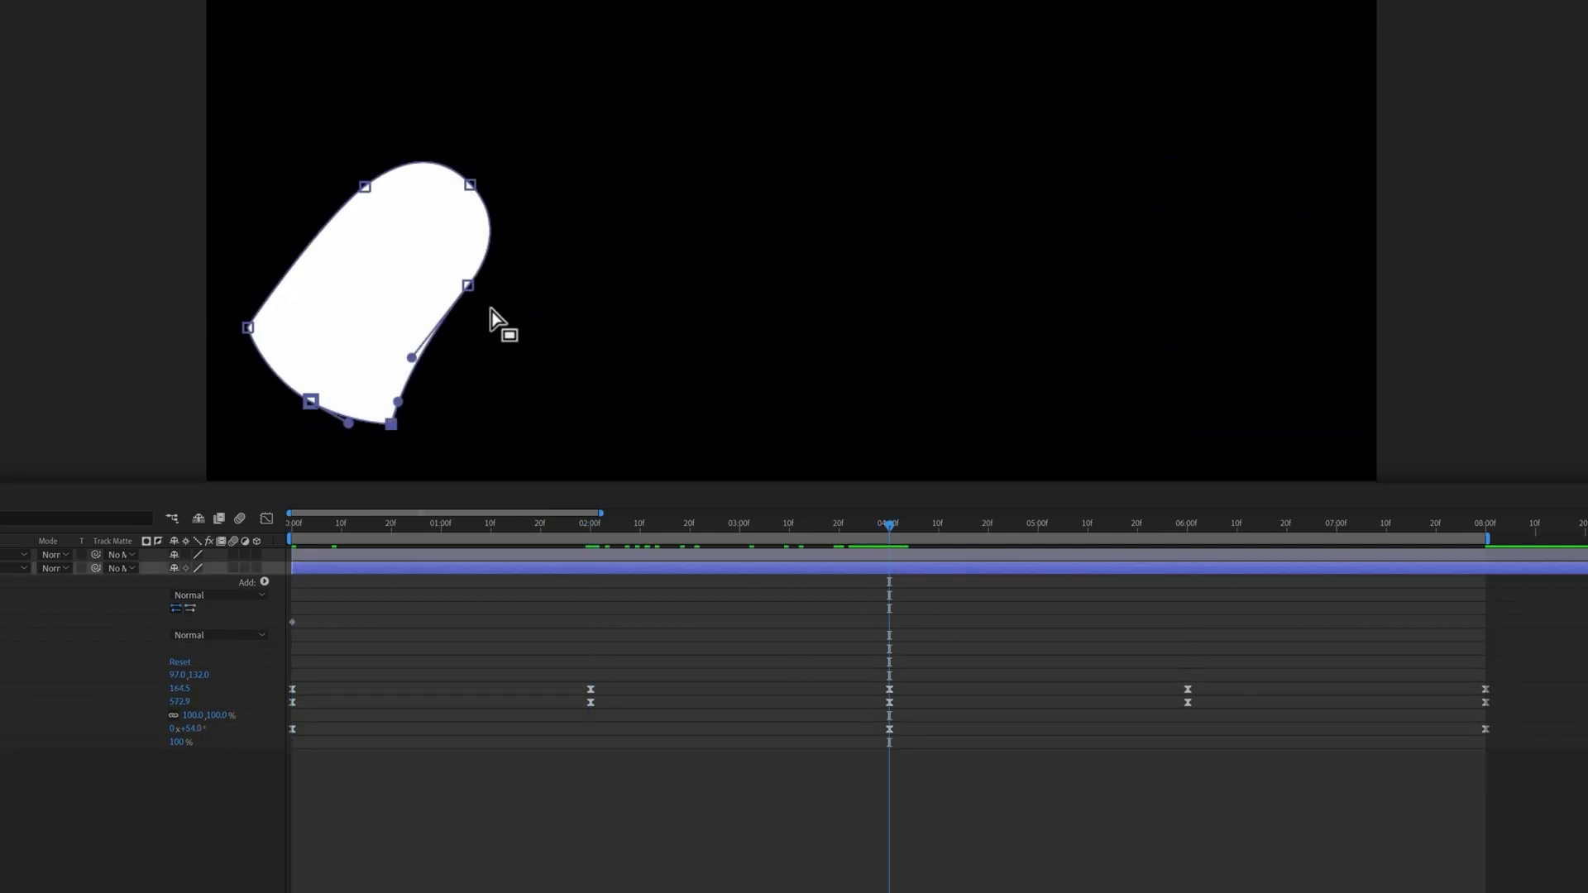
pyautogui.moveTo(411, 355); pyautogui.dragTo(442, 333)
pyautogui.click(364, 187)
pyautogui.moveTo(327, 216); pyautogui.dragTo(310, 267)
pyautogui.moveTo(365, 187); pyautogui.dragTo(403, 158)
pyautogui.click(468, 285)
pyautogui.moveTo(442, 334); pyautogui.dragTo(451, 355)
pyautogui.moveTo(398, 402); pyautogui.dragTo(420, 404)
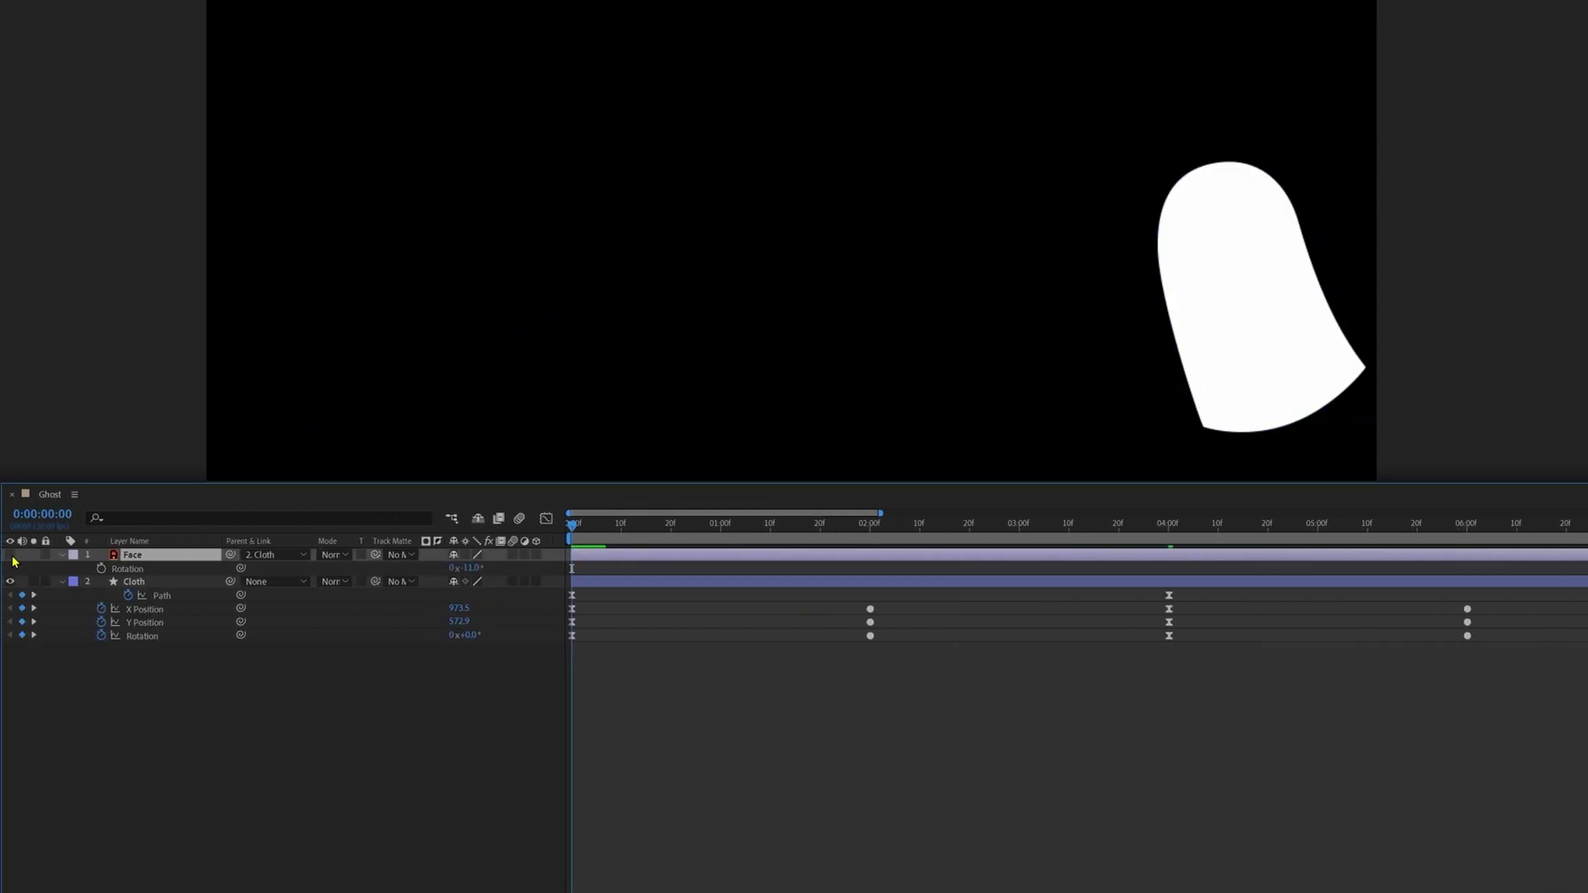
# Show the Face layer, use Cloth as its track matte, and make Cloth visible again.
pyautogui.click(11, 555)
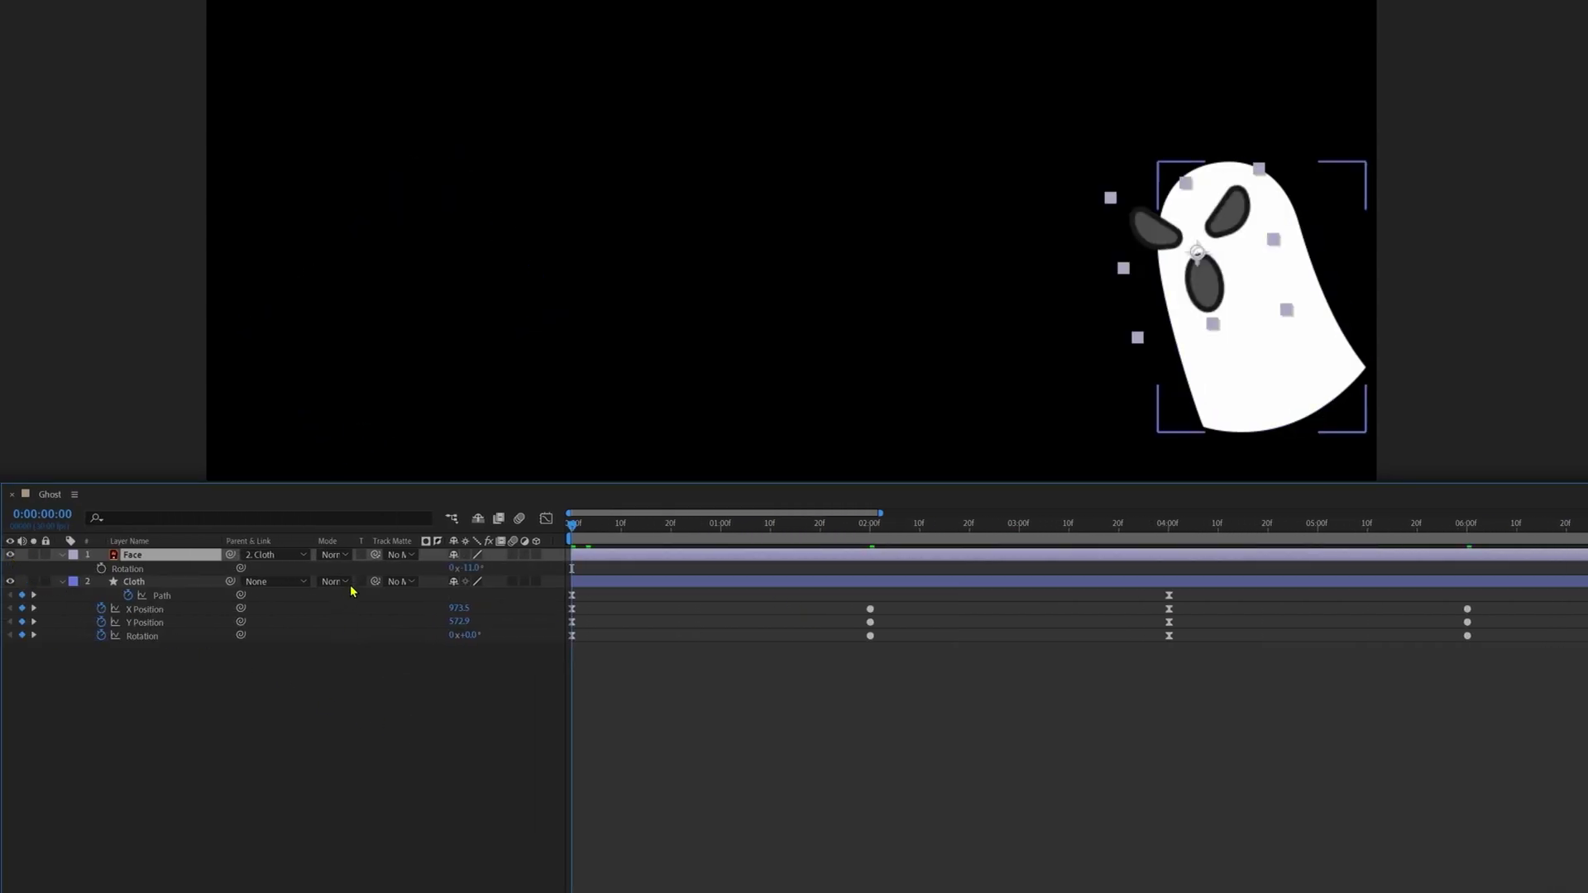
pyautogui.moveTo(376, 555); pyautogui.dragTo(137, 582)
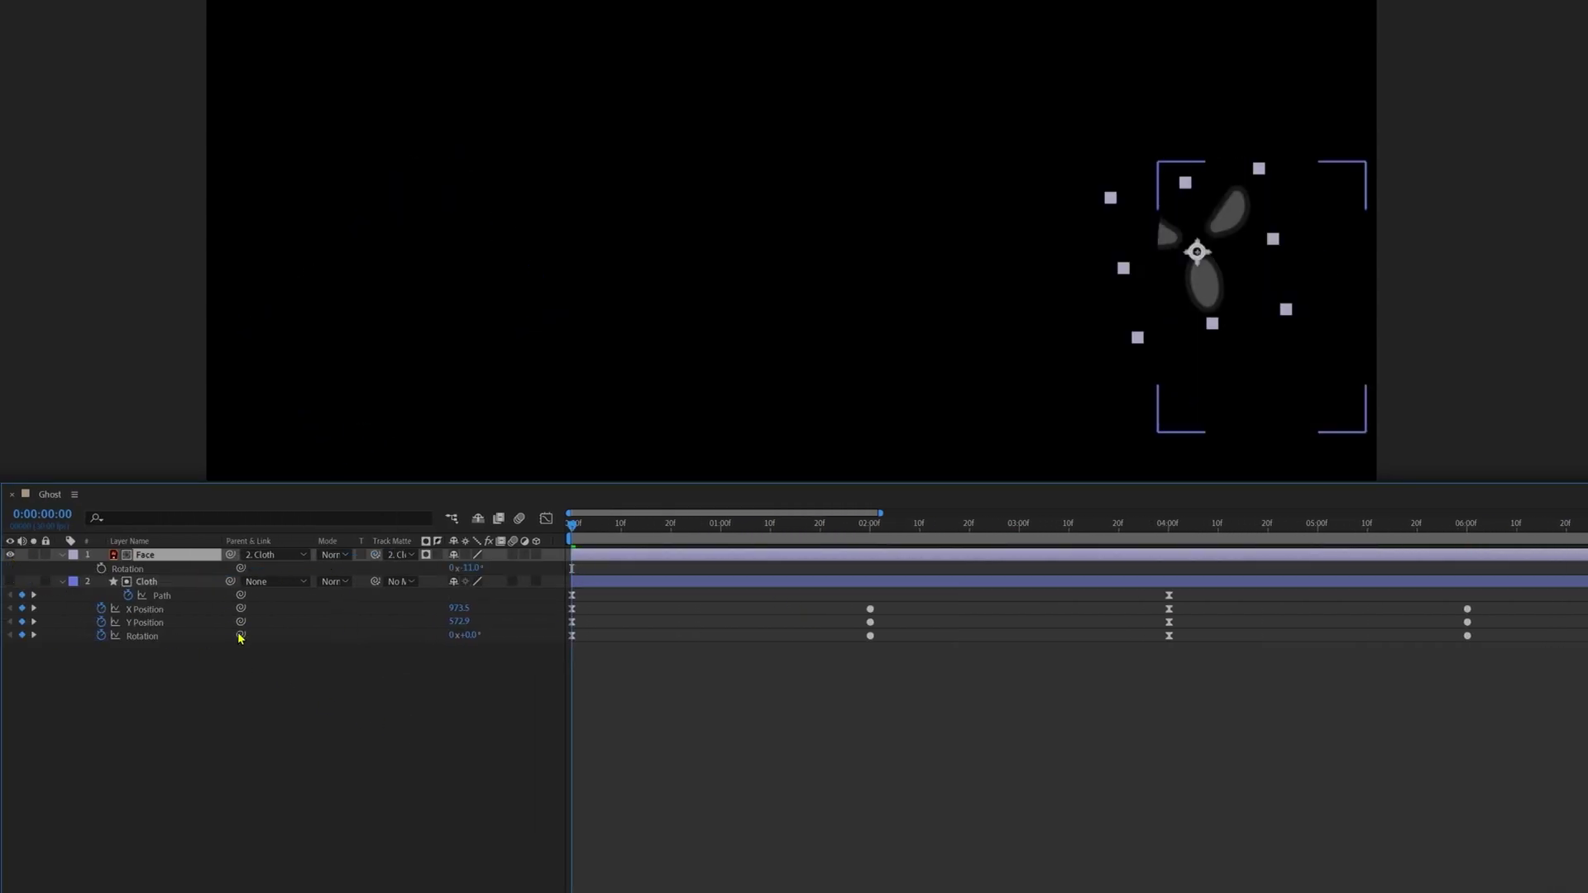
pyautogui.click(9, 582)
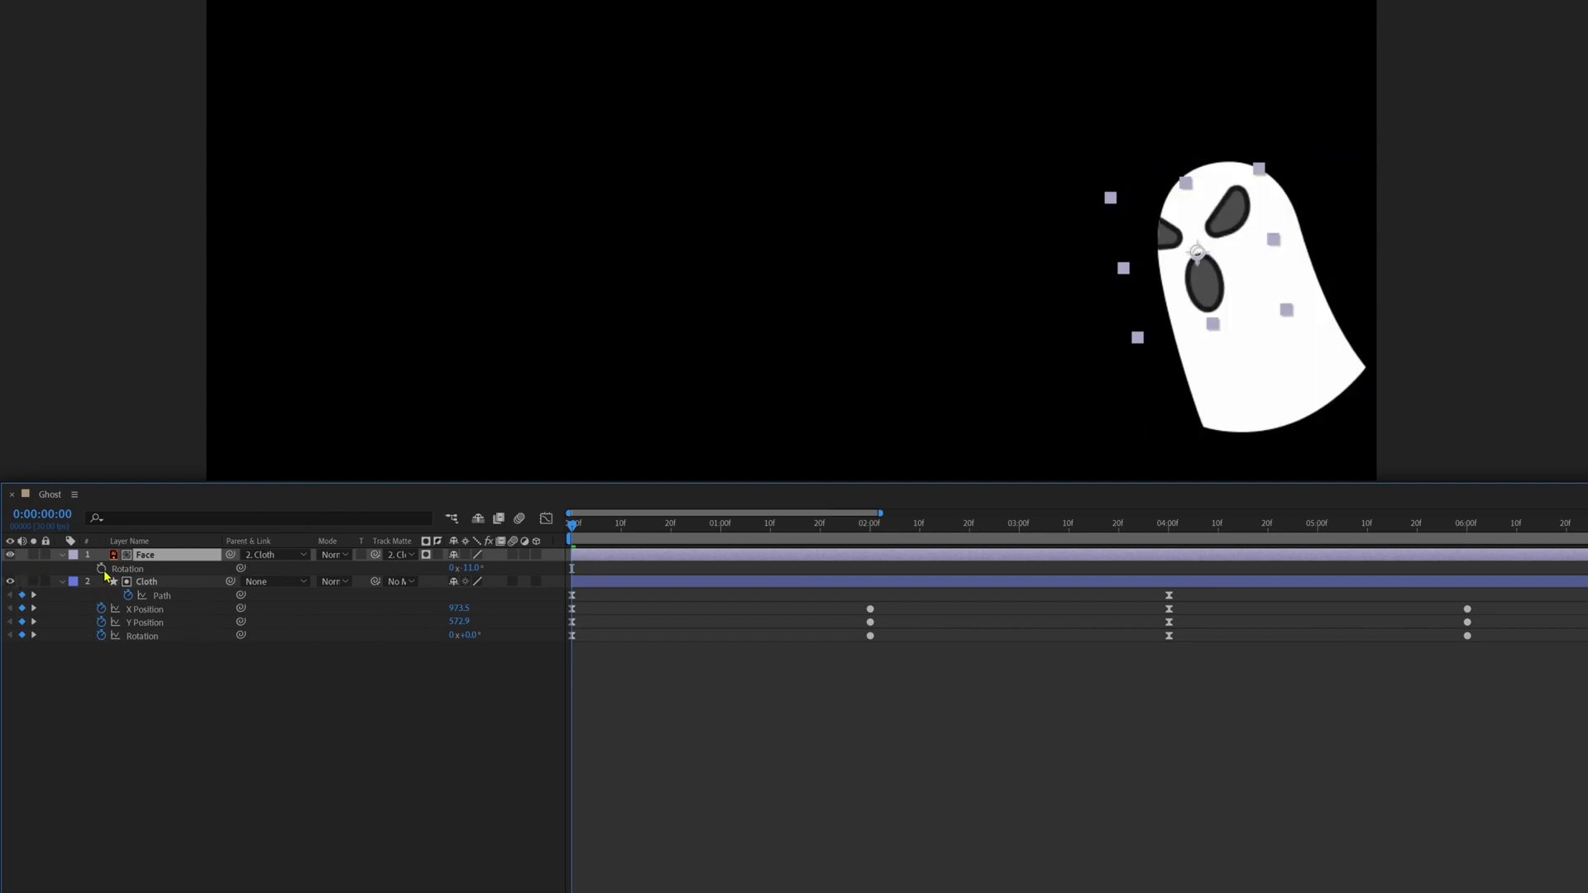
# Keyframe the Face layer's Position, move the face off the ghost's left side at 0:00:02:00, and split the layer there.
pyautogui.click(106, 576)
pyautogui.keyDown('shift'); pyautogui.click(145, 555); pyautogui.keyUp('shift')
pyautogui.press('u')
pyautogui.hotkey('alt', 'shift', 'p')
pyautogui.press('k')
pyautogui.moveTo(816, 340); pyautogui.dragTo(697, 330)
pyautogui.hotkey('ctrl', 'shift', 'd')
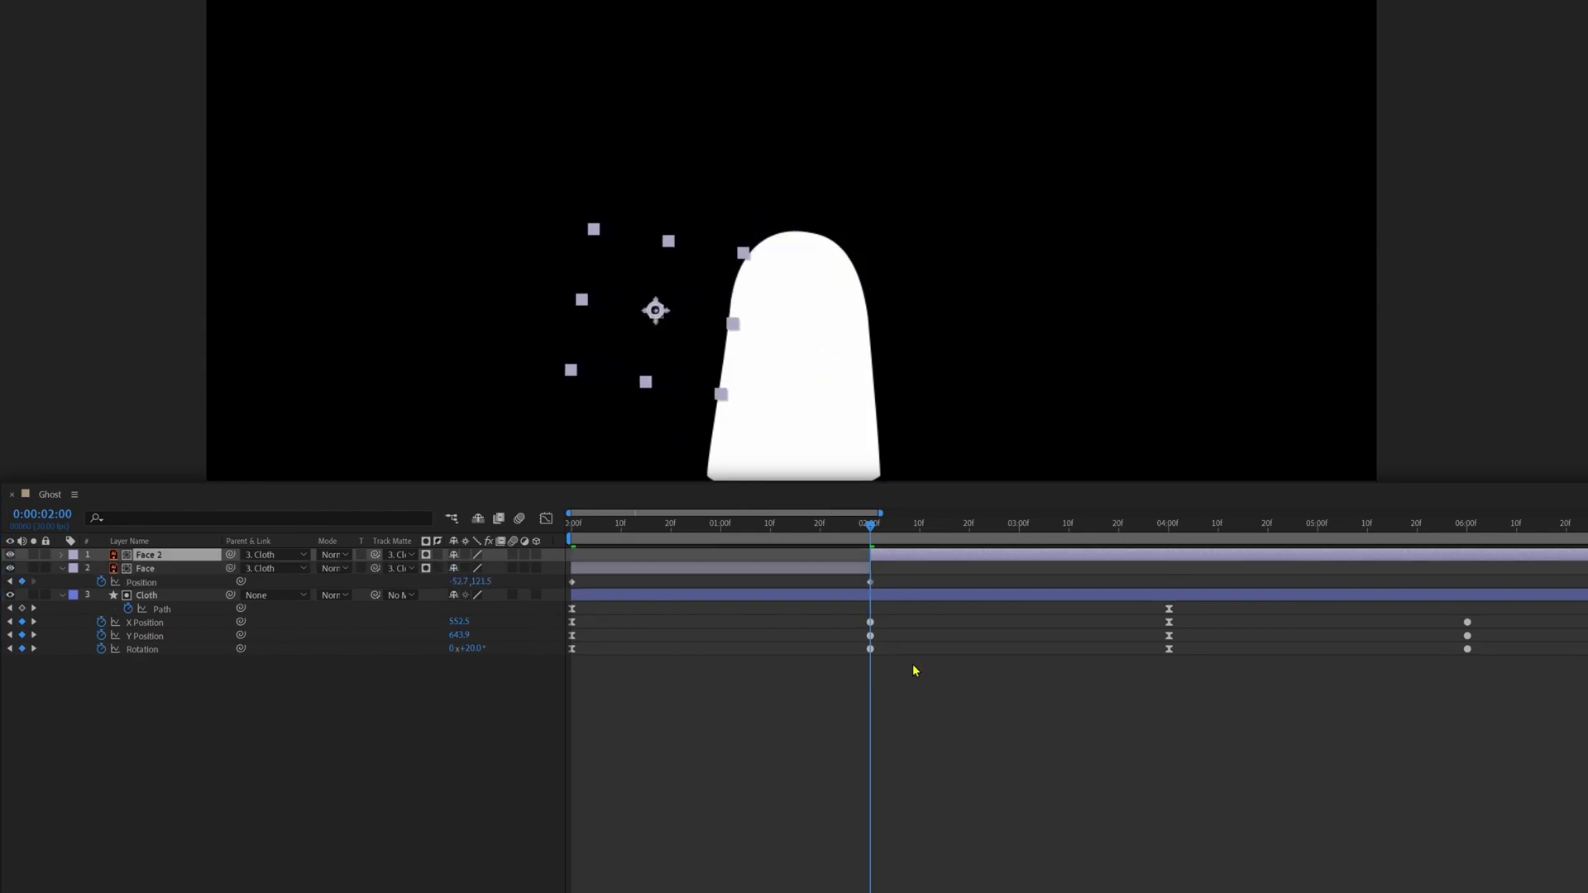
# Place the second Face layer beyond the ghost's right side at 0:00:02:00 and move it back onto the ghost at 0:00:04:00.
pyautogui.moveTo(648, 369); pyautogui.dragTo(960, 365)
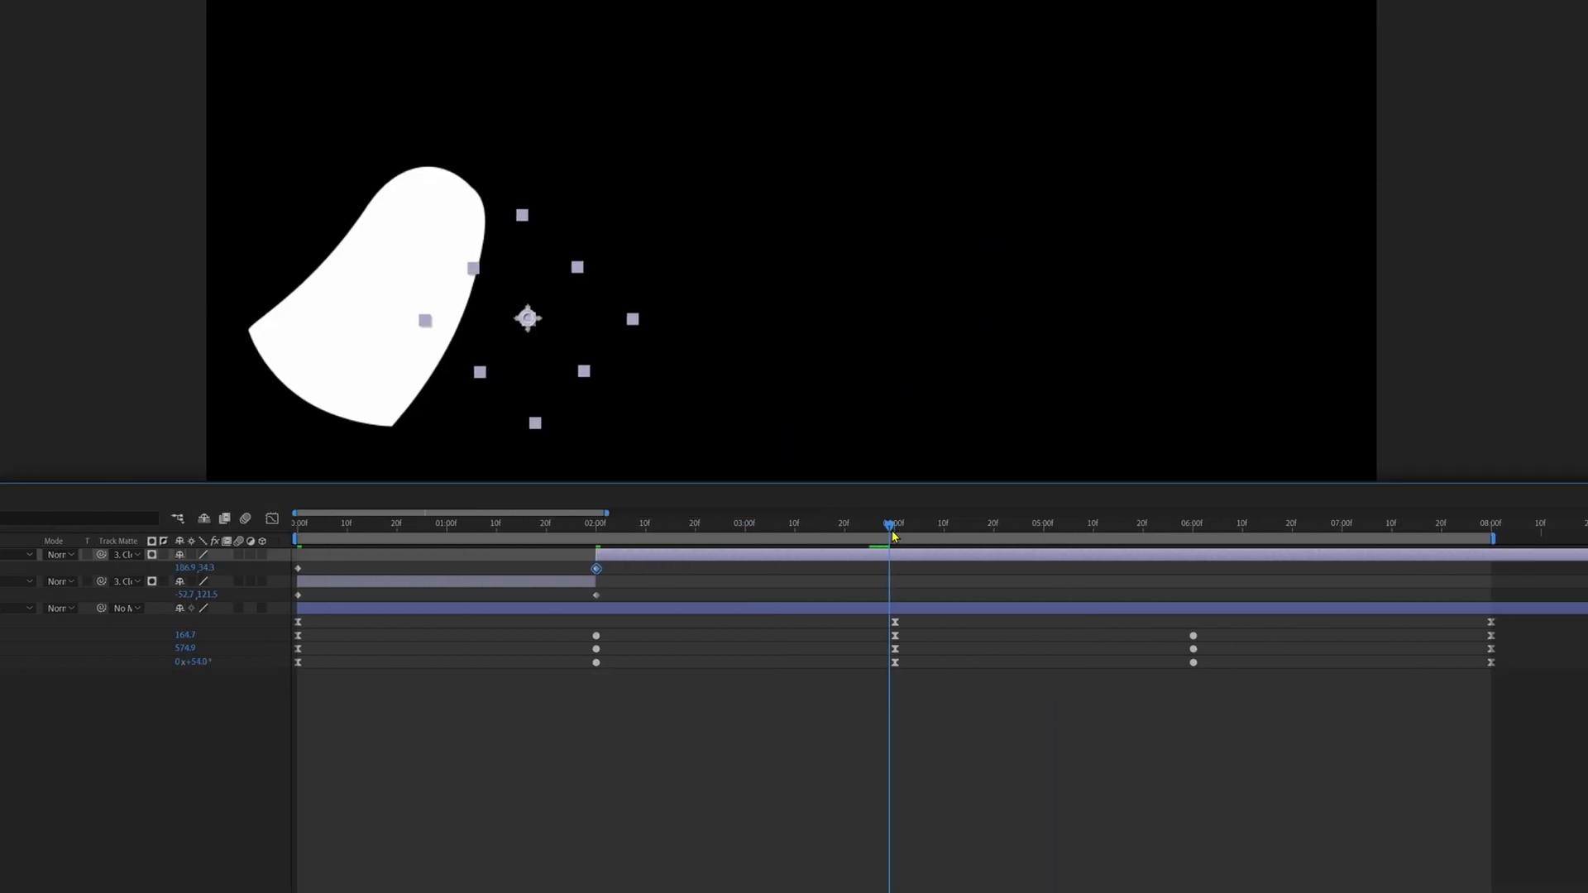
pyautogui.moveTo(891, 536); pyautogui.dragTo(896, 537)
pyautogui.moveTo(584, 361); pyautogui.dragTo(486, 314)
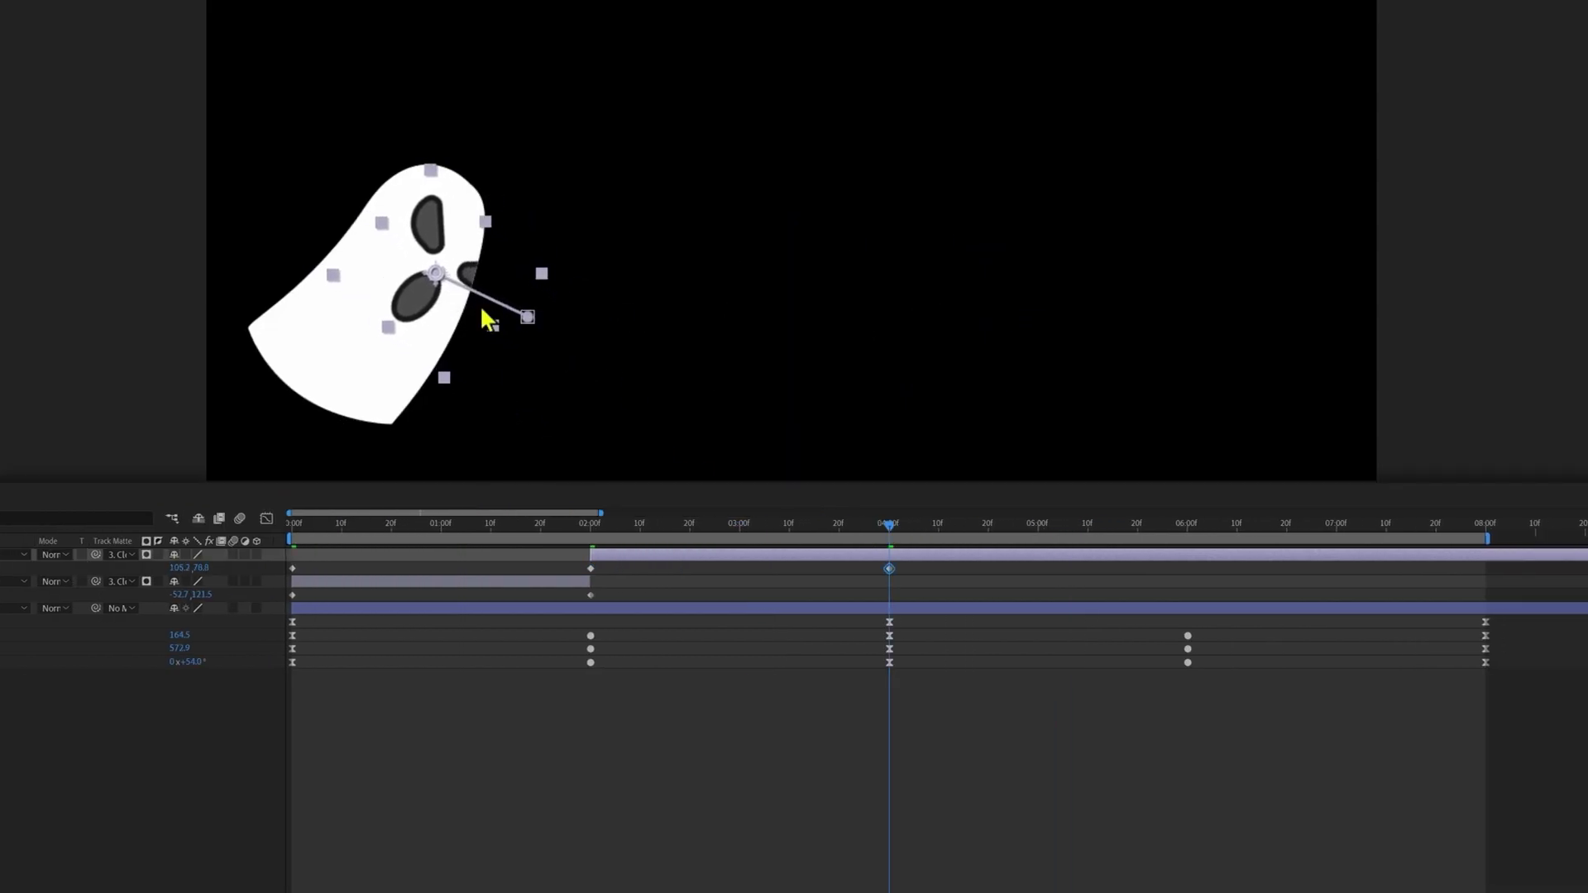
# Paste the second Face layer's first Position keyframe at 0:00:08:00 and apply Easy Ease to both Face layers' Position keyframes.
pyautogui.moveTo(1300, 525); pyautogui.dragTo(1487, 530)
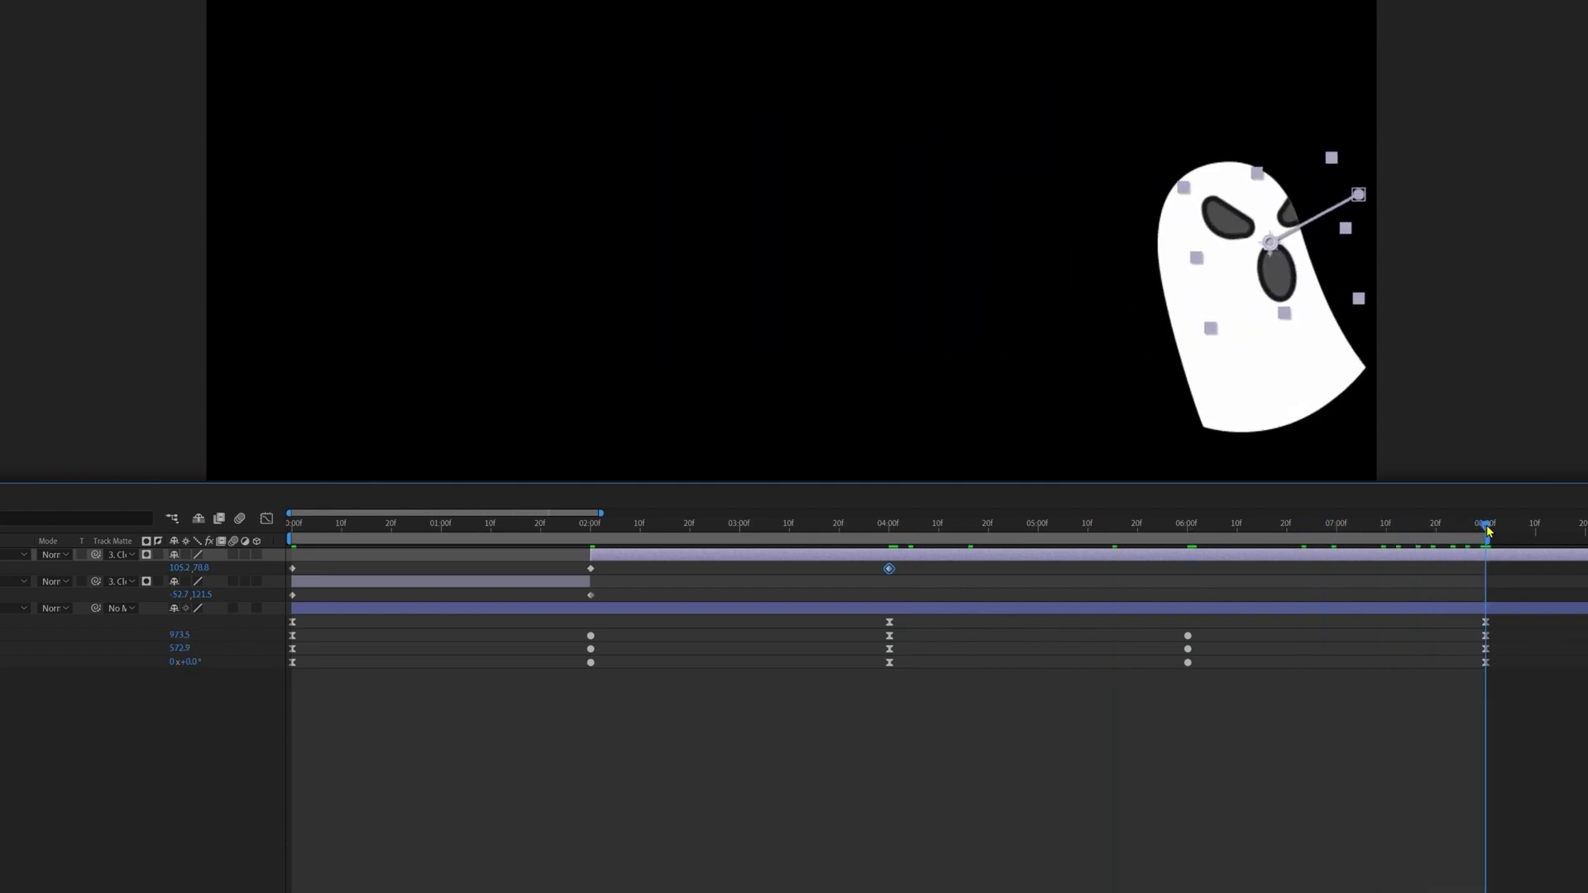
pyautogui.click(292, 568)
pyautogui.hotkey('ctrl', 'v')
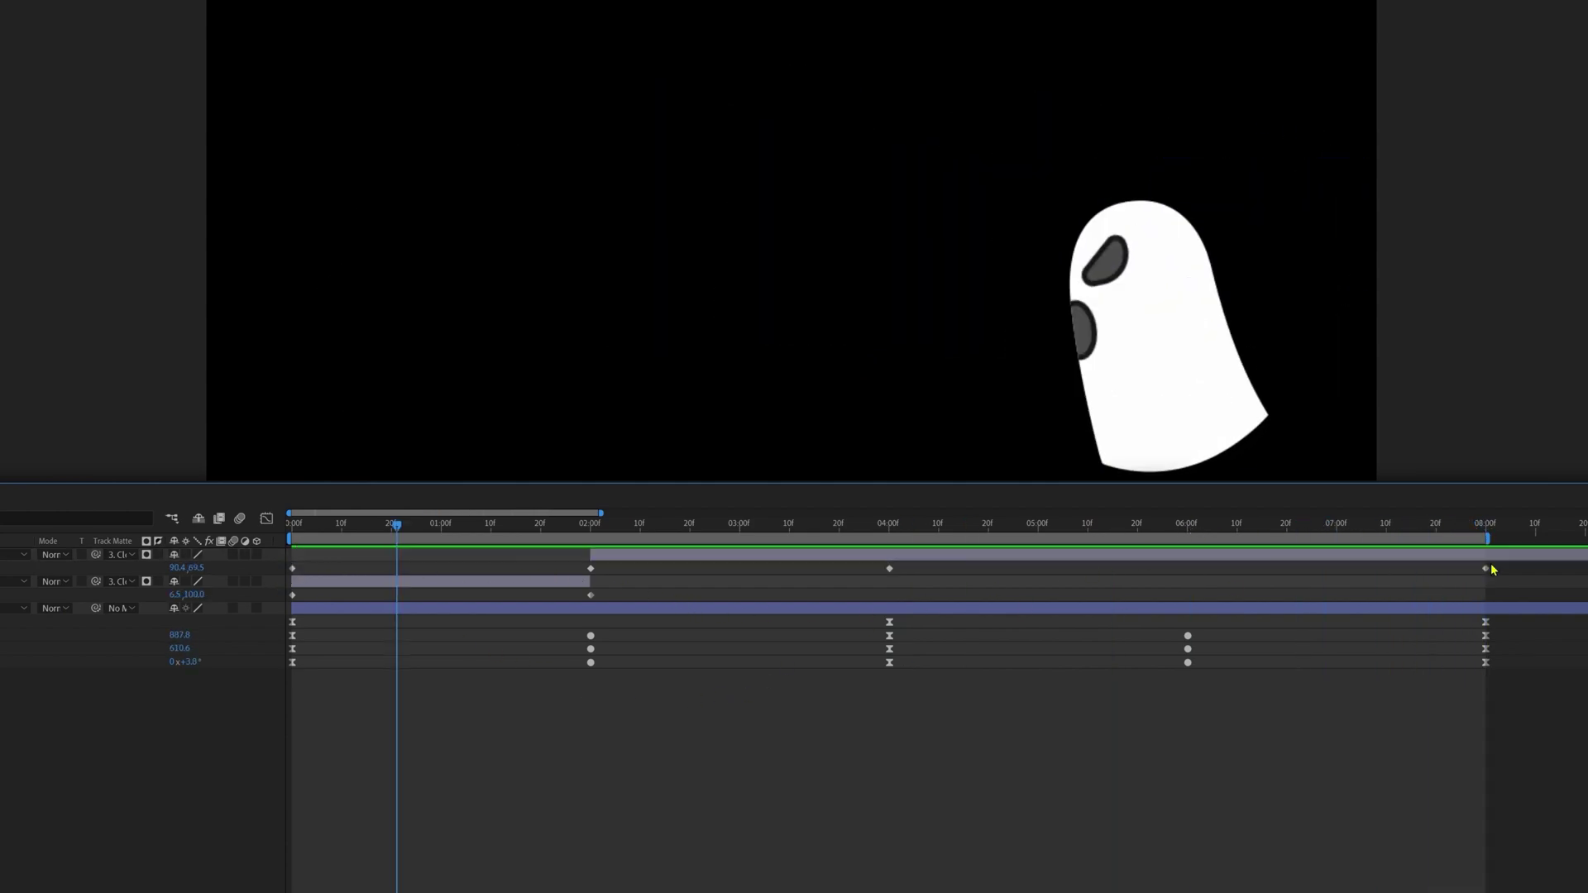
pyautogui.moveTo(1492, 564); pyautogui.dragTo(271, 604)
pyautogui.press('F9')
pyautogui.click(581, 765)
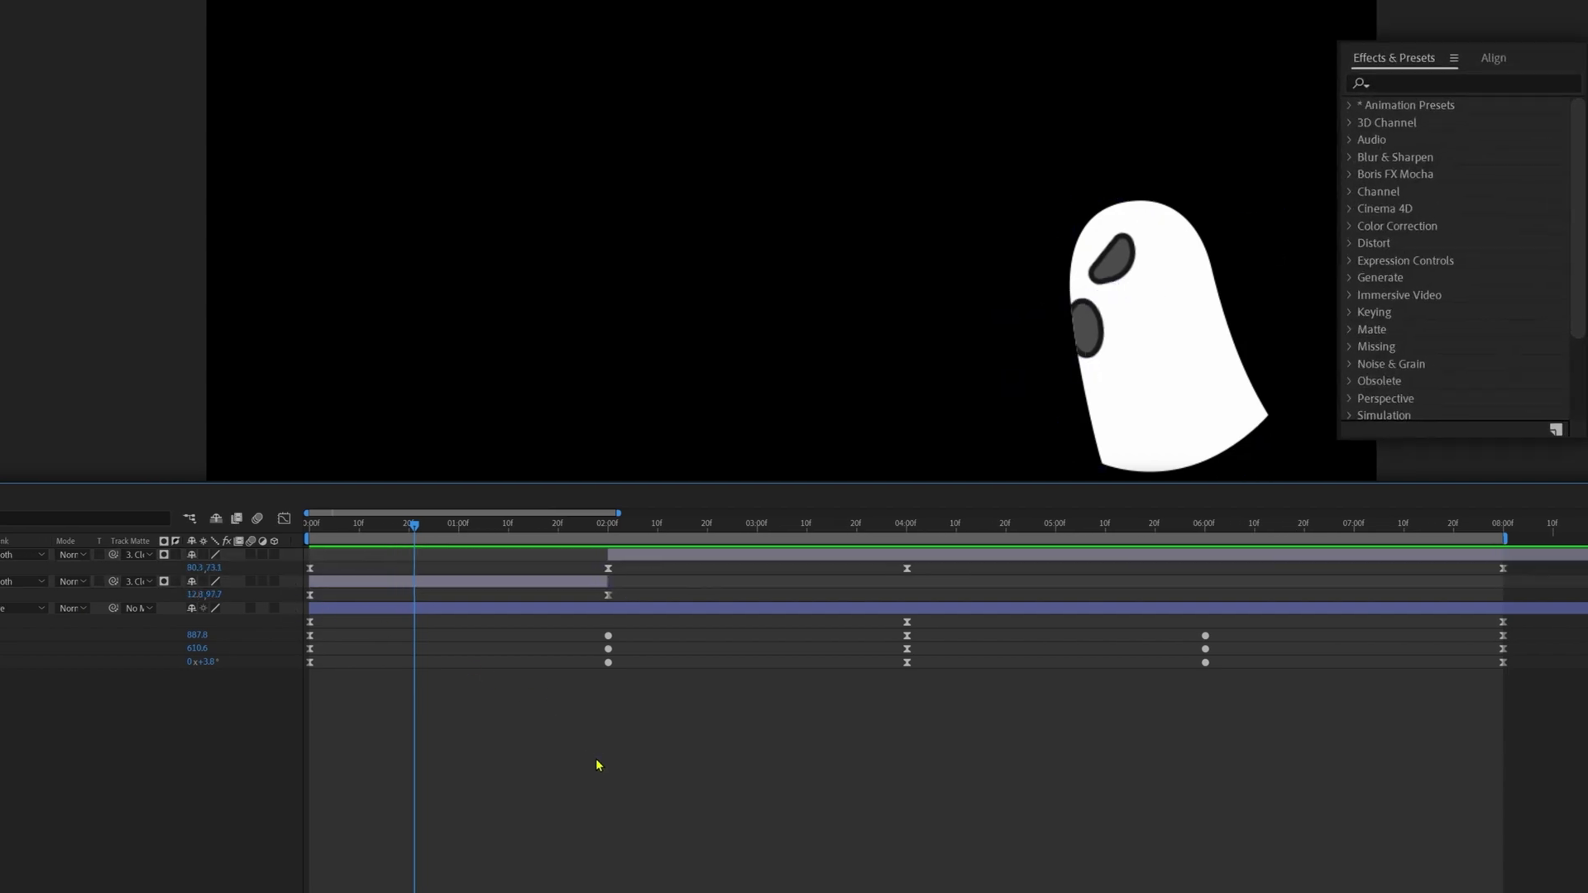
# Apply Wave Warp to the Cloth layer with a Wave Height of 4 and a Wave Width of 180.
pyautogui.click(172, 613)
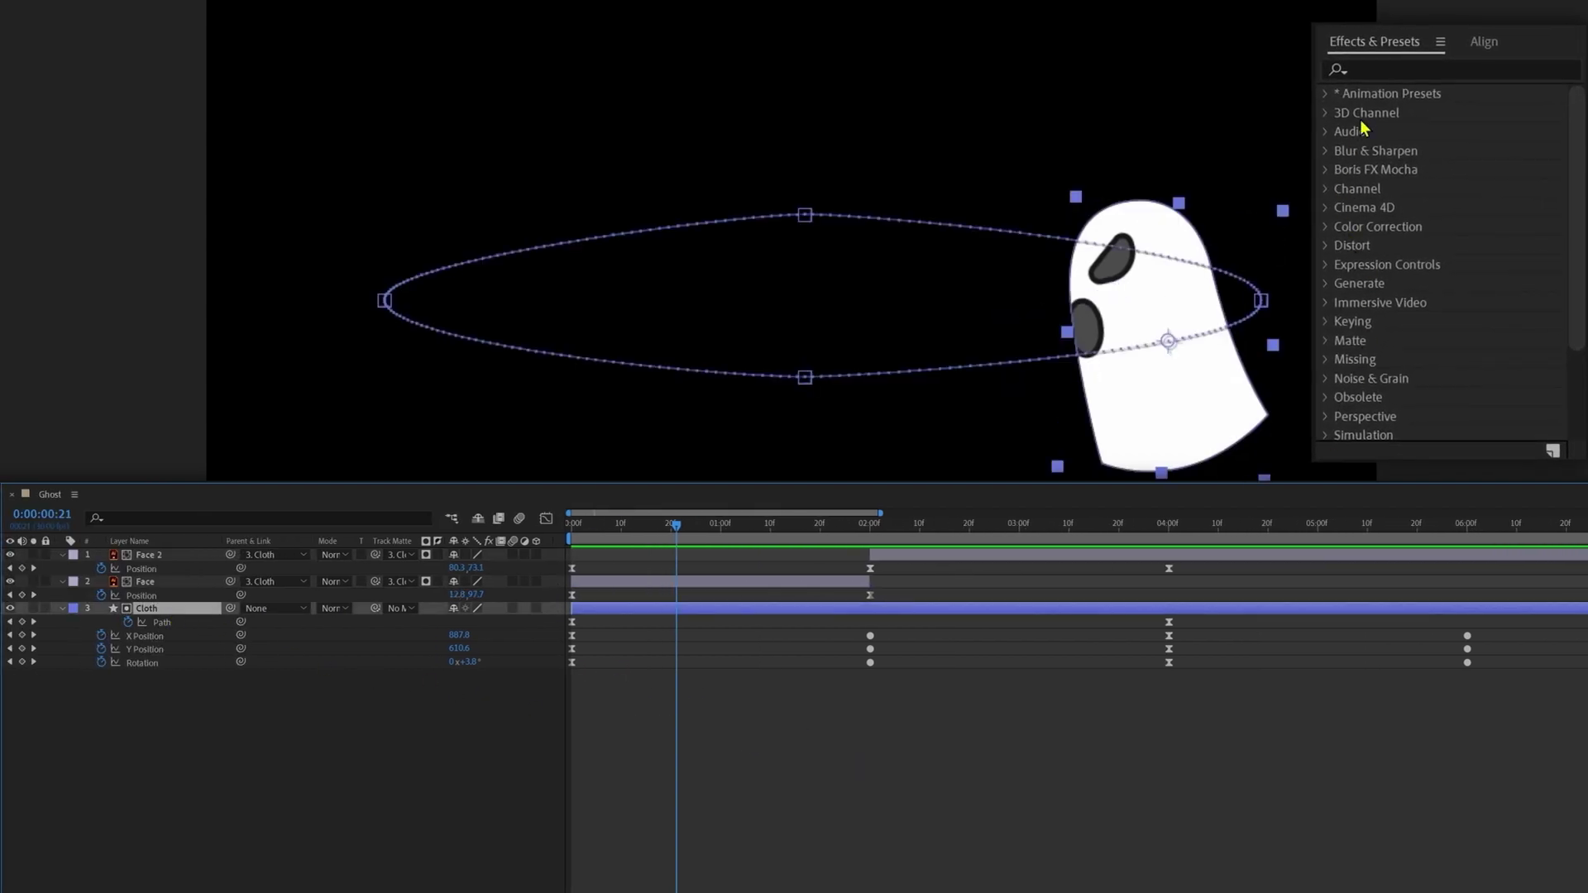
pyautogui.click(1368, 68)
pyautogui.write('wave')
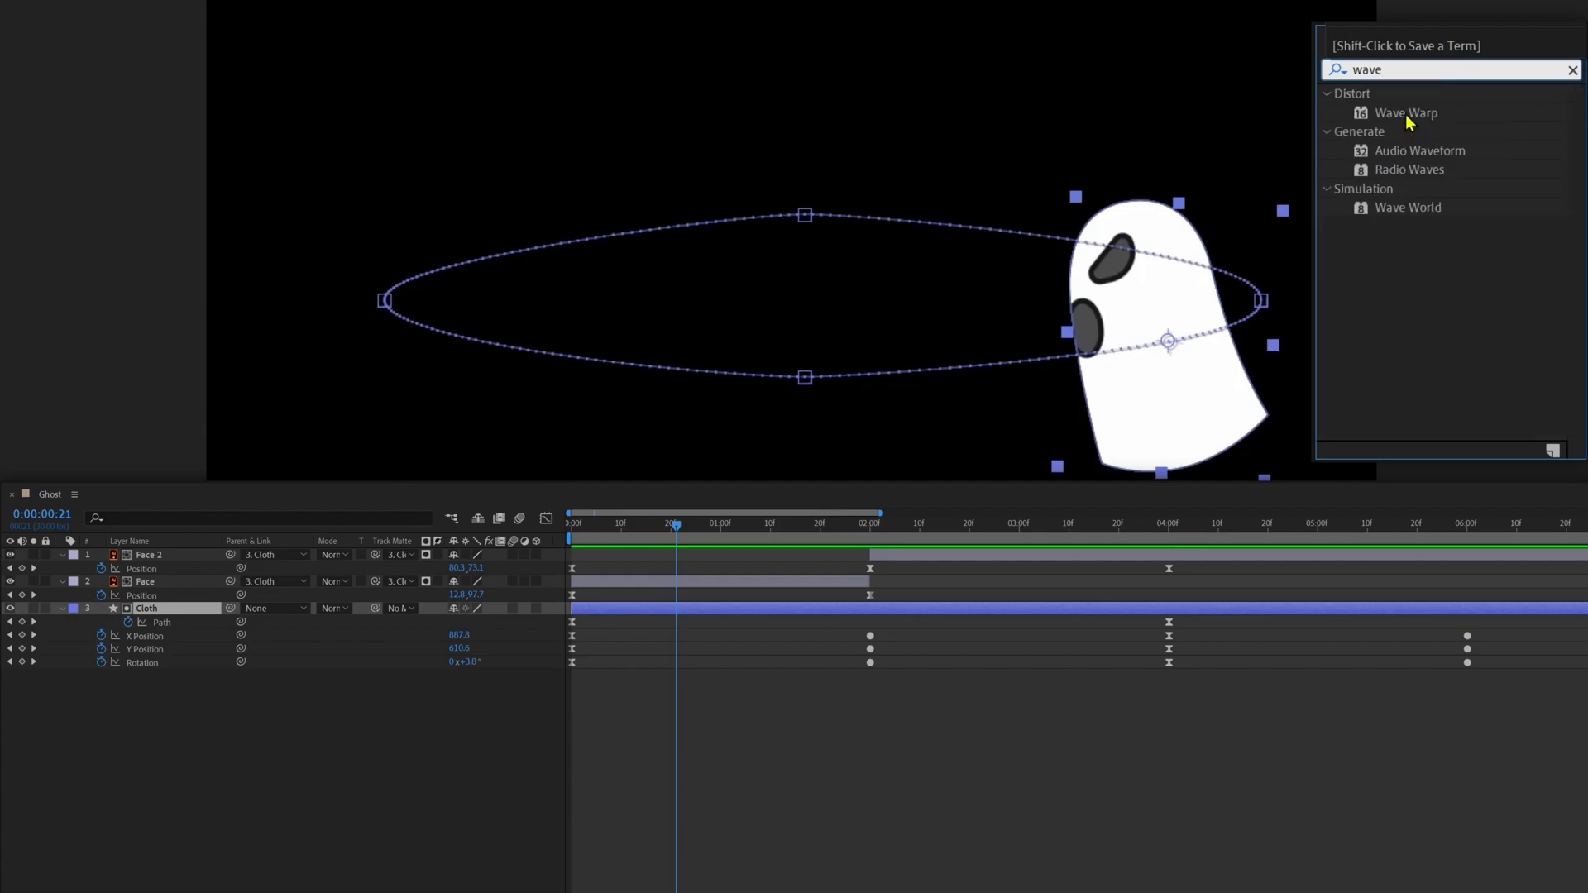
pyautogui.doubleClick(1405, 114)
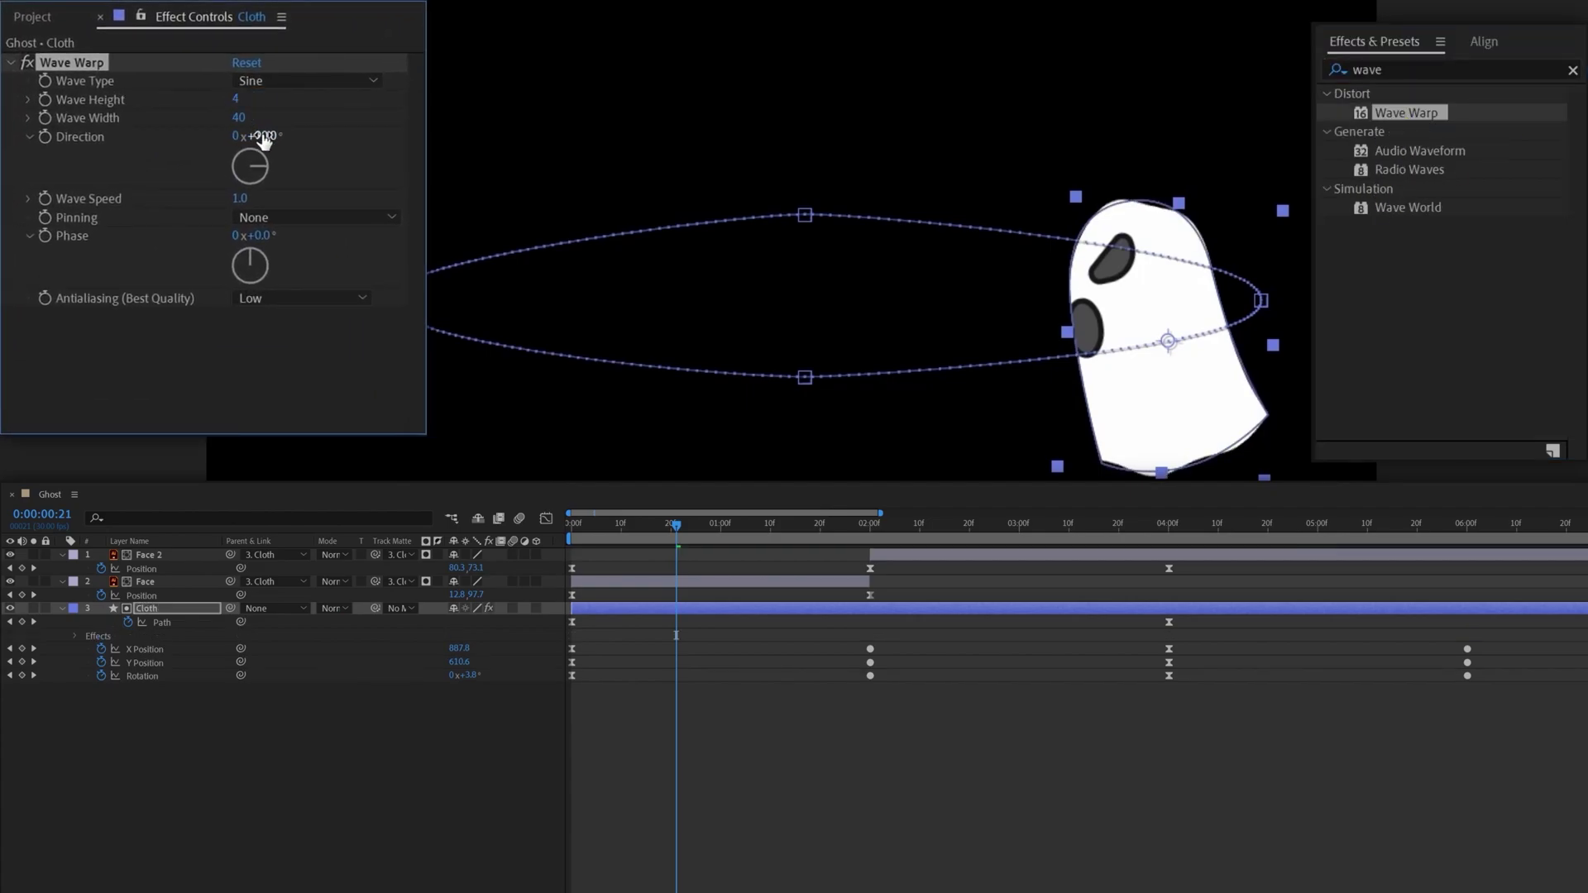
pyautogui.write('100')
pyautogui.press('Return')
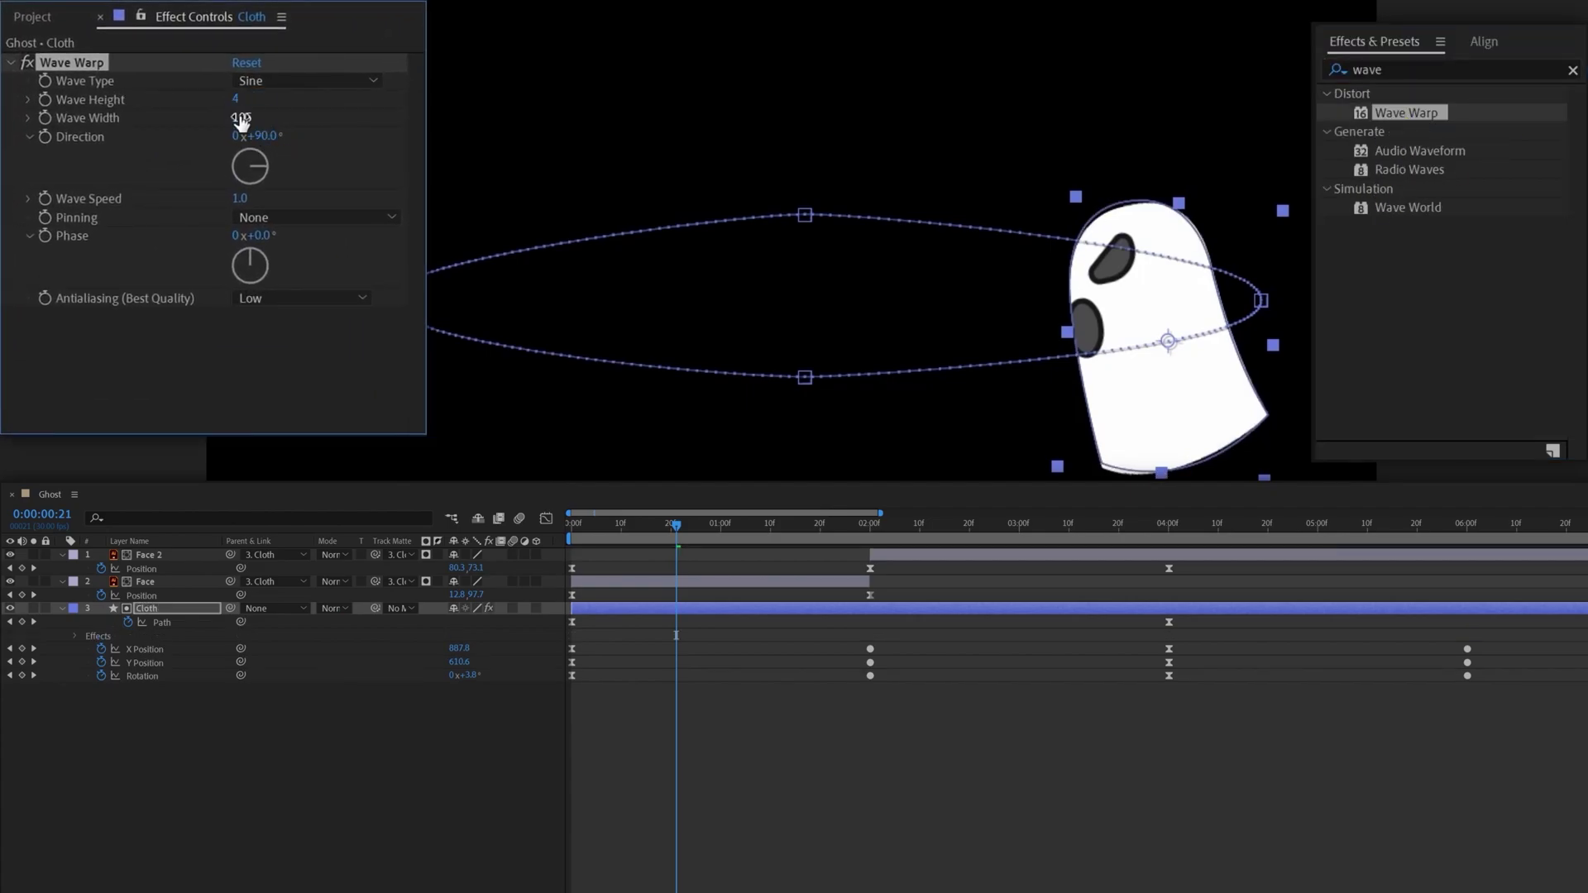
pyautogui.write('180')
pyautogui.press('Return')
# Draw a large closed pen shape covering all but the ghost's bottom edge and use it as the Cloth layer's track matte.
pyautogui.click(601, 728)
pyautogui.press('g')
pyautogui.click(895, 461)
pyautogui.click(1513, 257)
pyautogui.click(1399, 2)
pyautogui.click(471, 260)
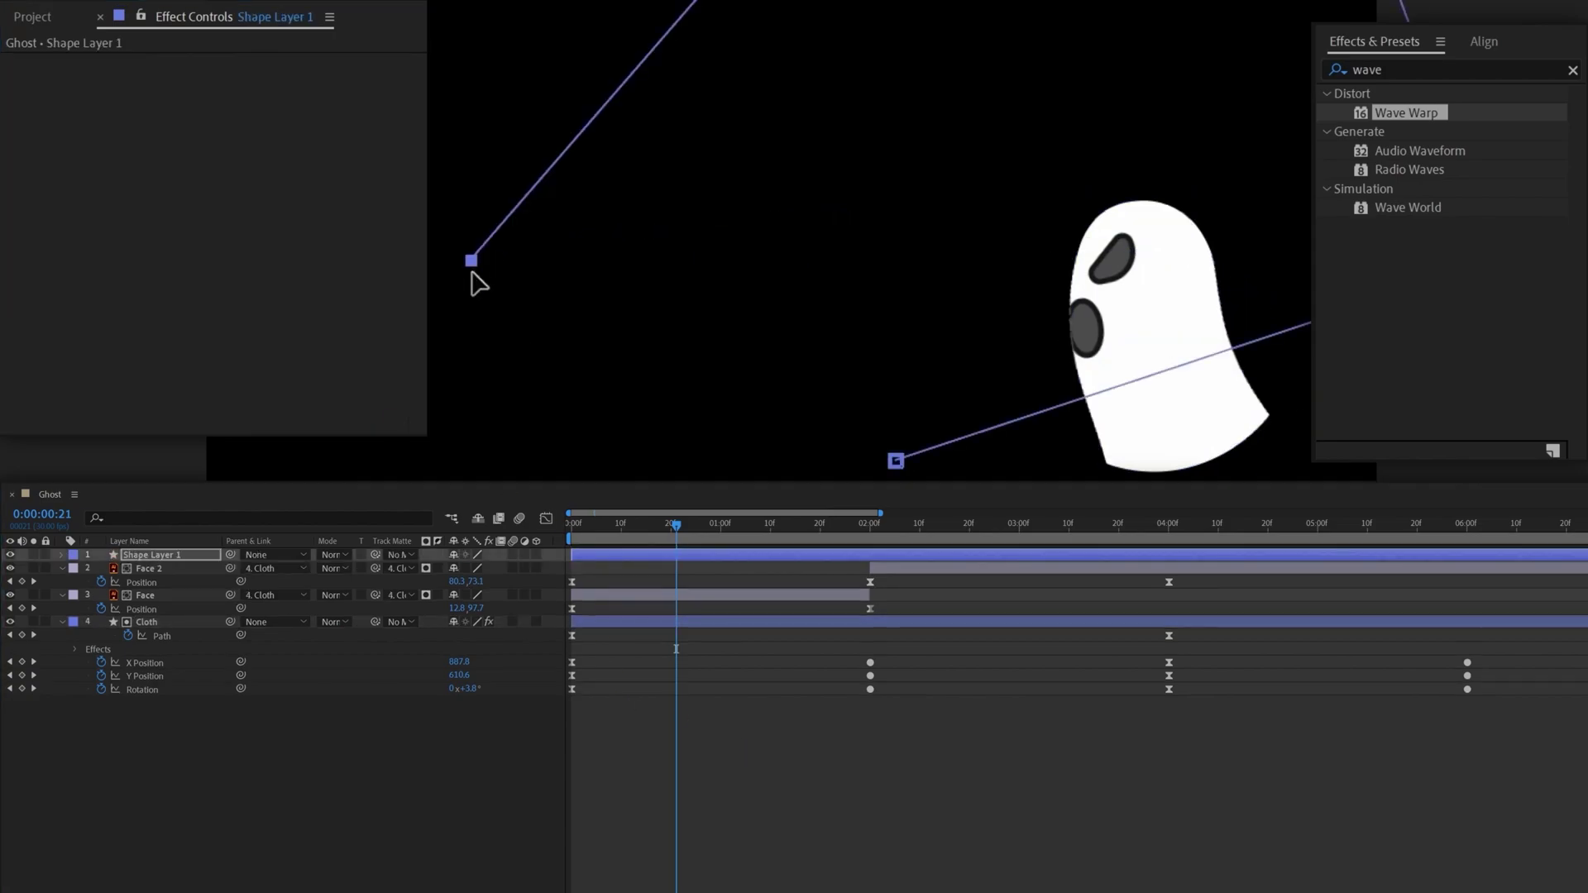
pyautogui.click(895, 461)
pyautogui.moveTo(1132, 265); pyautogui.dragTo(1140, 292)
pyautogui.click(389, 647)
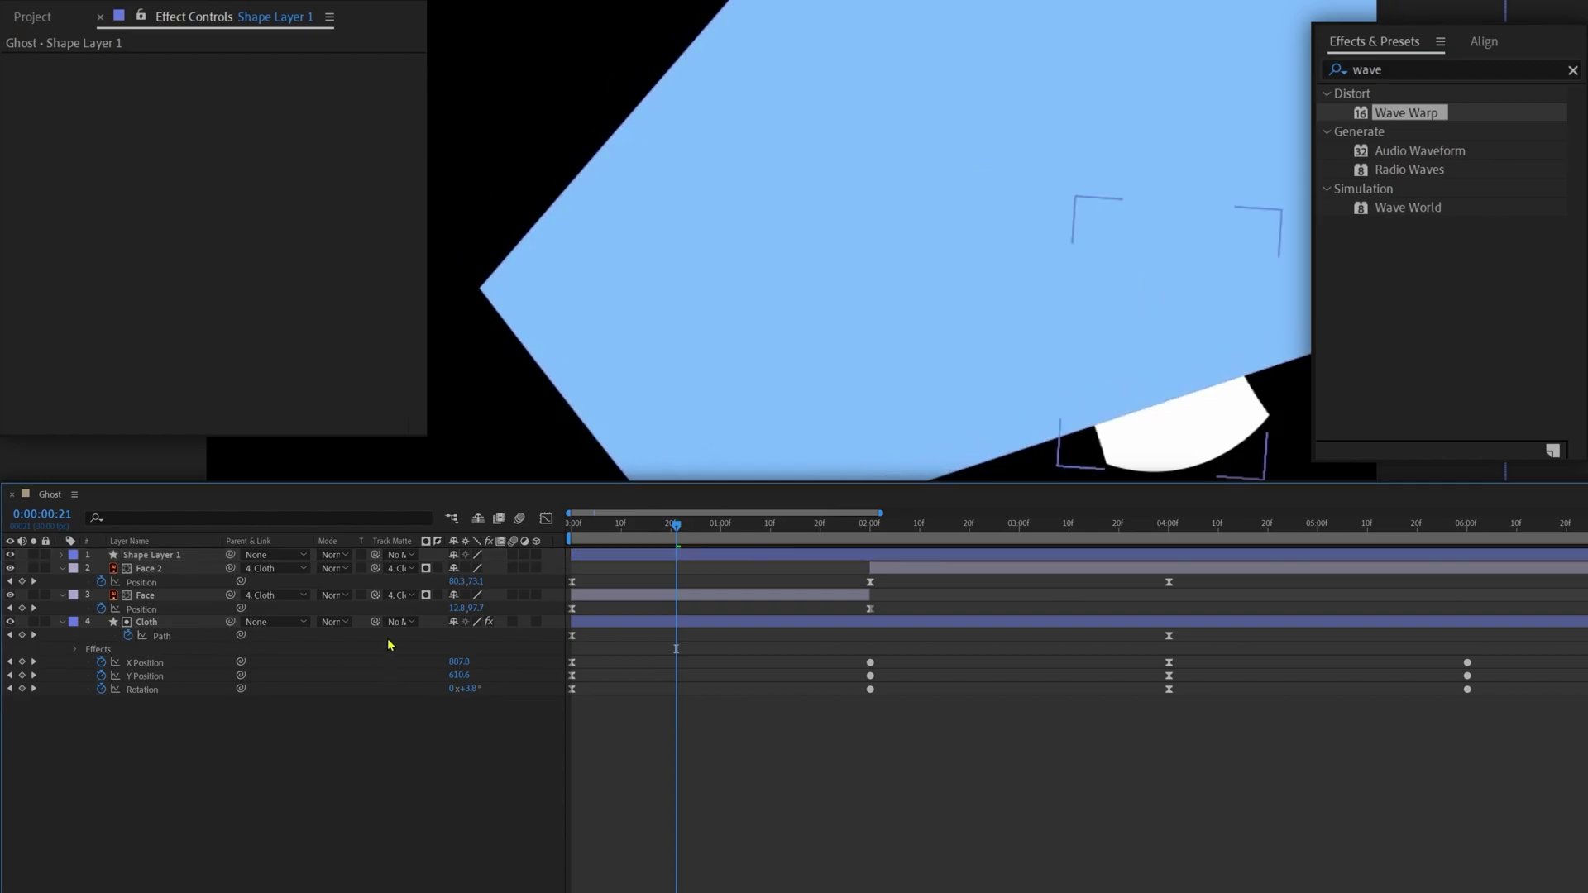
pyautogui.moveTo(376, 623); pyautogui.dragTo(364, 670)
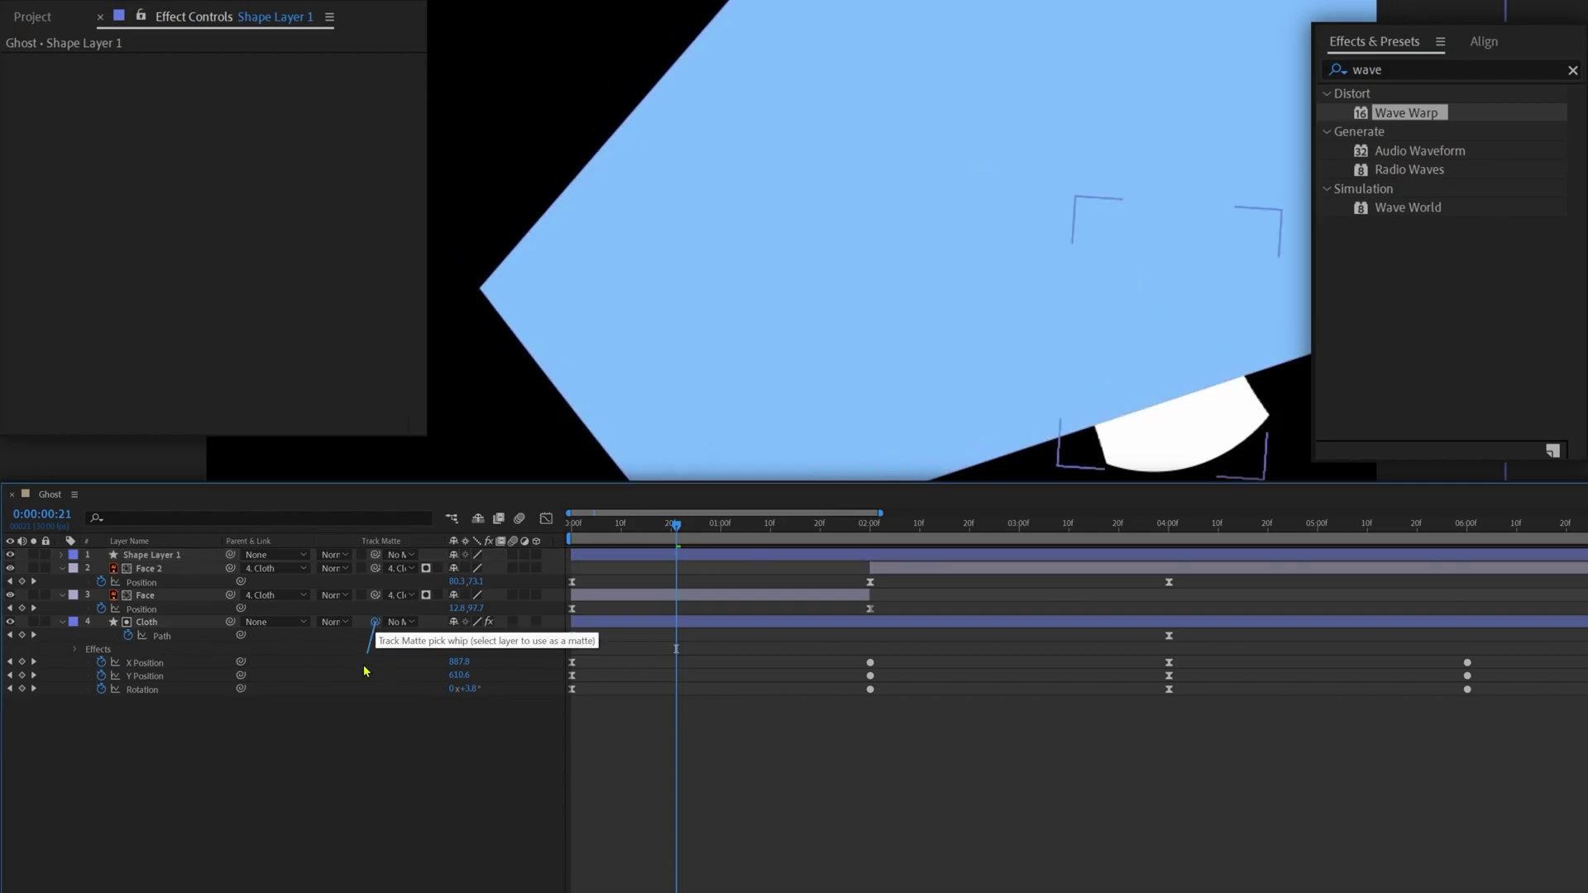
pyautogui.moveTo(189, 560); pyautogui.dragTo(189, 561)
# Apply Wave Warp to Shape Layer 1 with Wave Type Circle, Wave Height 6 and Wave Width 85.
pyautogui.click(174, 555)
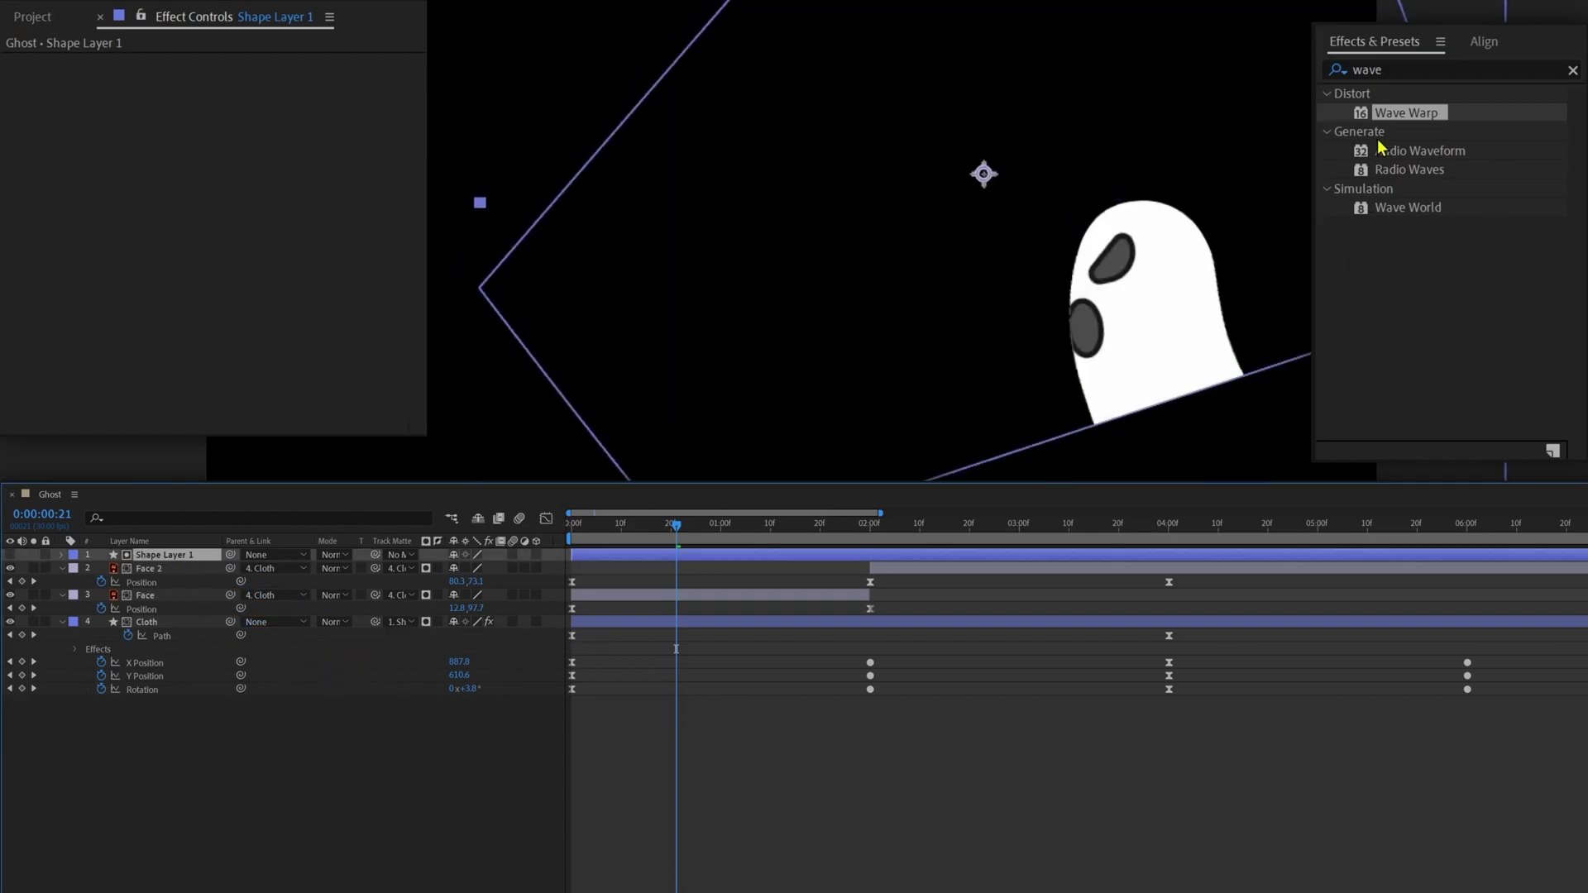
pyautogui.doubleClick(1403, 116)
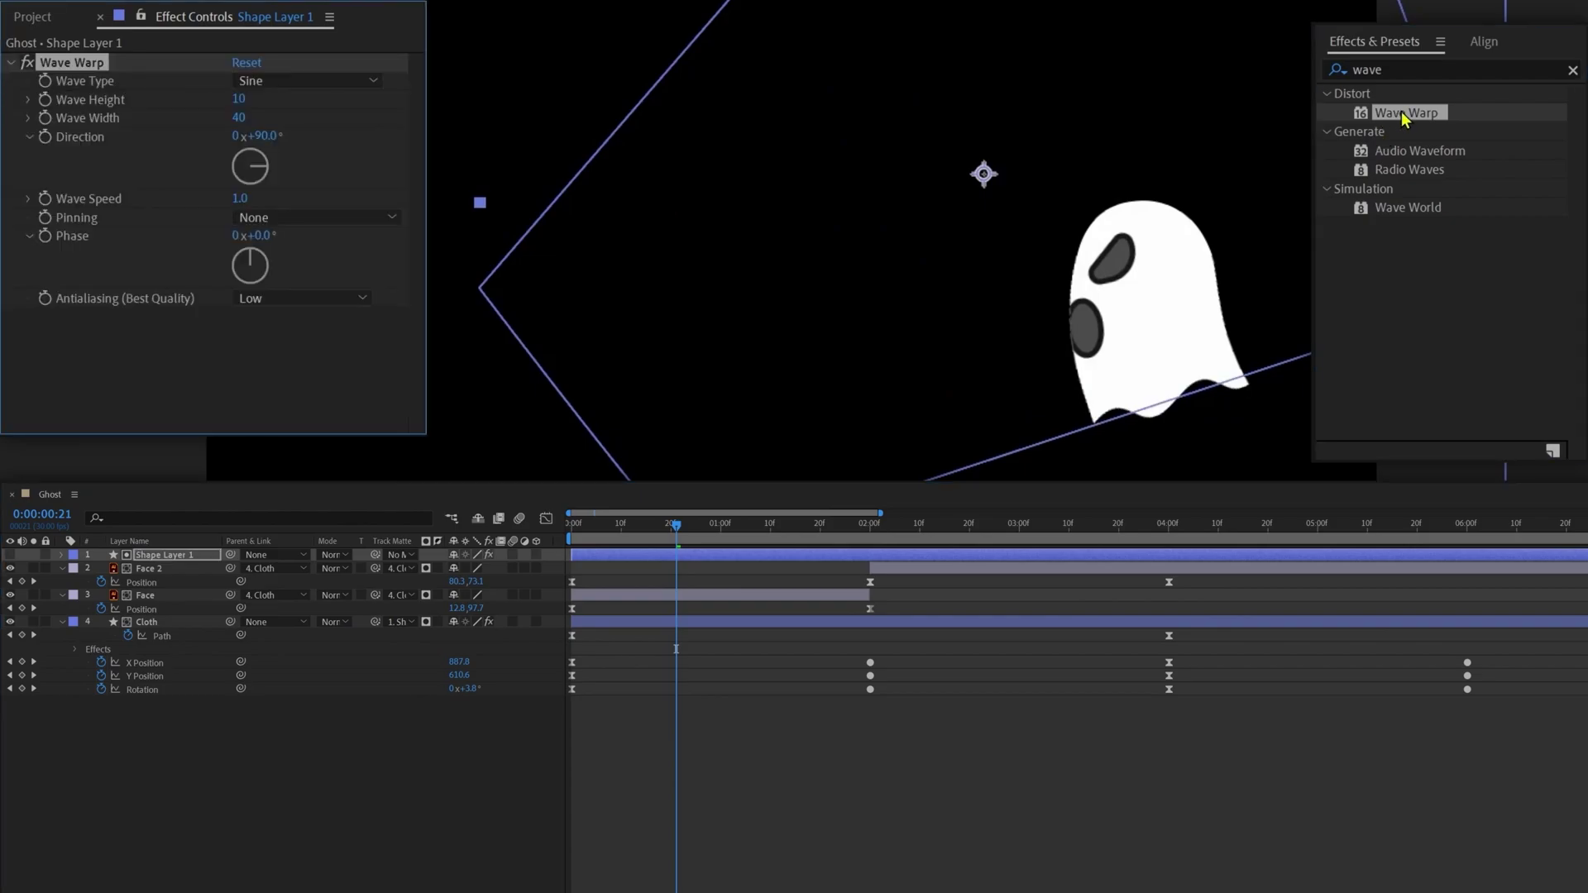
pyautogui.click(307, 82)
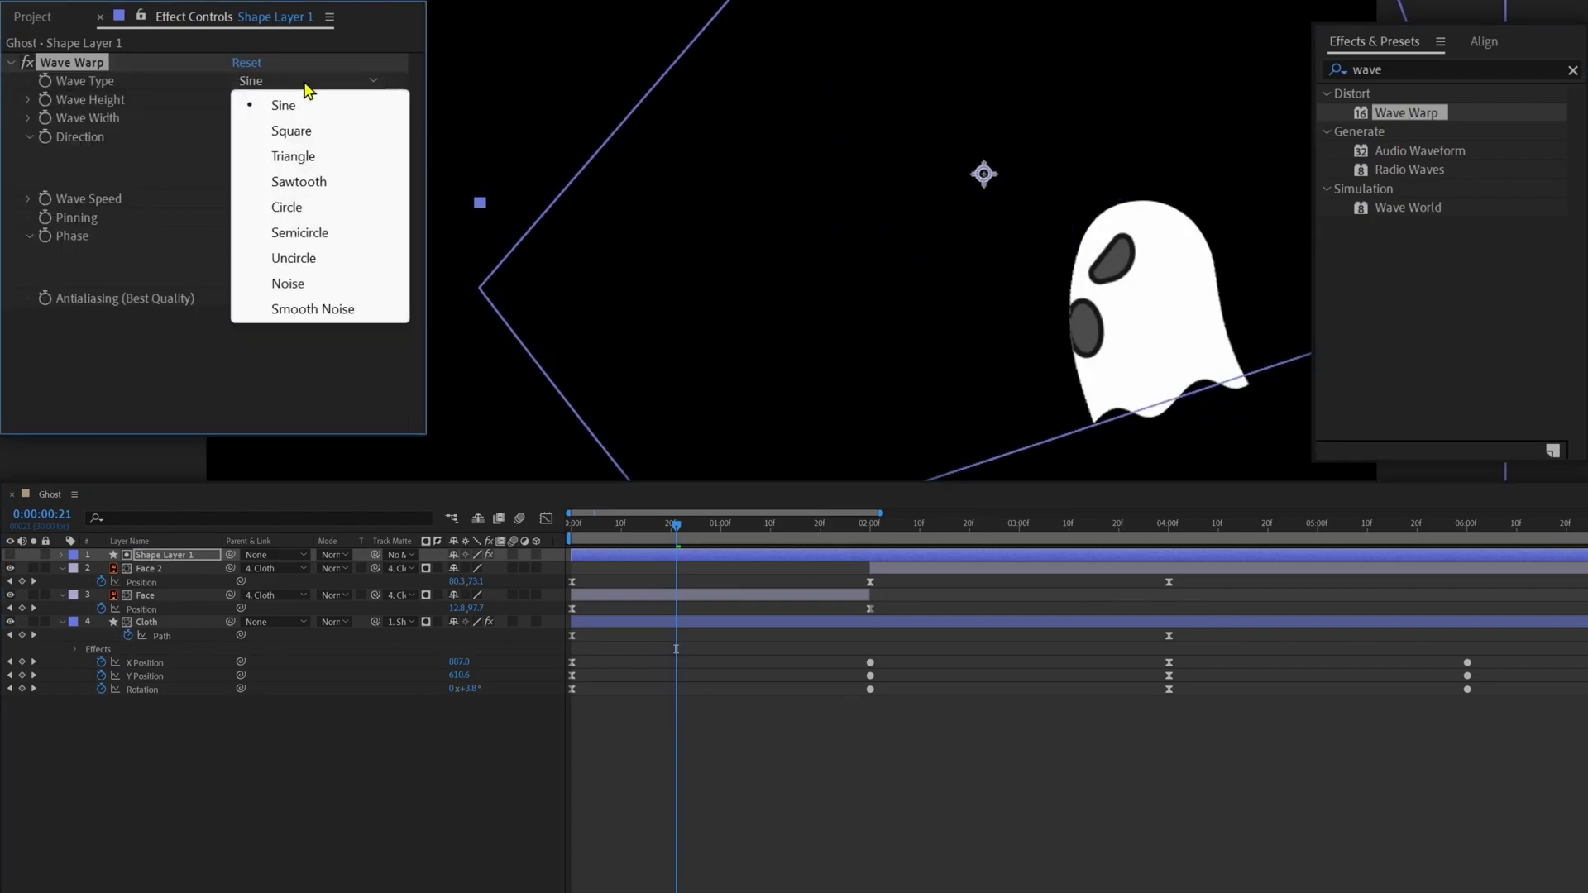
pyautogui.click(290, 206)
pyautogui.click(240, 99)
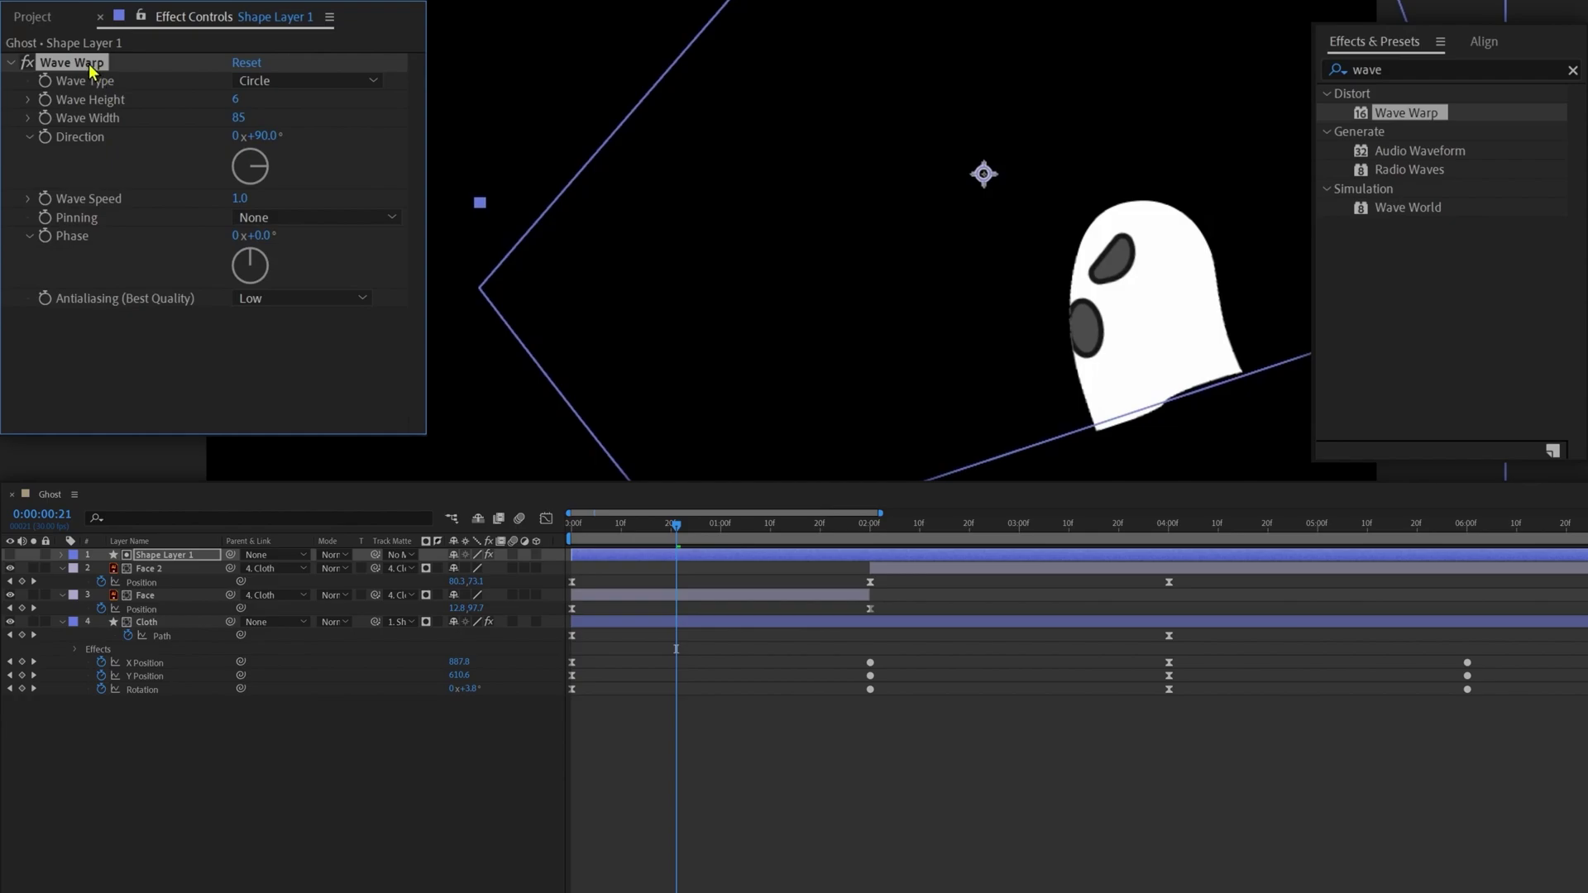
# Duplicate Shape Layer 1's Wave Warp effect, keep its type as Circle, and set the copy's Wave Height to 4.
pyautogui.hotkey('ctrl', 'd')
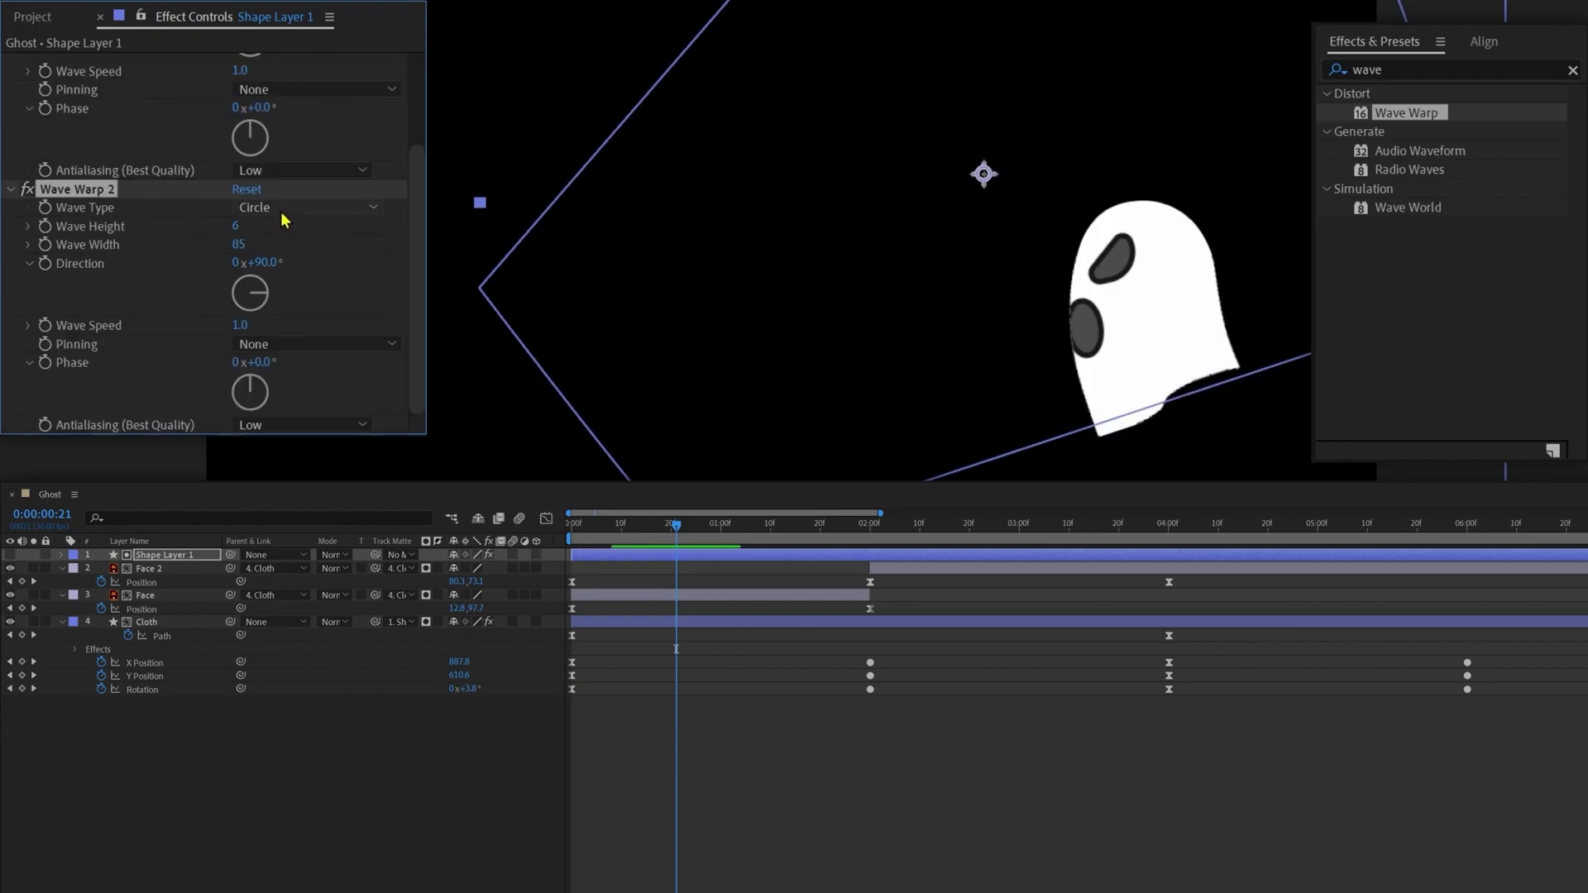
pyautogui.click(281, 212)
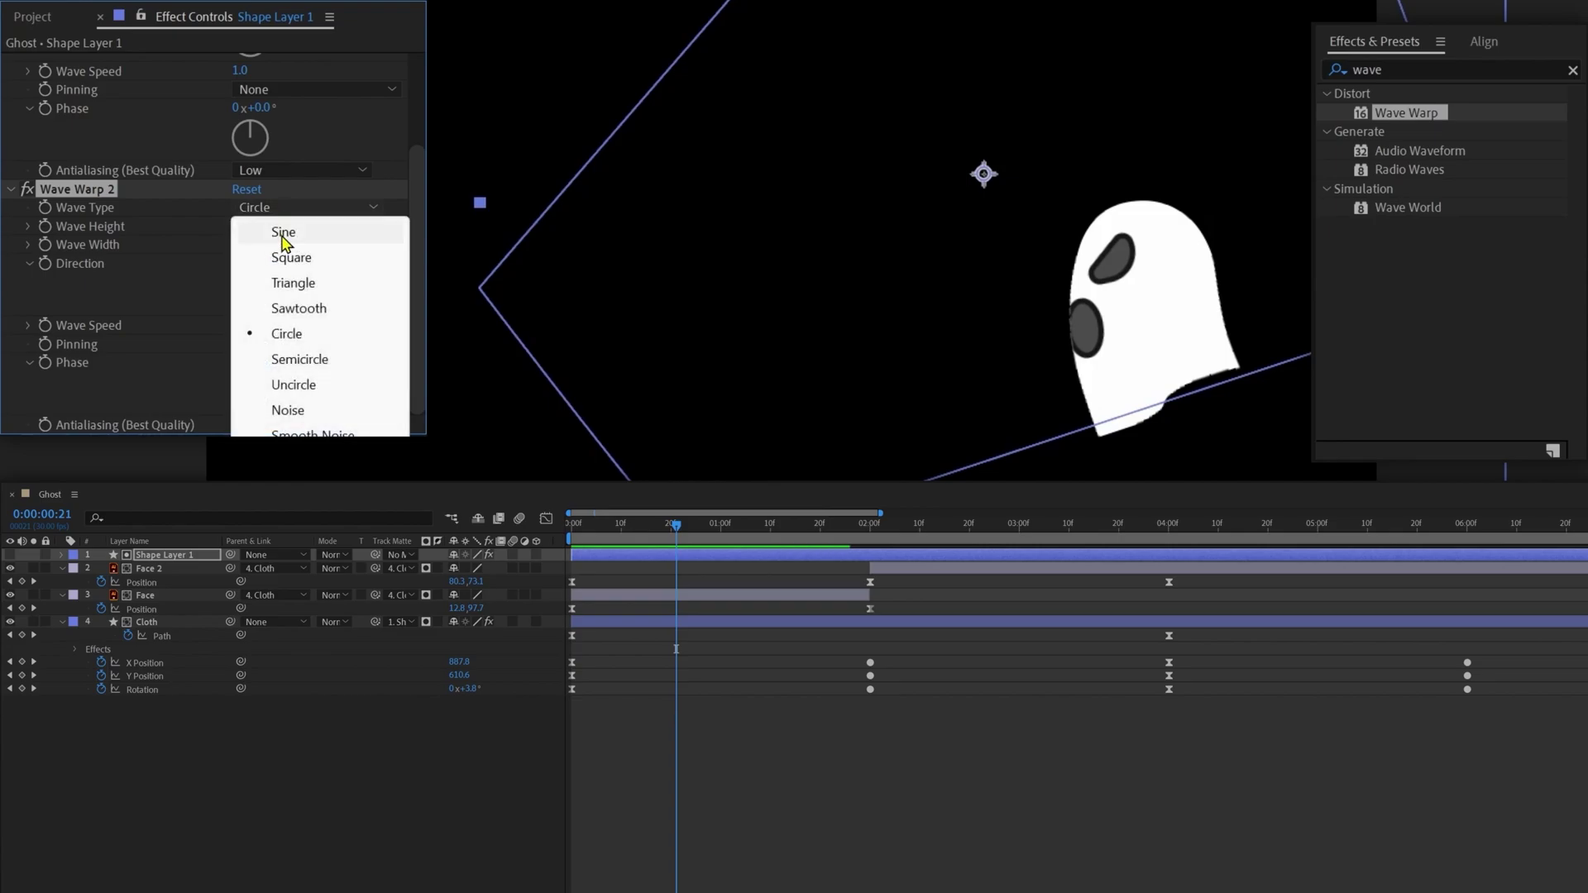
pyautogui.click(282, 235)
pyautogui.hotkey('ctrl', 'z')
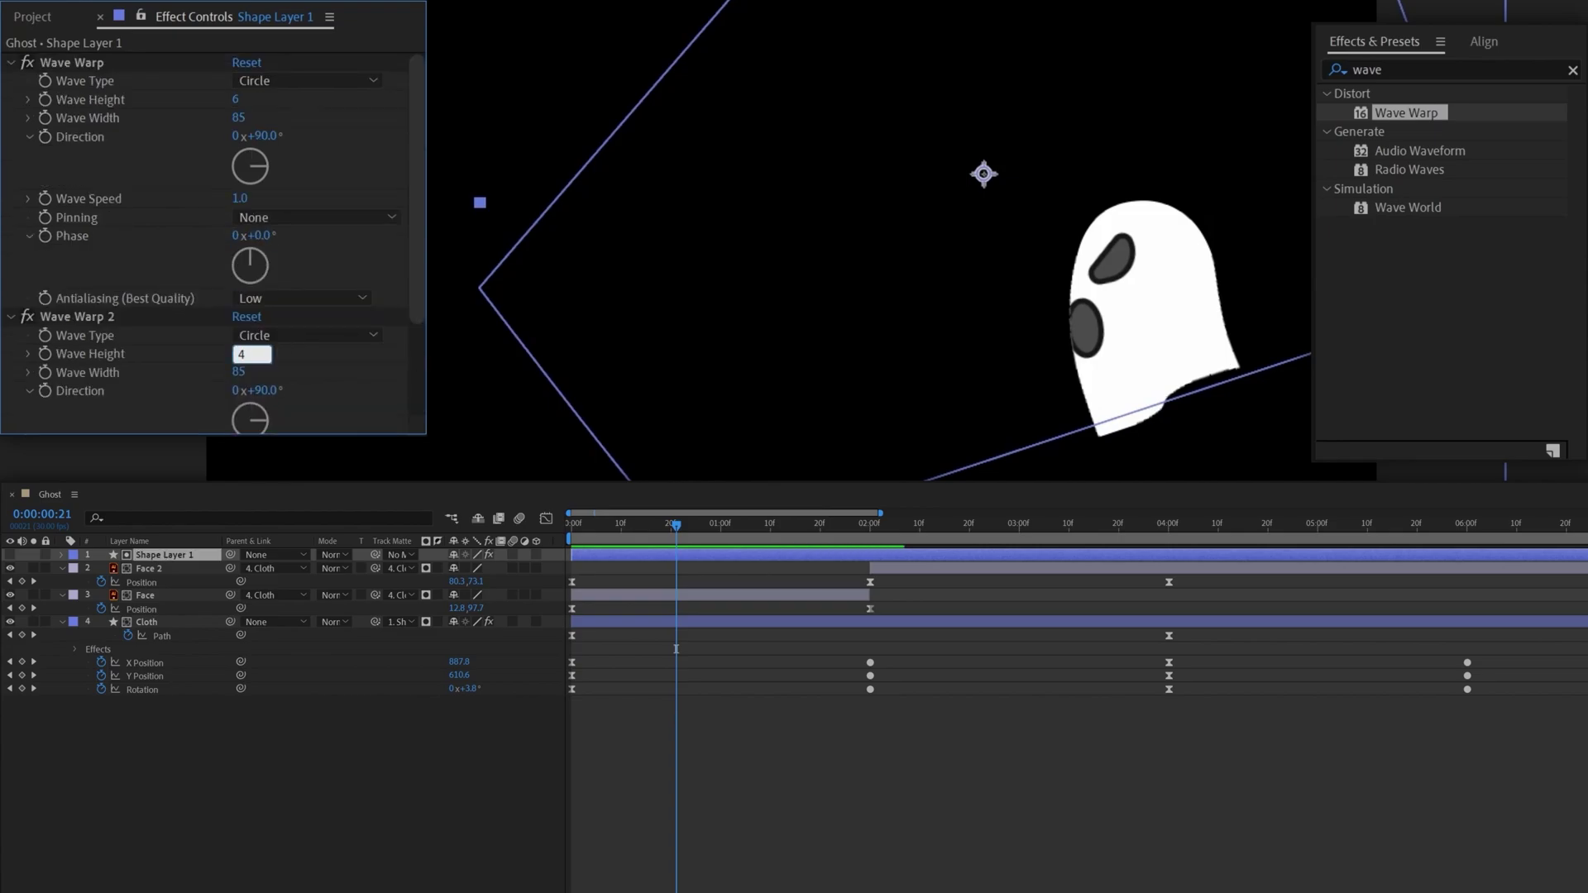
pyautogui.press('Return')
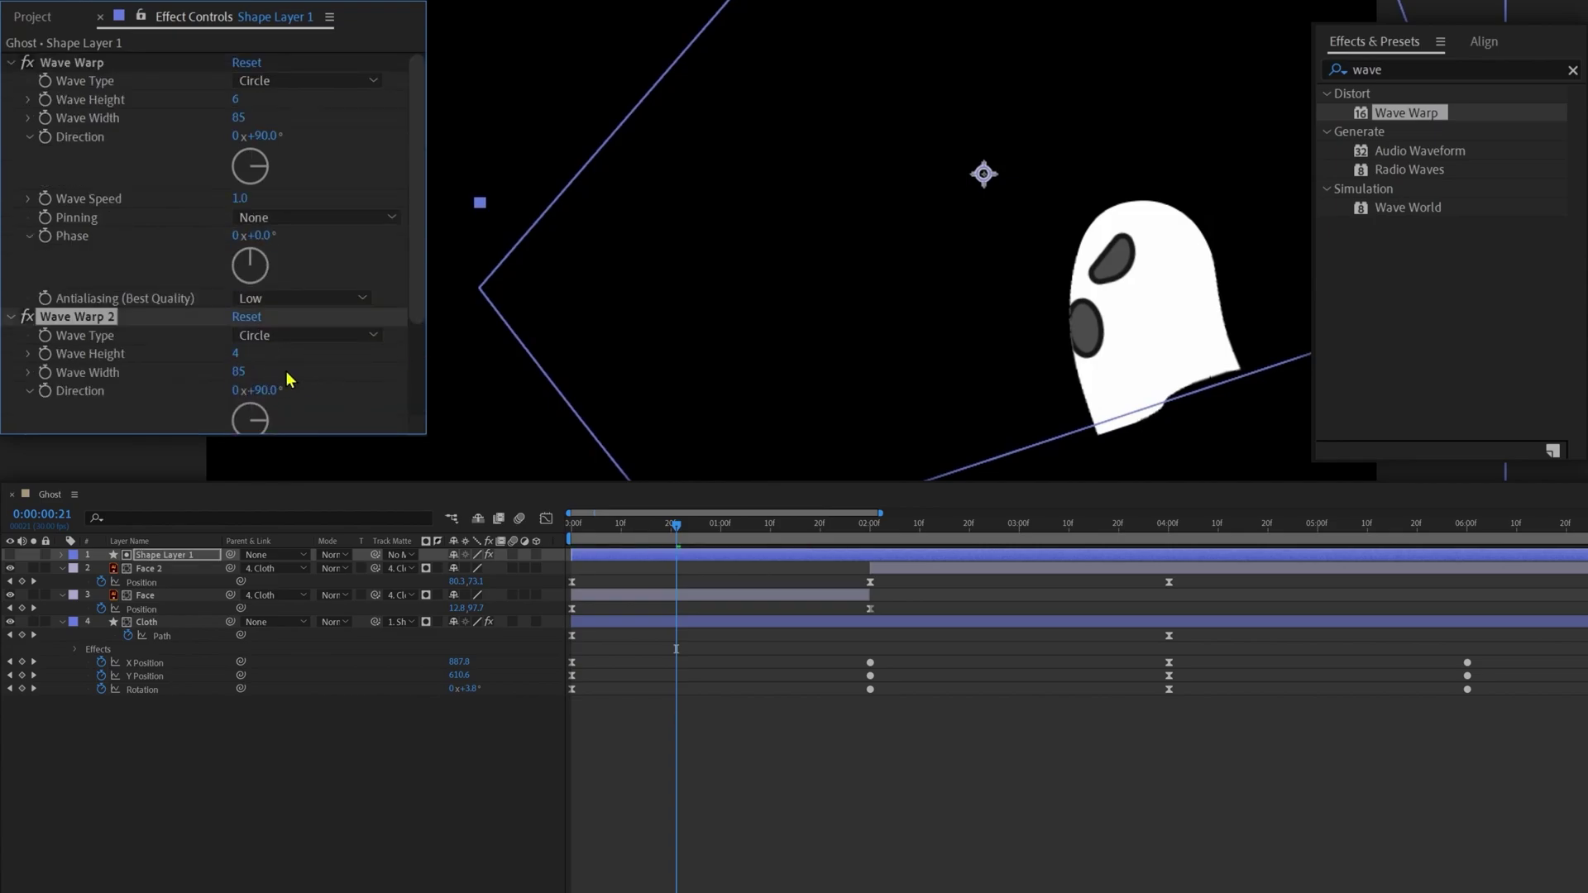
# Parent Shape Layer 1 to the Cloth layer and preview the ghost animation.
pyautogui.click(185, 555)
pyautogui.moveTo(231, 555); pyautogui.dragTo(166, 621)
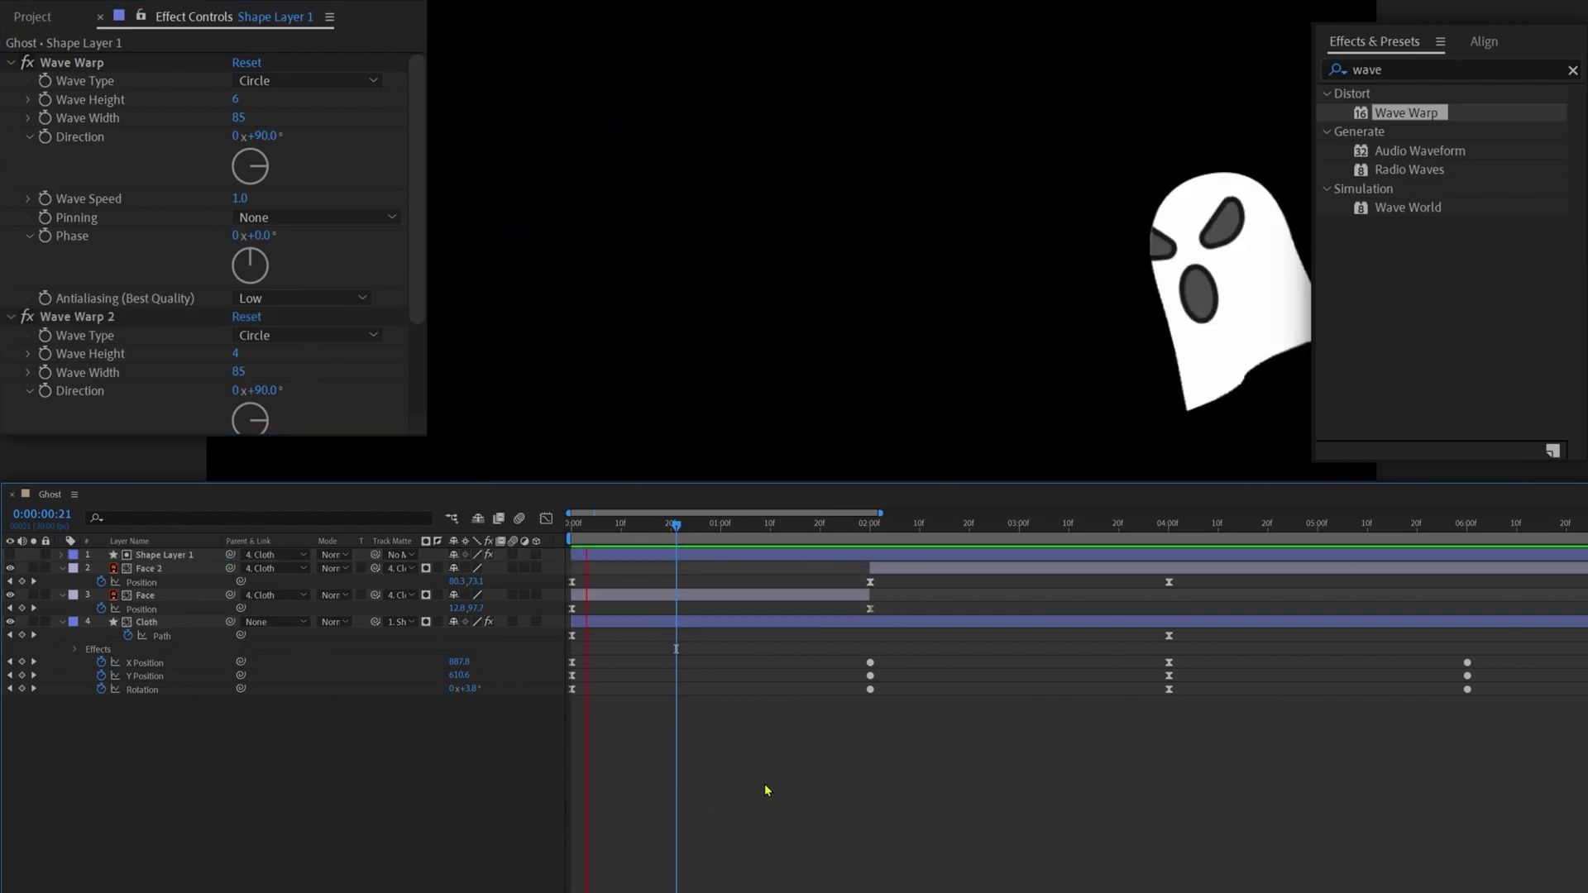
pyautogui.press('space')
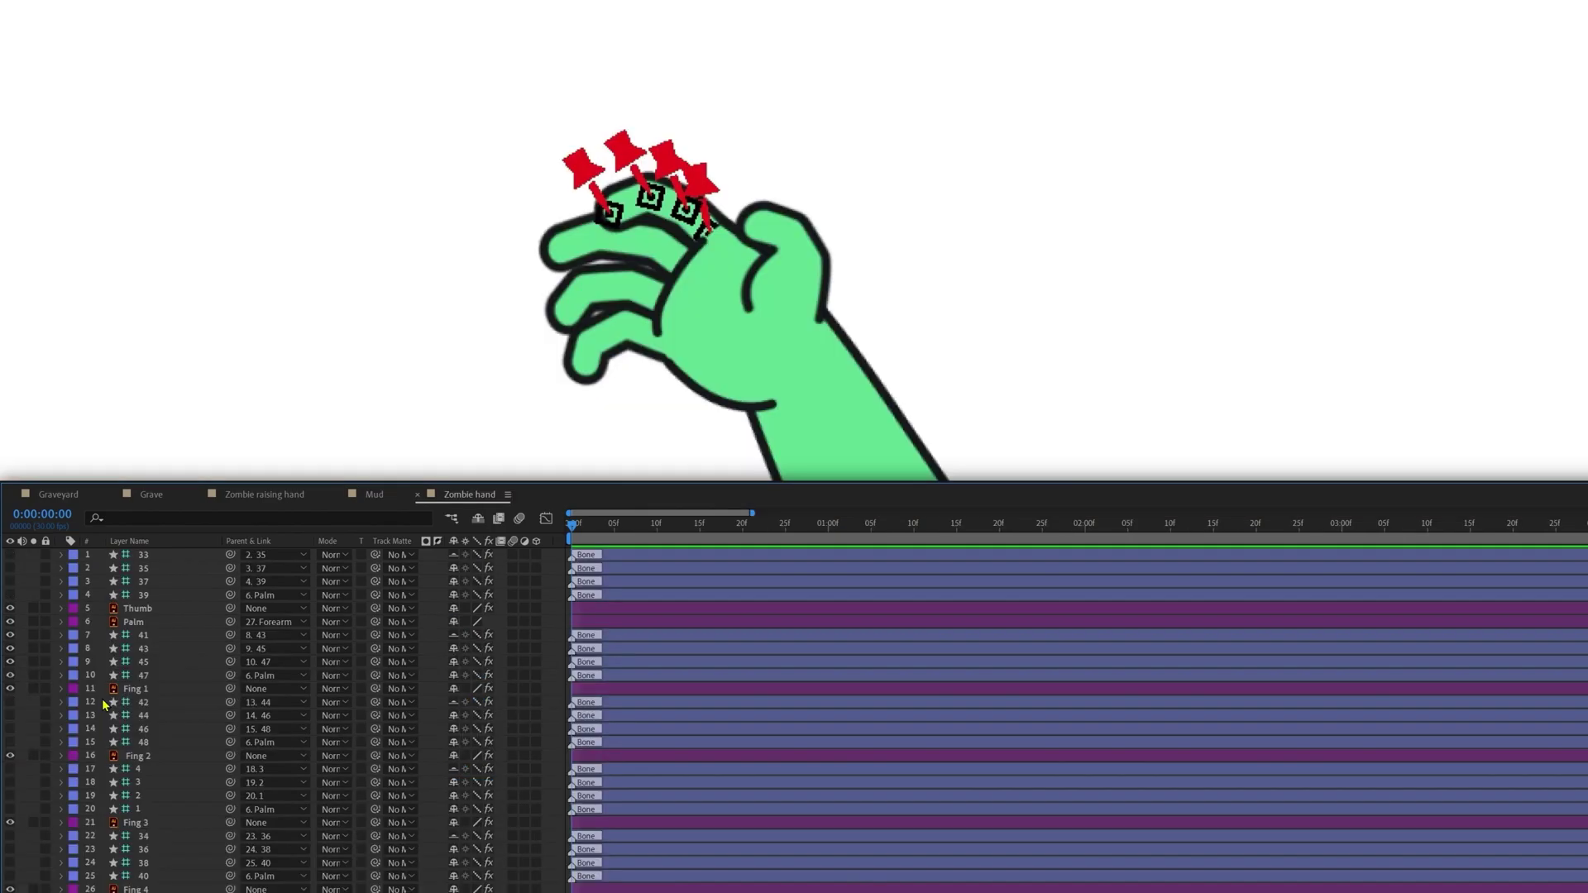
# In the Zombie hand composition, solo the Palm and Fing 1 layers together with pin layers 41, 43, 45 and 47.
pyautogui.click(144, 689)
pyautogui.keyDown('shift'); pyautogui.click(101, 627); pyautogui.keyUp('shift')
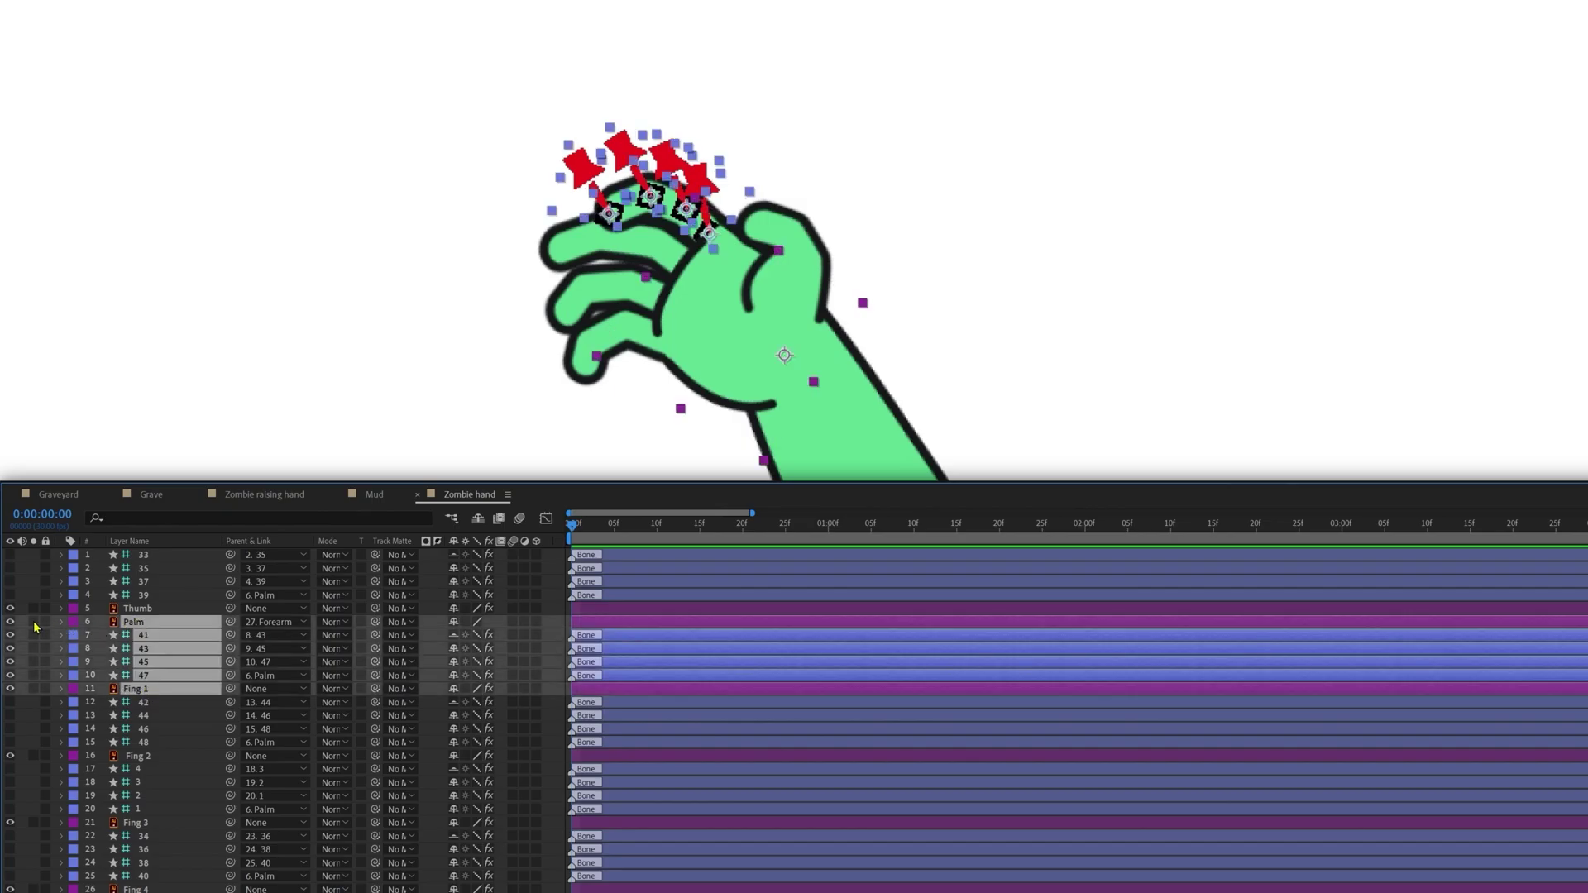
pyautogui.moveTo(34, 621); pyautogui.dragTo(34, 689)
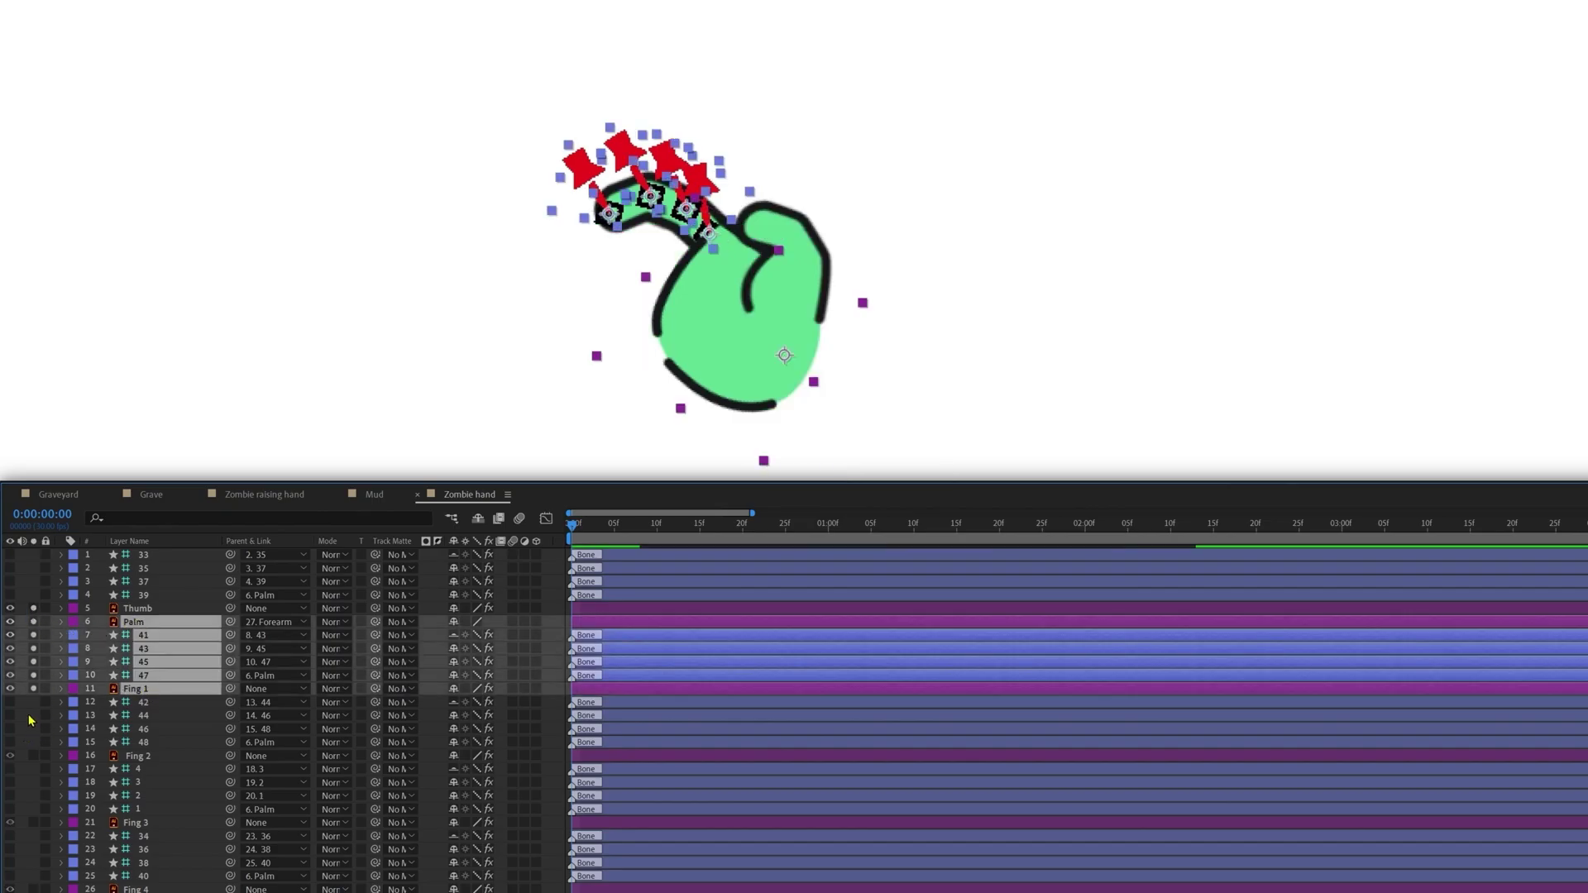
pyautogui.press('F2')
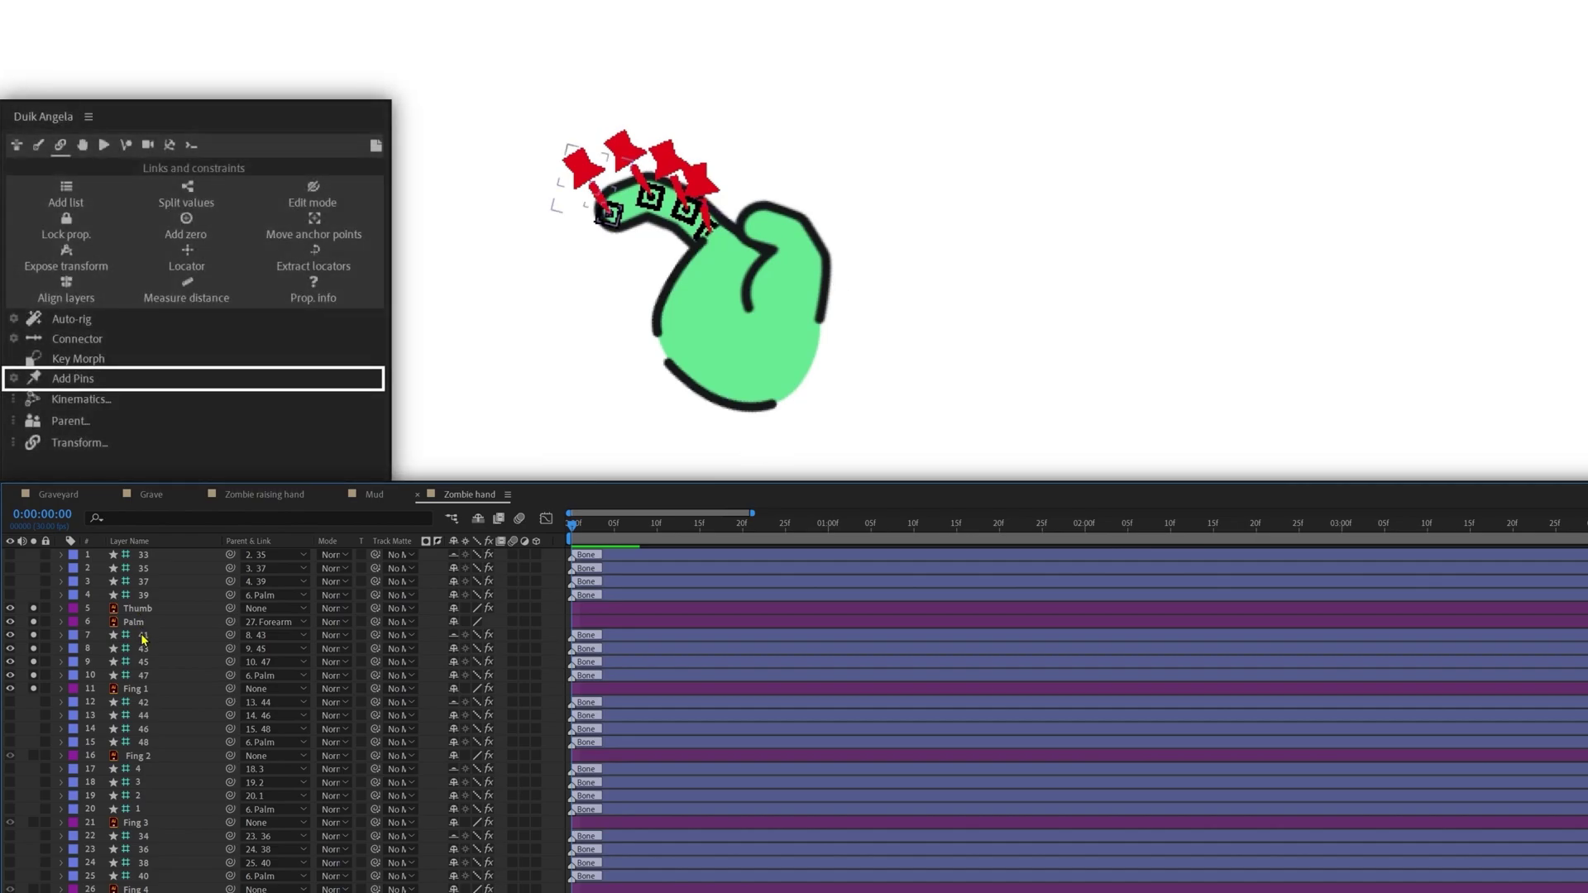
pyautogui.click(225, 672)
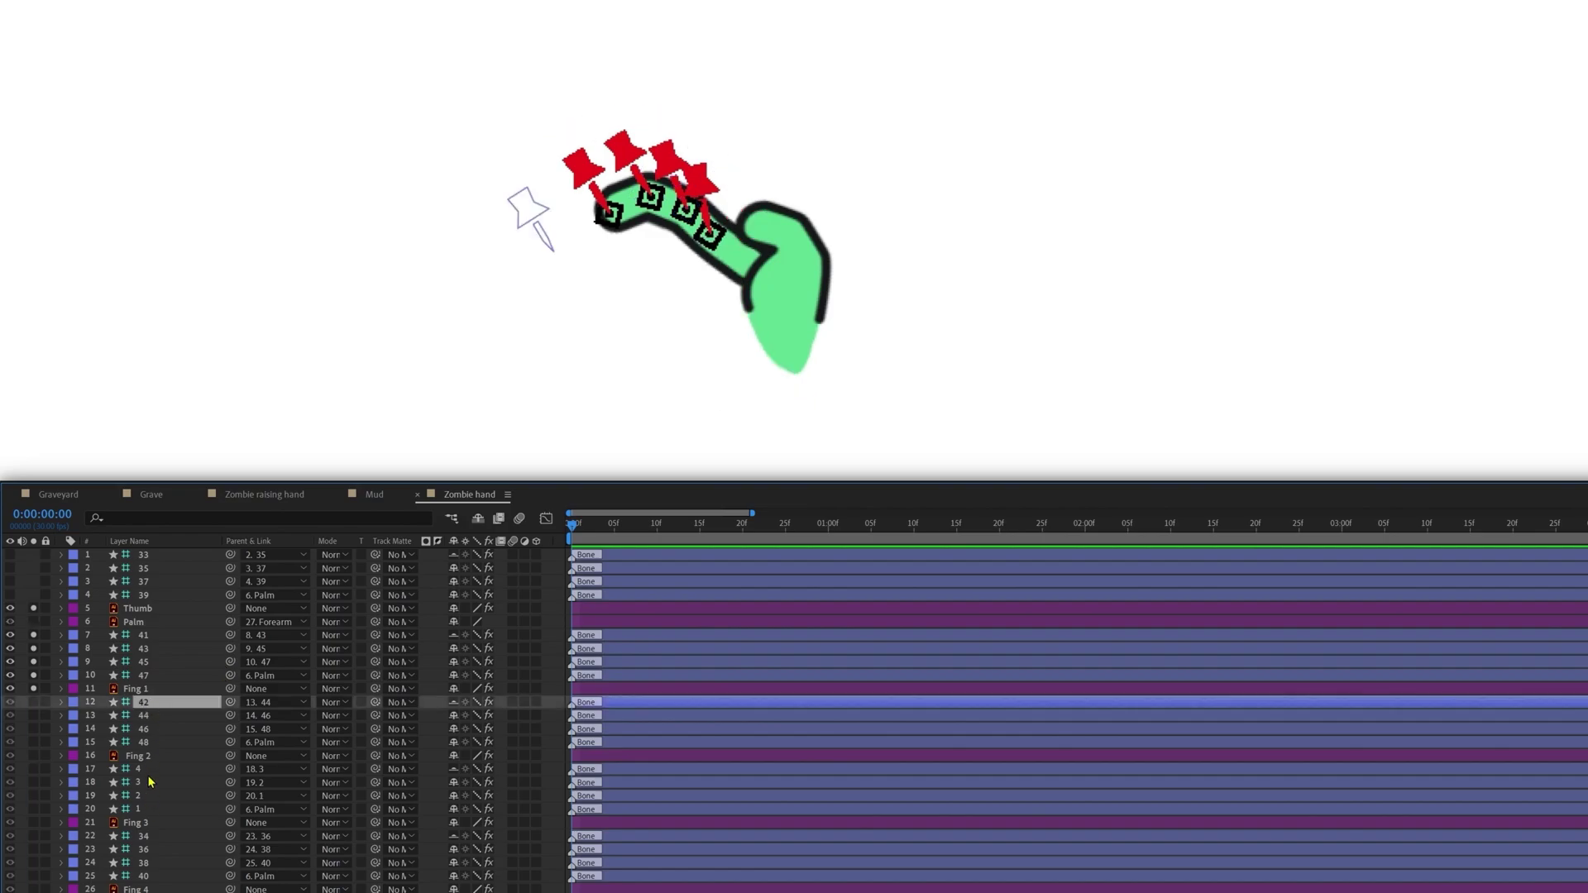
# Solo the layers from 42 through 40 and turn on visibility for the thumb pin layers 33 to 39.
pyautogui.keyDown('shift'); pyautogui.click(169, 875); pyautogui.keyUp('shift')
pyautogui.click(33, 875)
pyautogui.click(162, 593)
pyautogui.keyDown('shift'); pyautogui.click(146, 555); pyautogui.keyUp('shift')
pyautogui.click(10, 555)
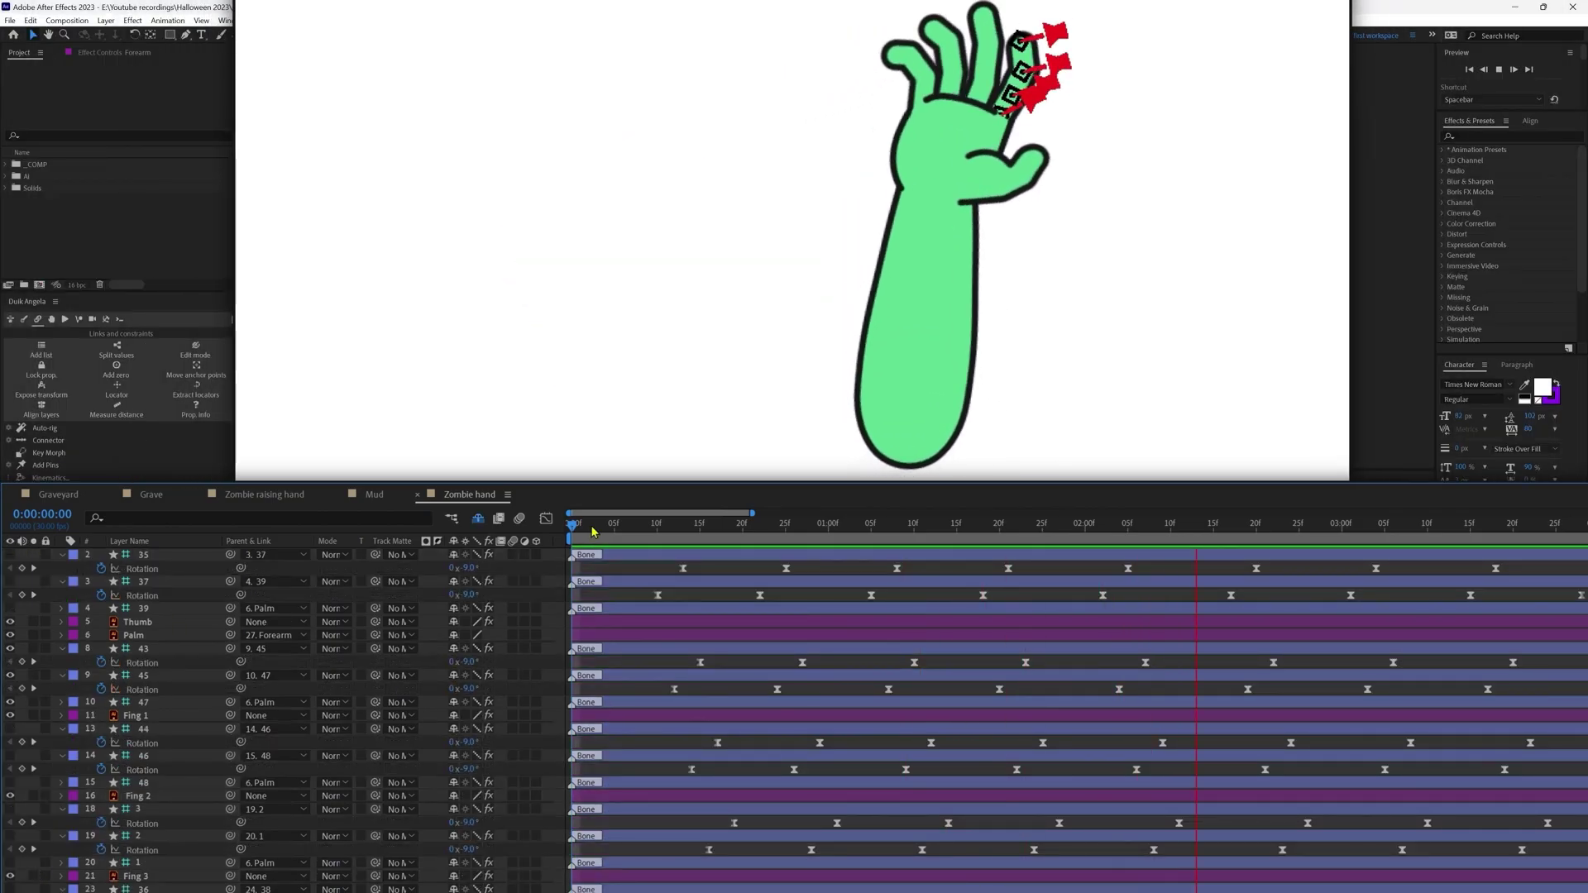